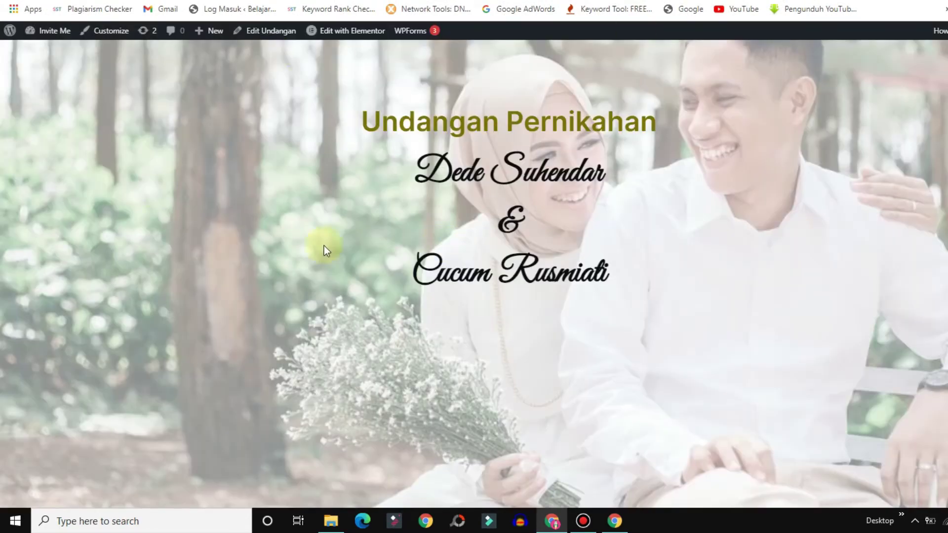
Select the couple's names on the live wedding invitation page.
triple_click(399, 178)
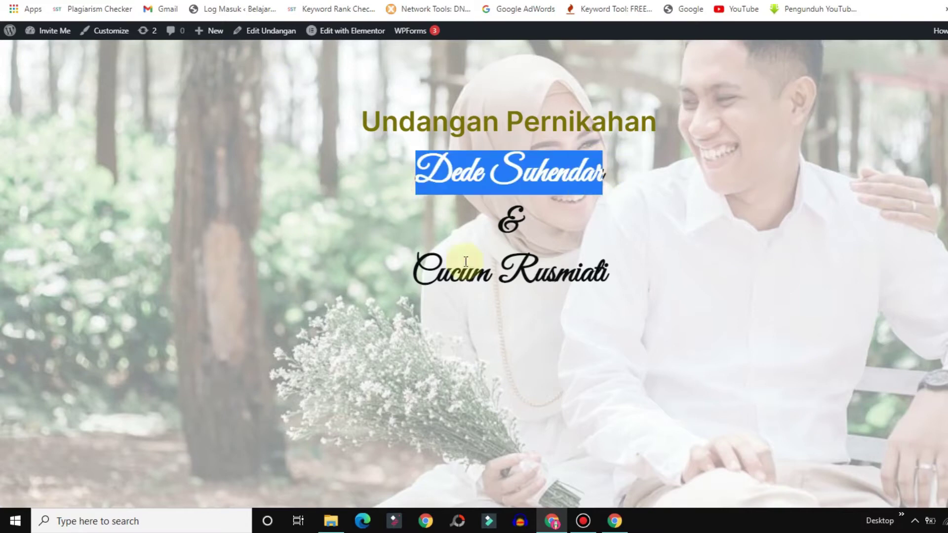
drag(447, 257, 413, 269)
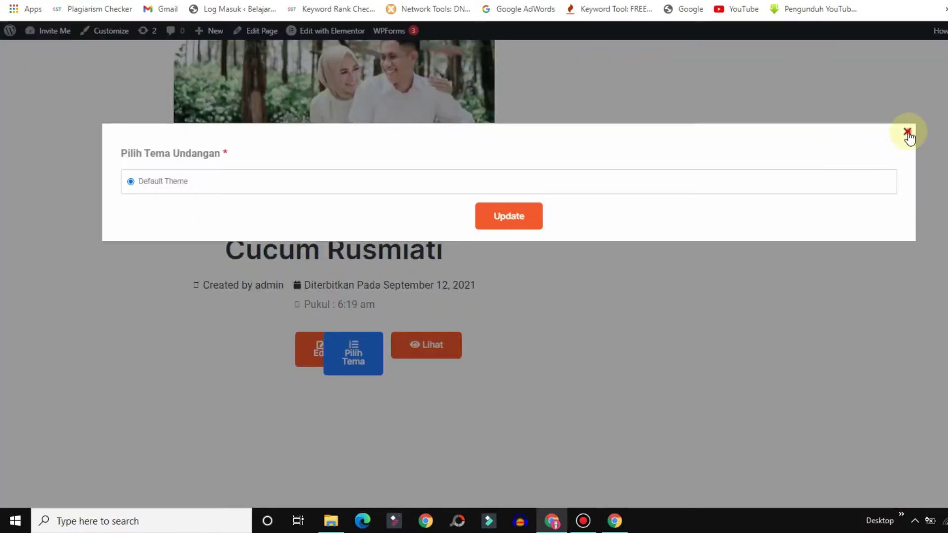
Dismiss the theme dialog unchanged, then open and close the Undangan new-invitation form.
click(908, 133)
scroll(474, 273, up, 4)
click(776, 105)
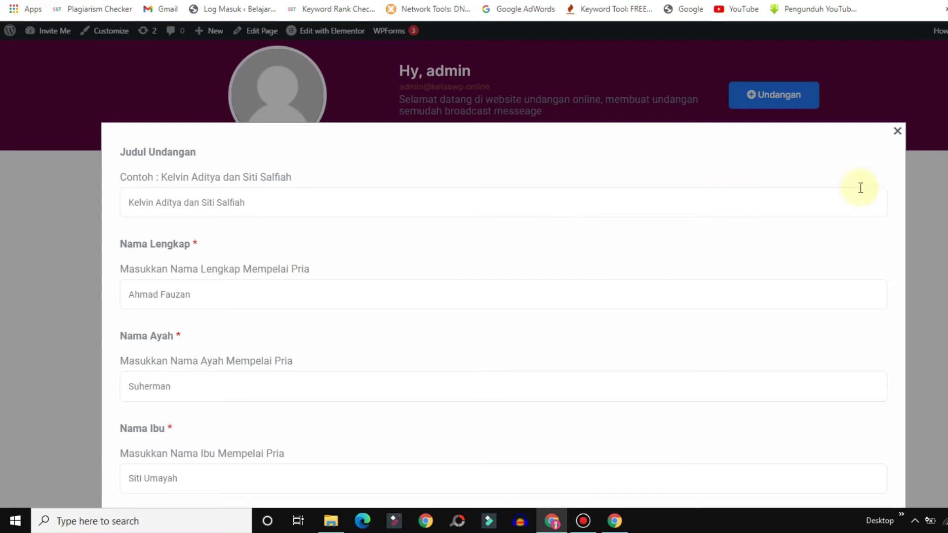
click(896, 133)
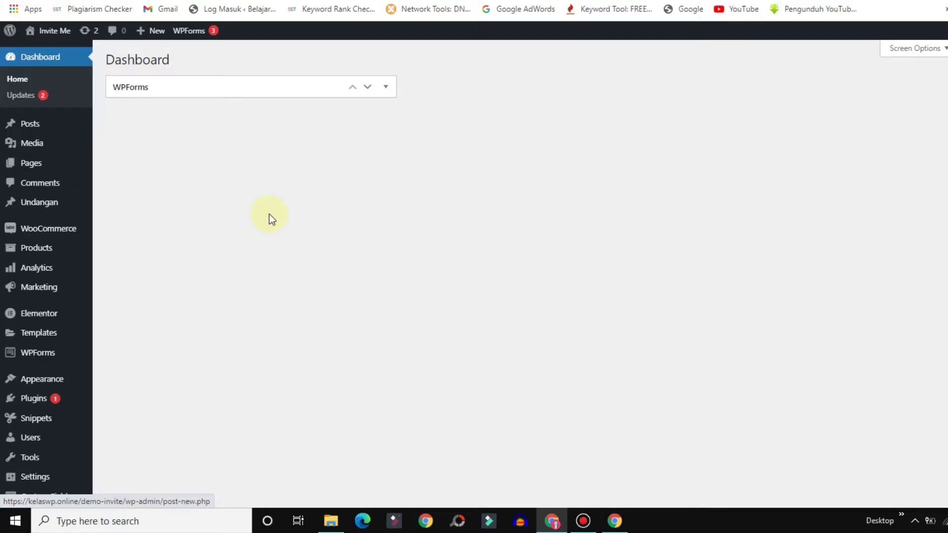
Open Pages > Add New in a separate browser tab.
mouse_move(55, 163)
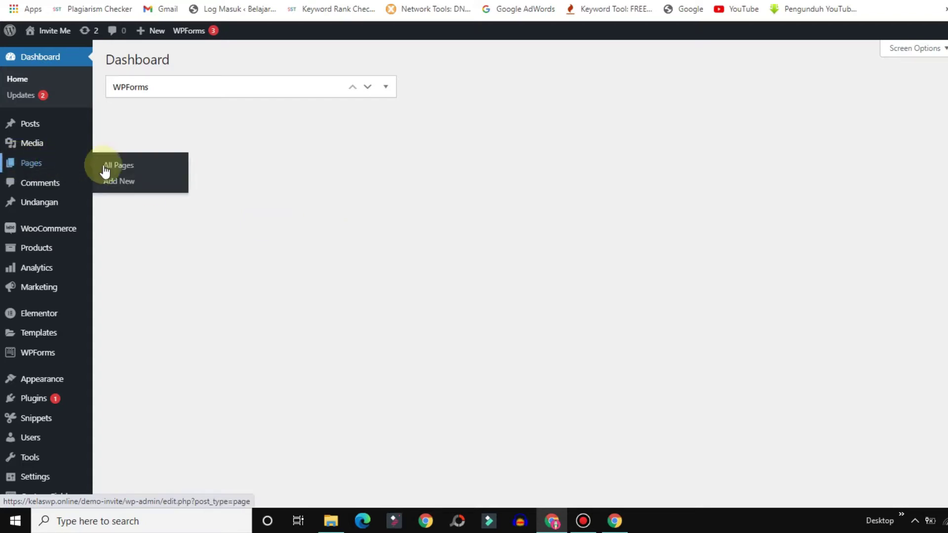
right_click(113, 181)
click(187, 191)
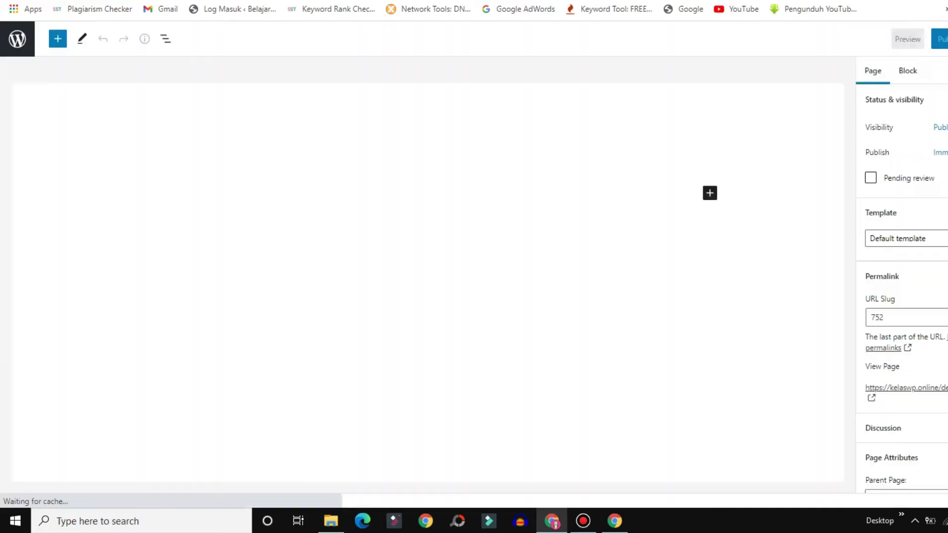
Title the new page 'Dashboard', publish it with confirmation, and launch Edit with Elementor.
click(153, 150)
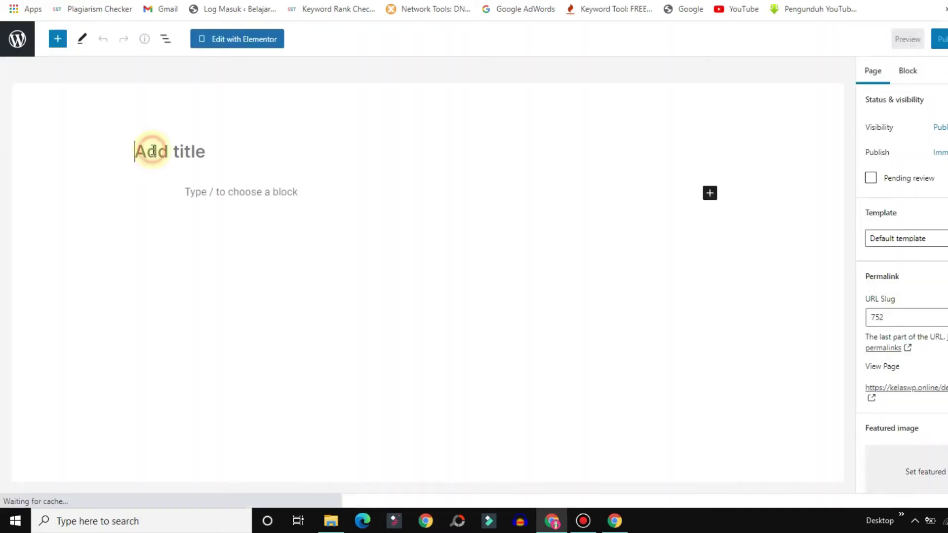
text(Dashb)
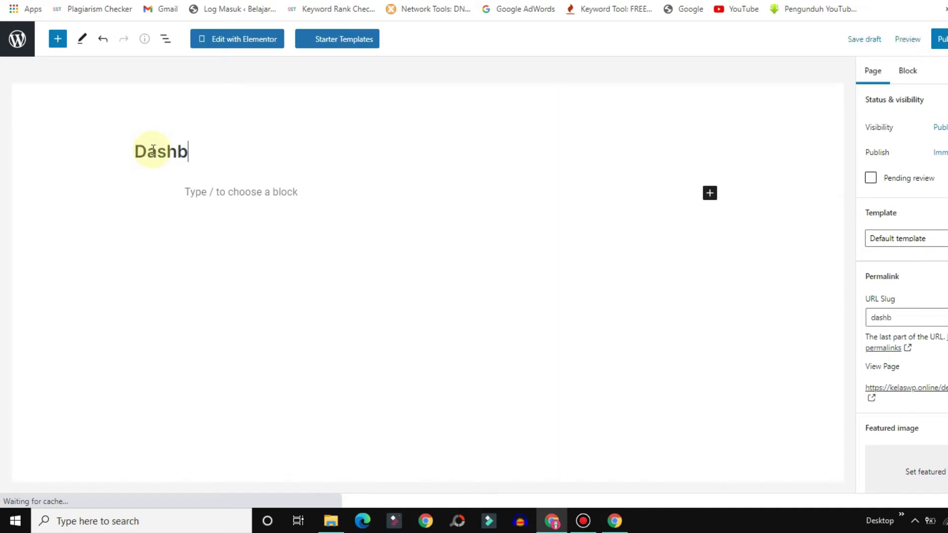
text(oard)
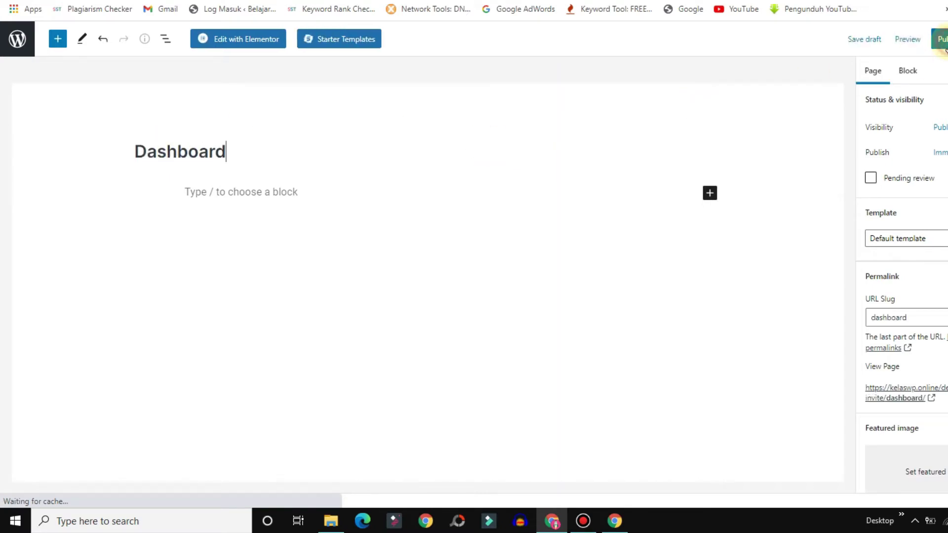
click(940, 40)
click(895, 39)
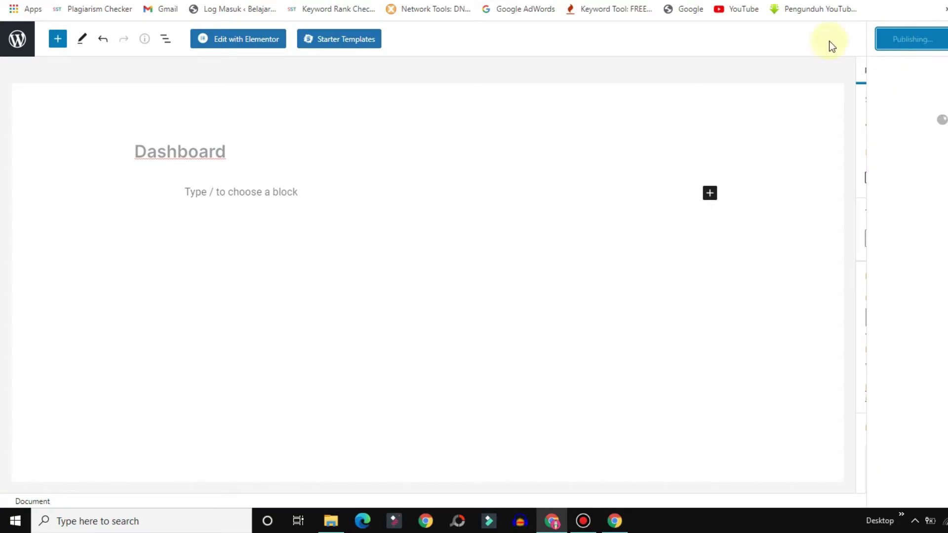
click(219, 44)
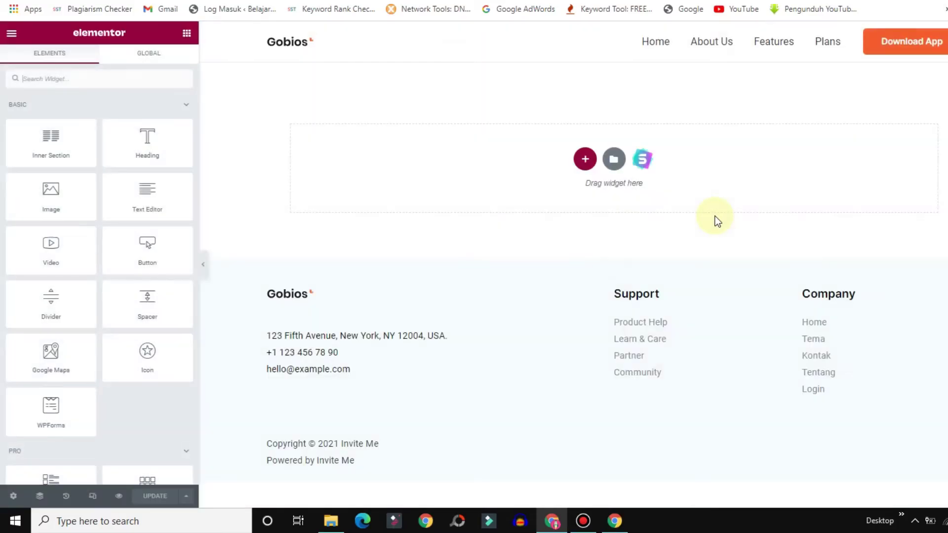
In Page Settings, enable Hide Title, choose the Elementor Canvas layout, and update the page.
click(12, 498)
click(173, 277)
click(143, 320)
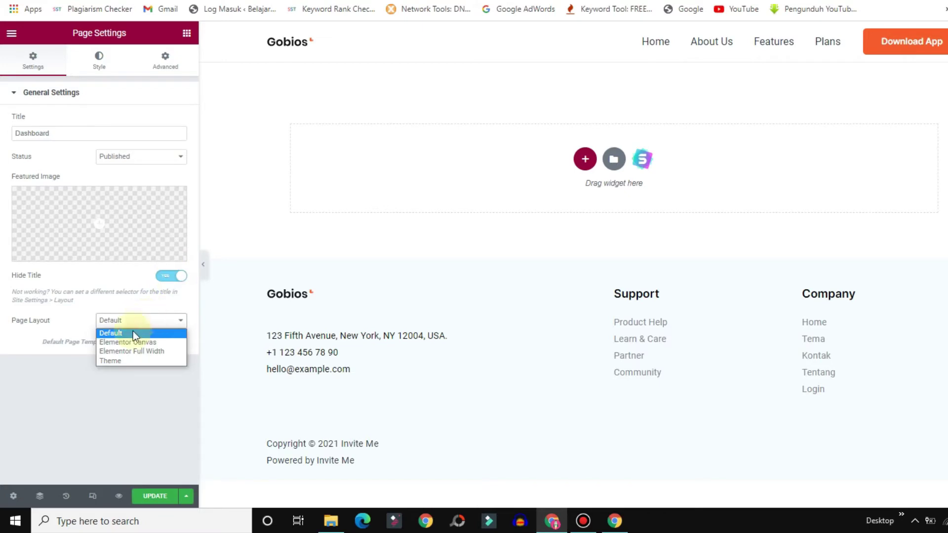
click(123, 344)
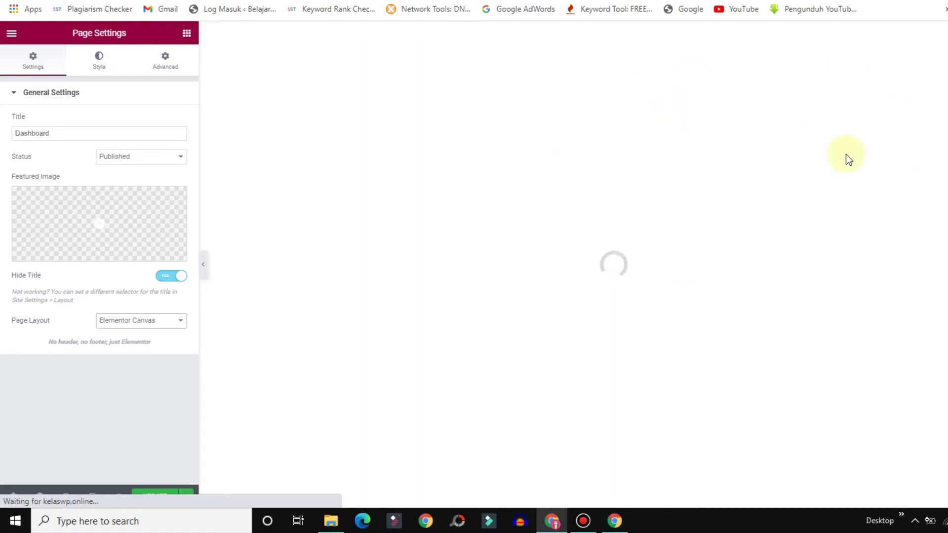
click(148, 495)
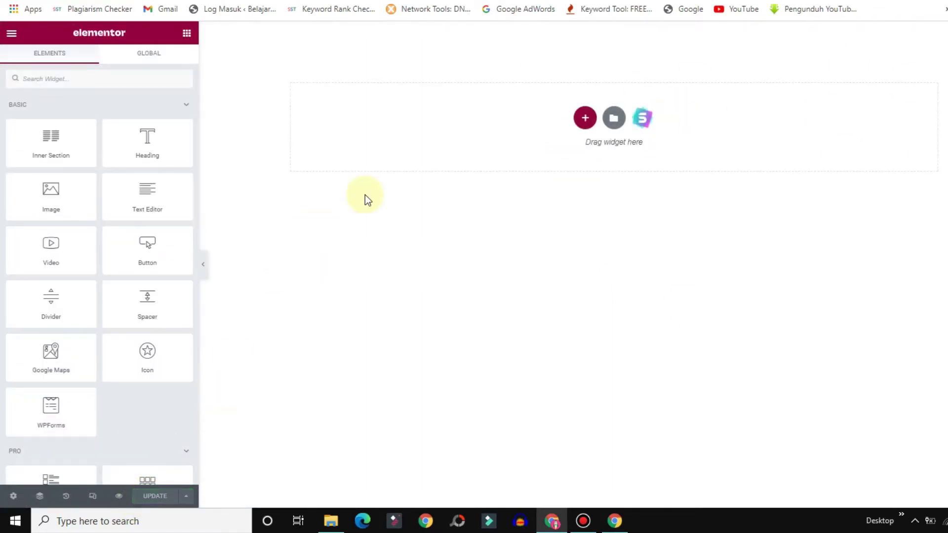
Add a three-column section with an Image in column one using the User Profile Picture tag.
click(584, 117)
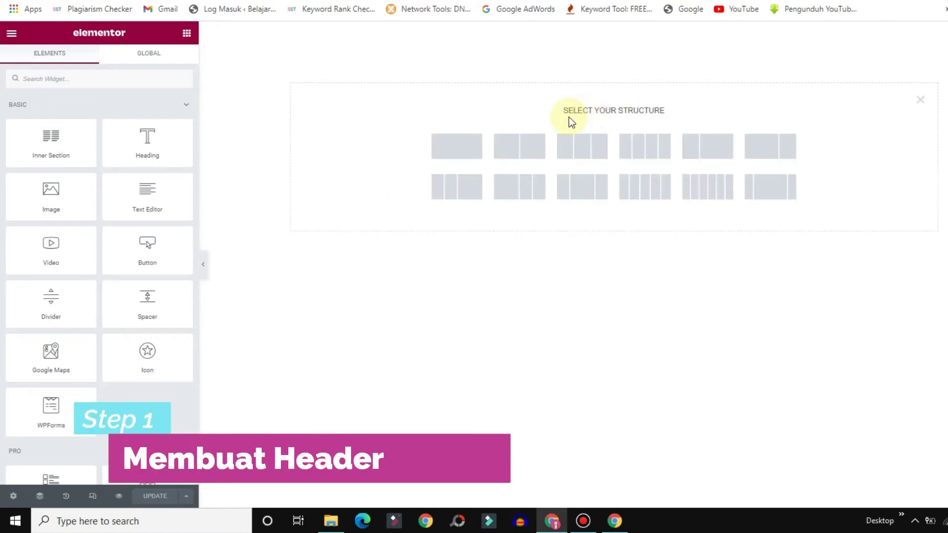
click(593, 146)
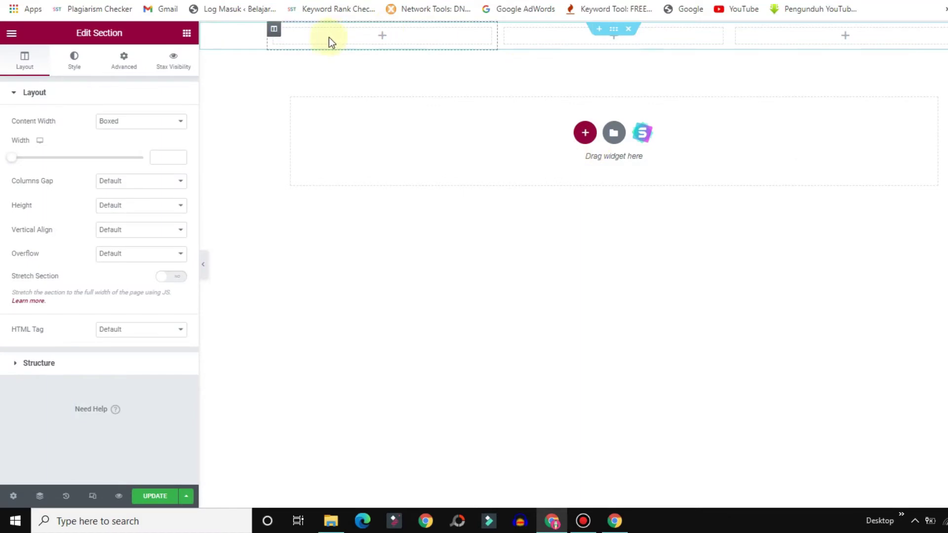
click(187, 35)
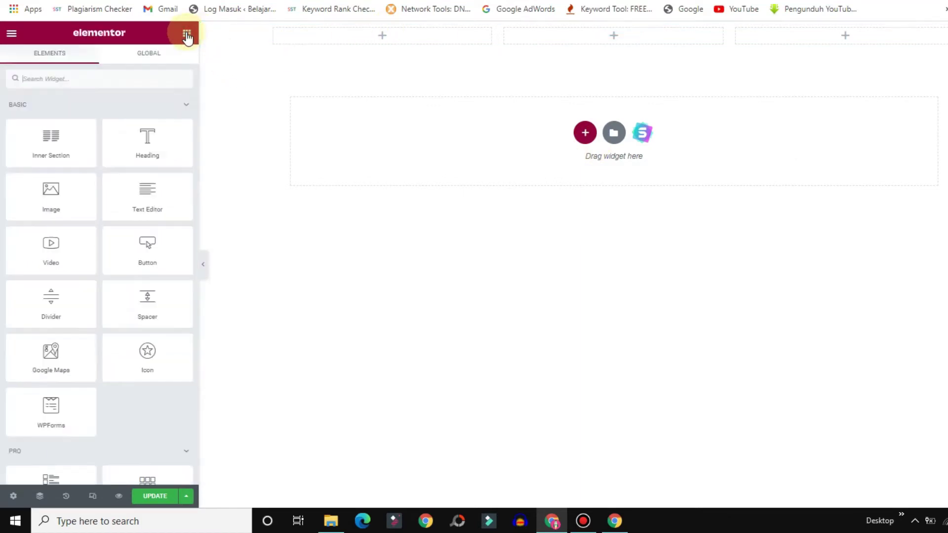
drag(46, 197, 342, 38)
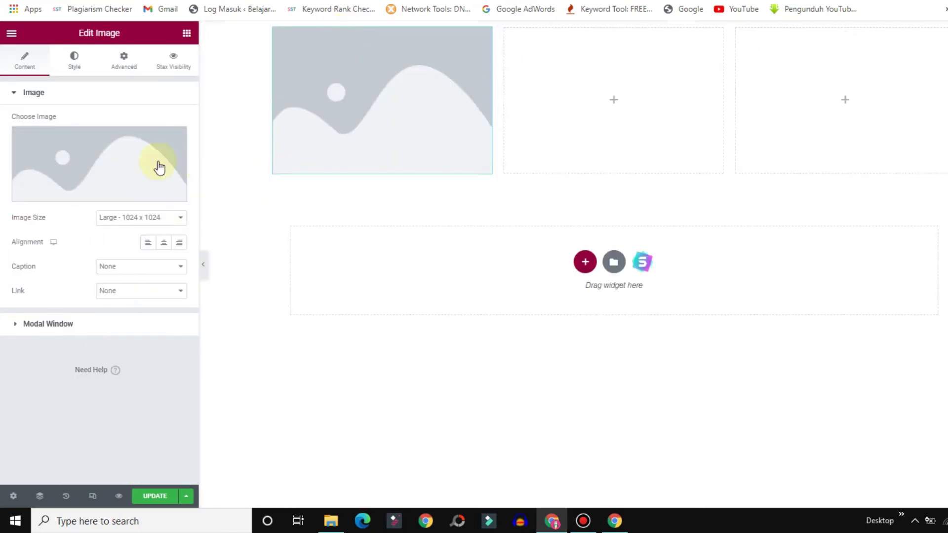
click(178, 192)
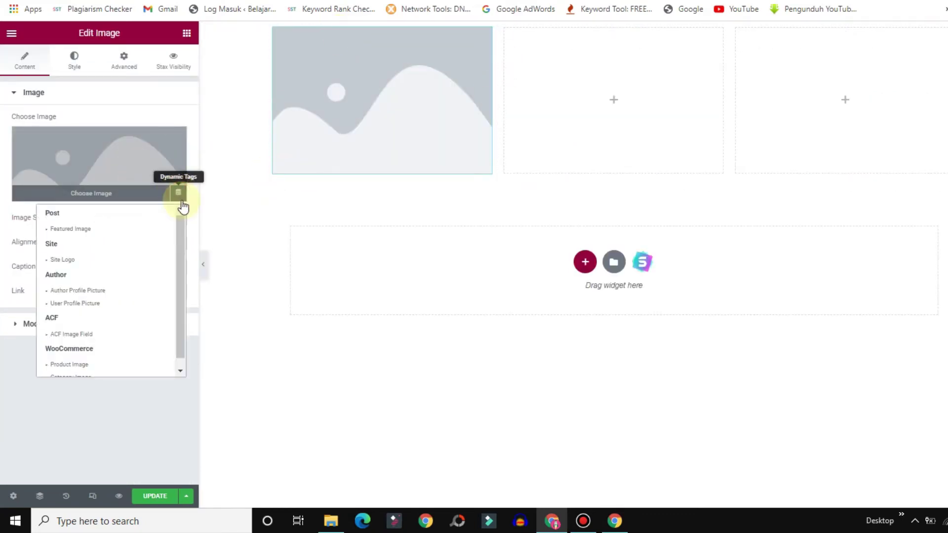
scroll(183, 242, down, 1)
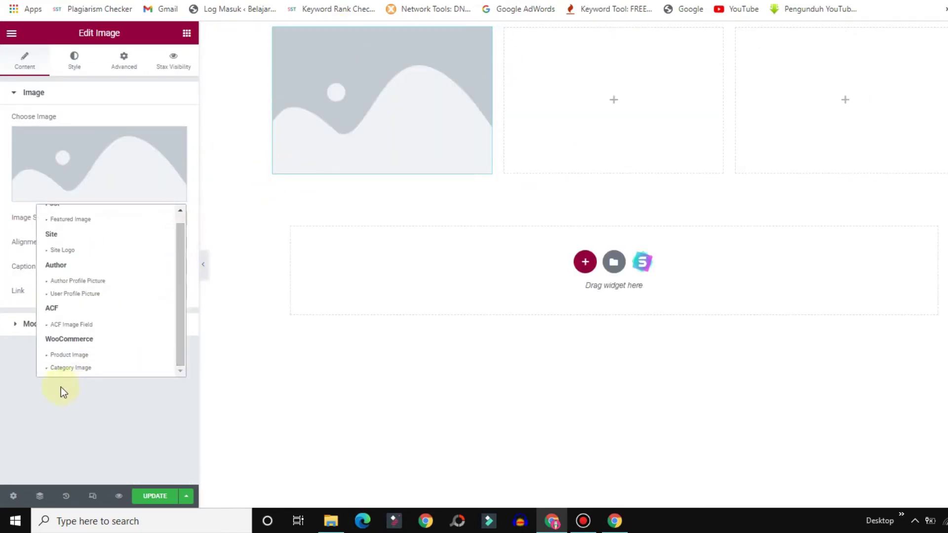
click(86, 294)
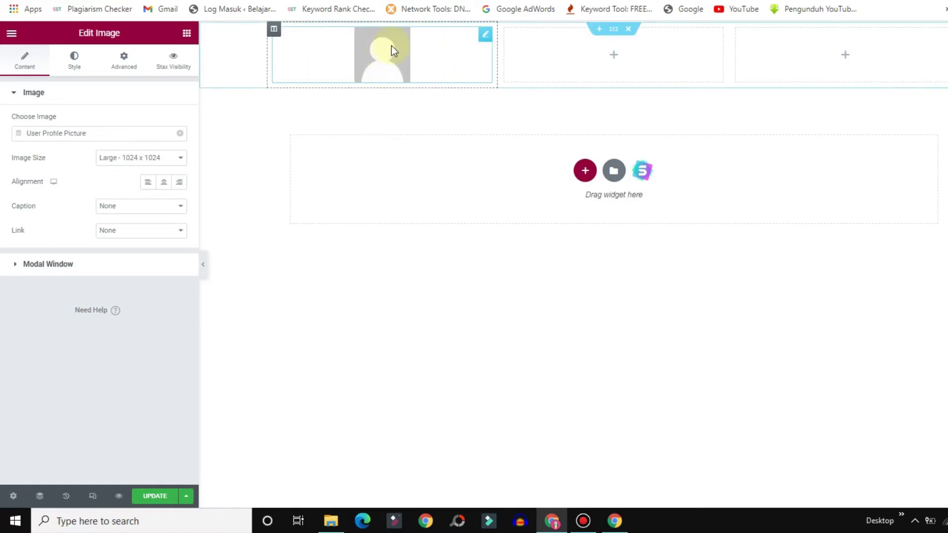
Style the image with width 45, border radius 100, and a solid white border of 6.
click(72, 68)
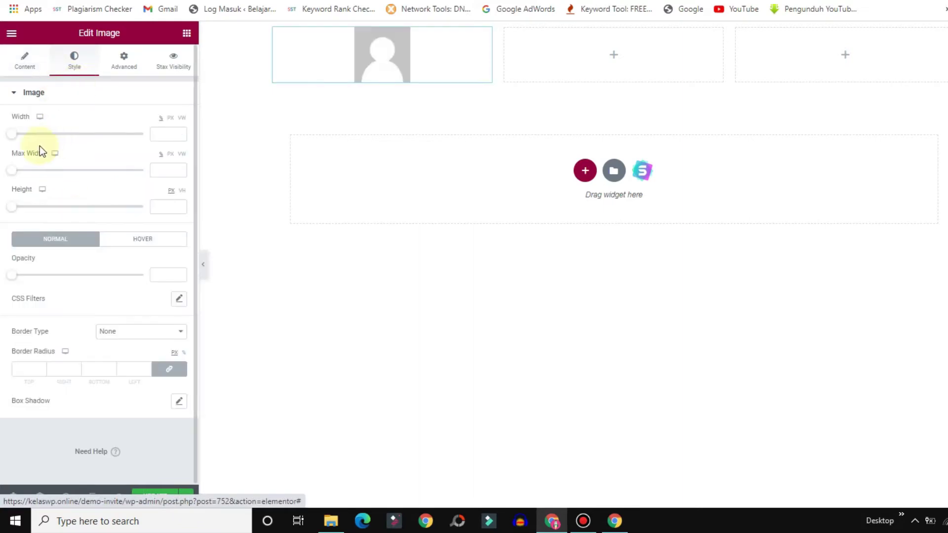
drag(13, 142, 68, 143)
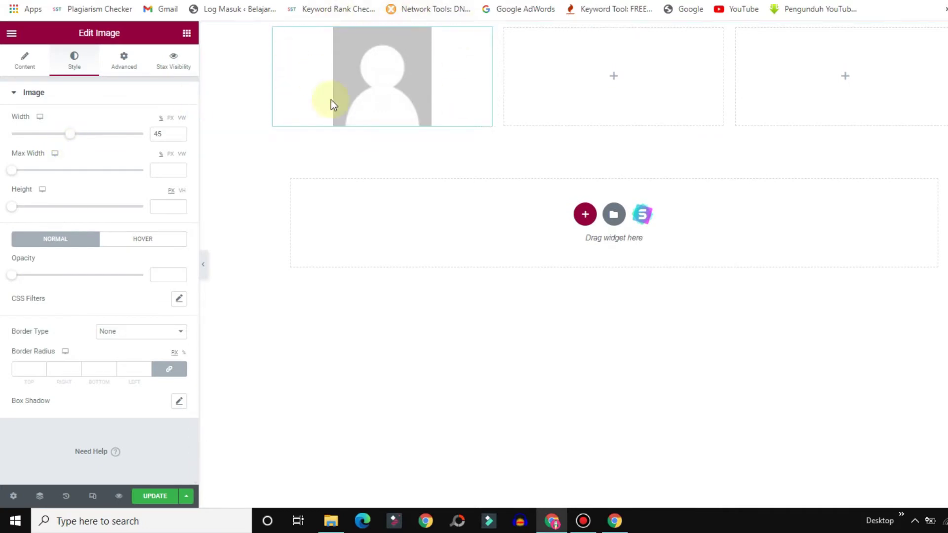
click(24, 374)
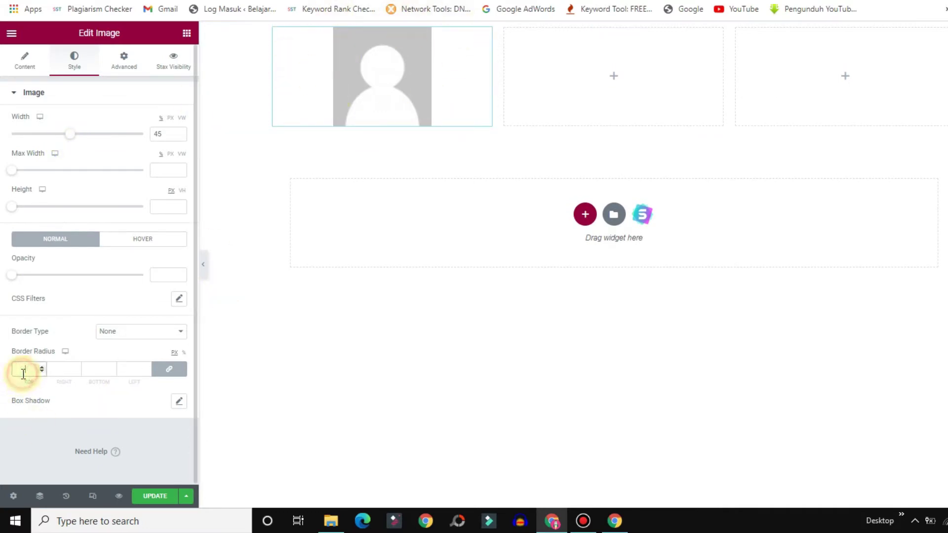
text(00)
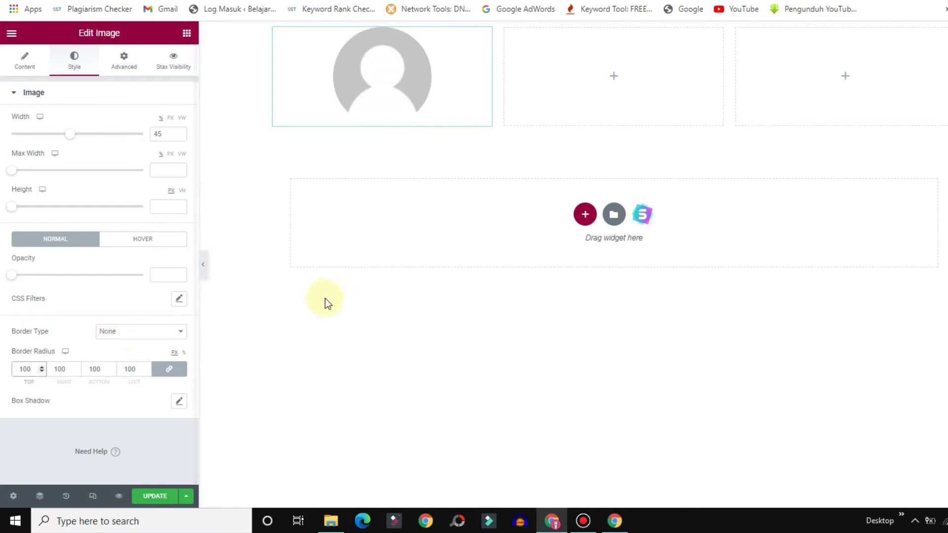
click(120, 332)
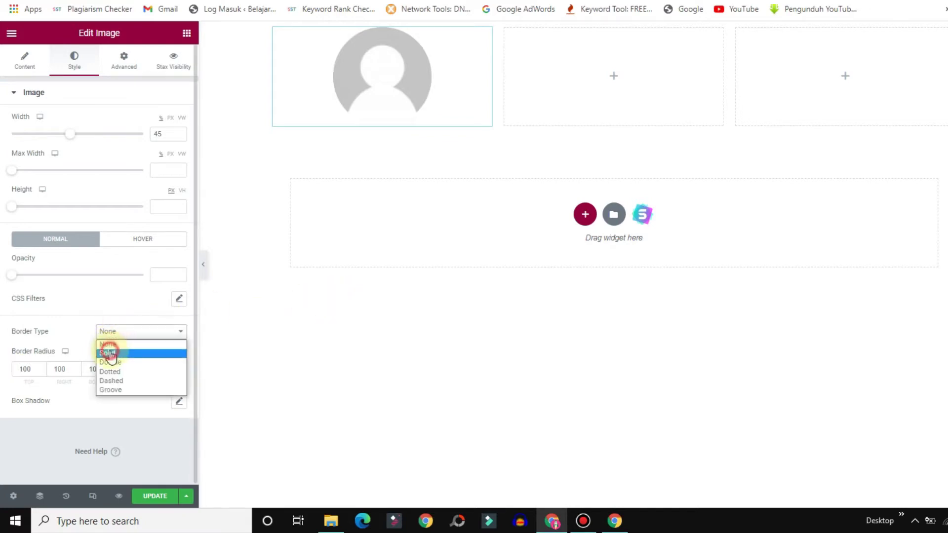
click(109, 353)
key(Up)
key(Up)
key(Up)
key(Up)
key(Up)
key(Up)
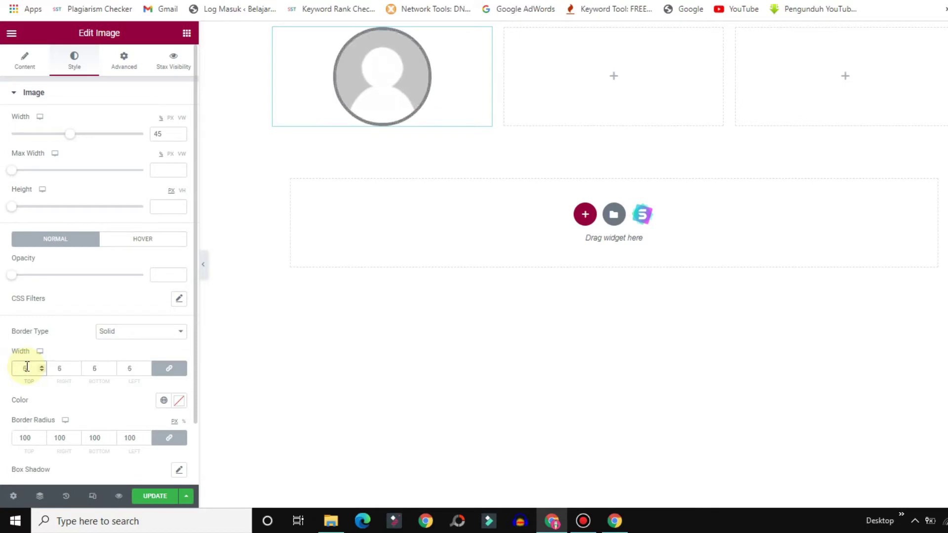
click(181, 406)
drag(81, 282, 35, 224)
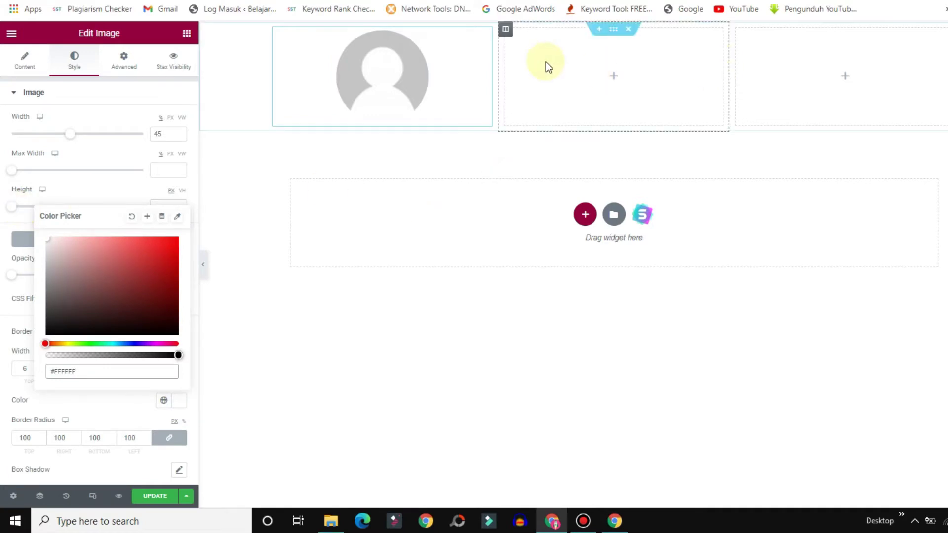
click(188, 34)
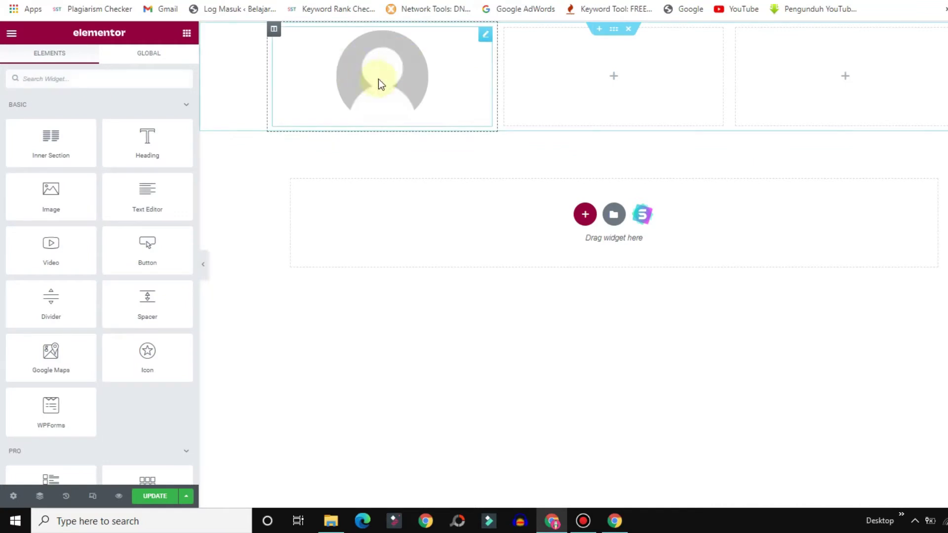
Place a heading in the middle column showing the User Info tag's Username field.
drag(146, 144, 628, 69)
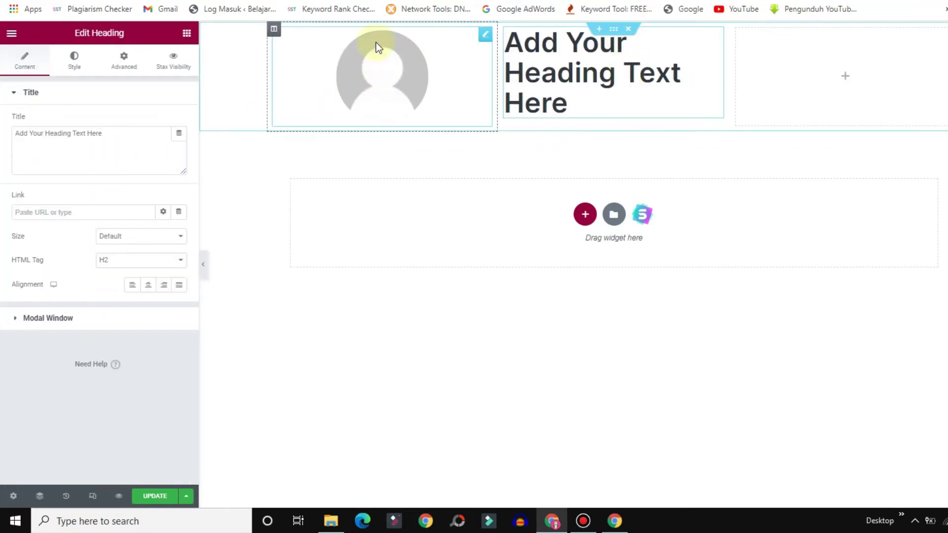
click(178, 135)
drag(179, 178, 180, 236)
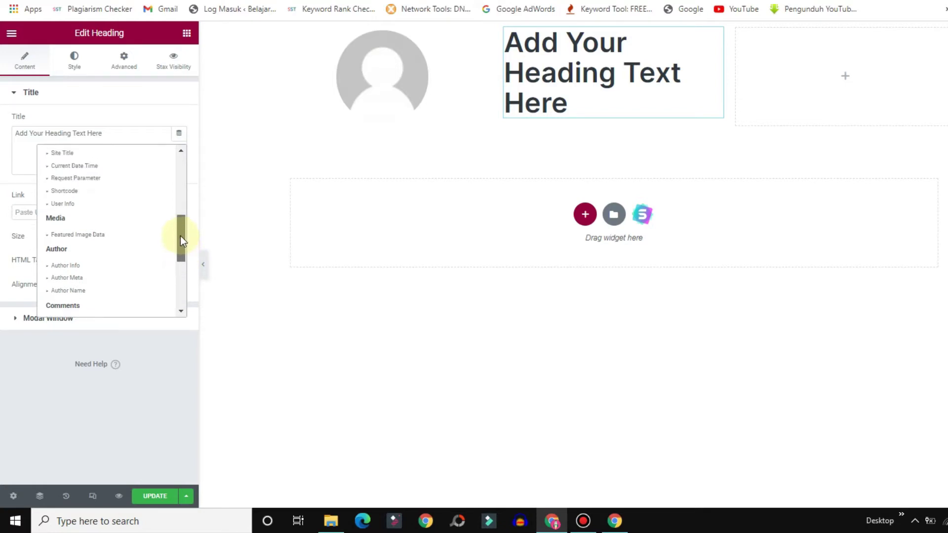
click(68, 204)
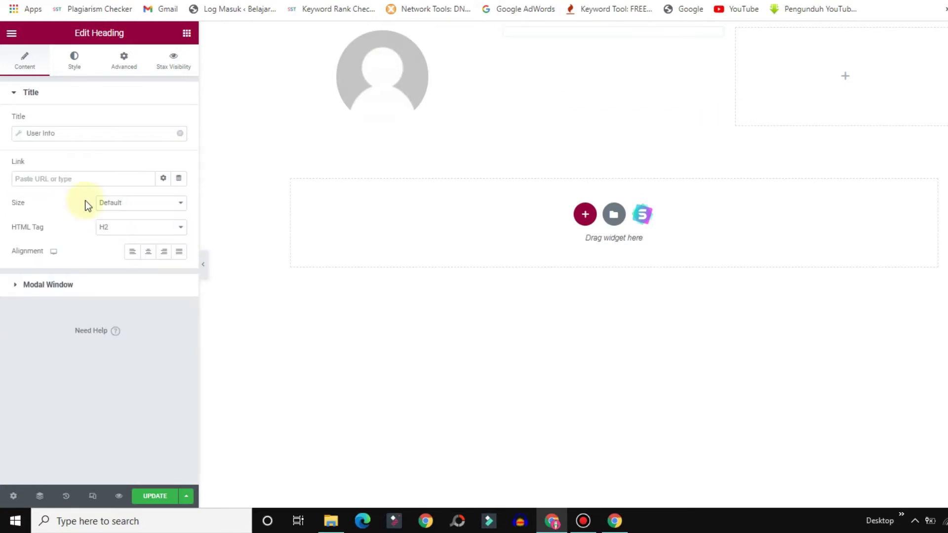
click(19, 135)
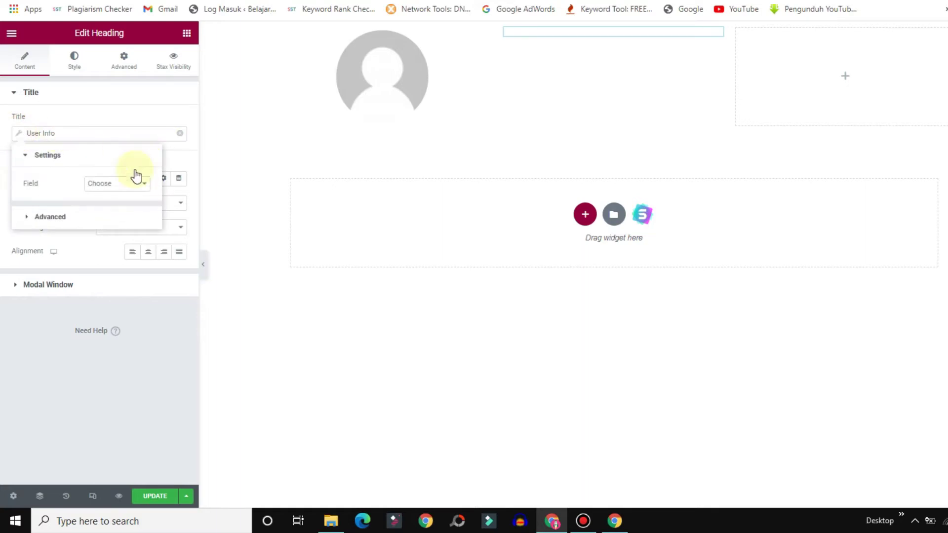
click(136, 185)
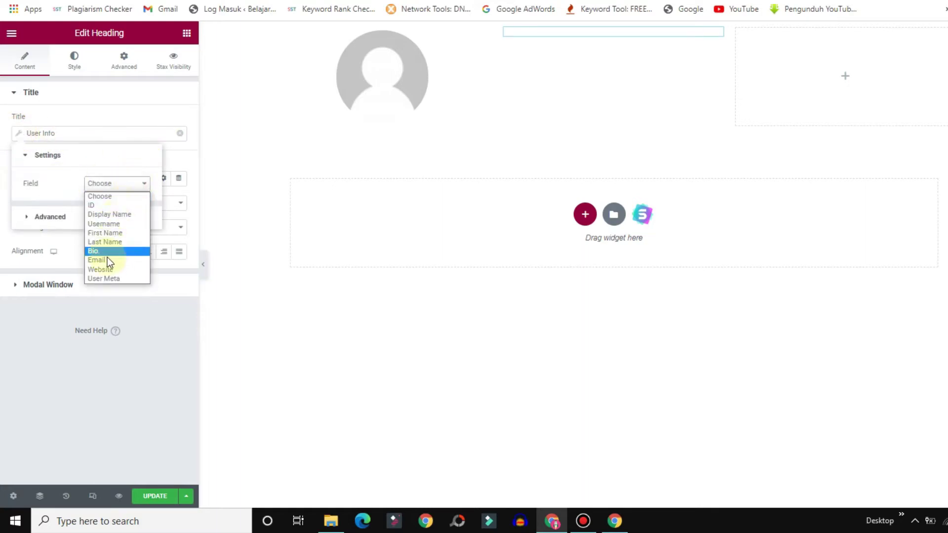
click(101, 224)
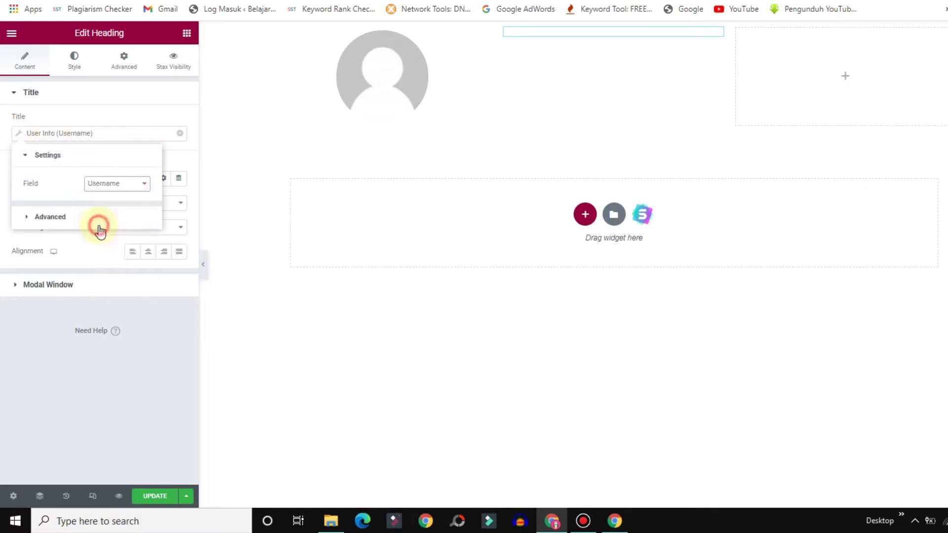
Set the username tag's Before text to 'Hy,' for the greeting.
click(55, 219)
click(127, 212)
text(H)
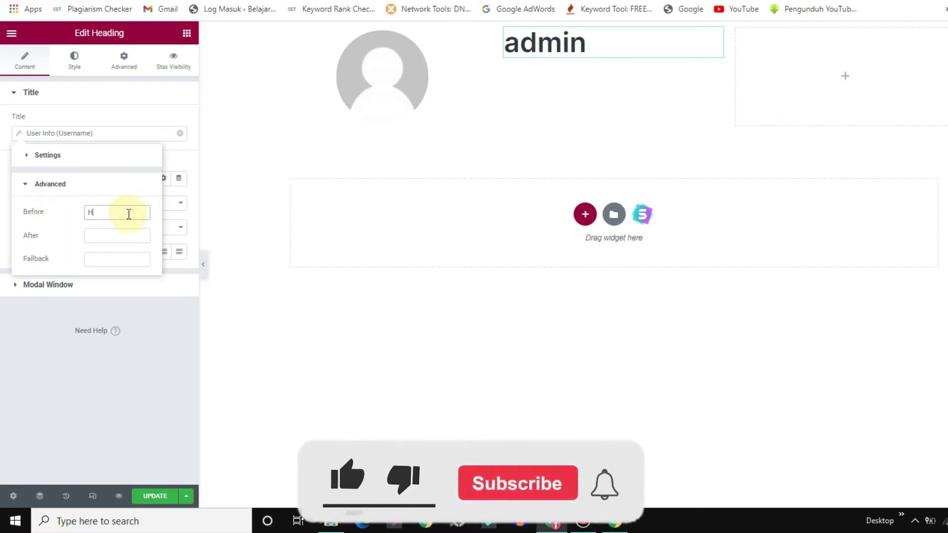
text(y)
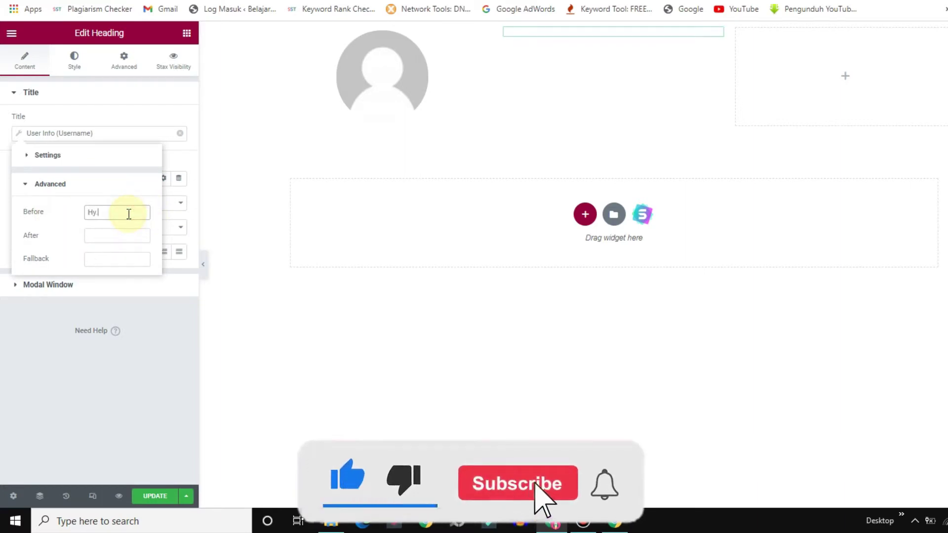
text(,)
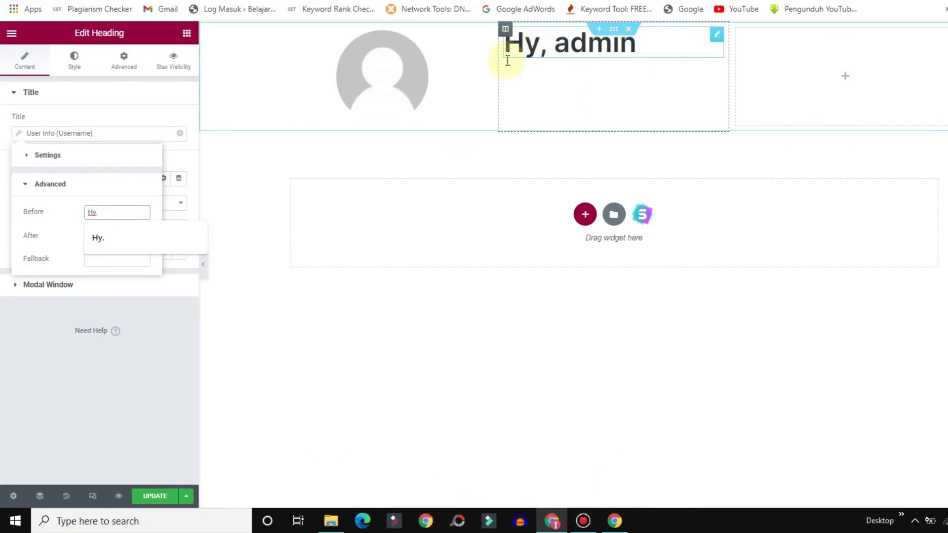
click(186, 33)
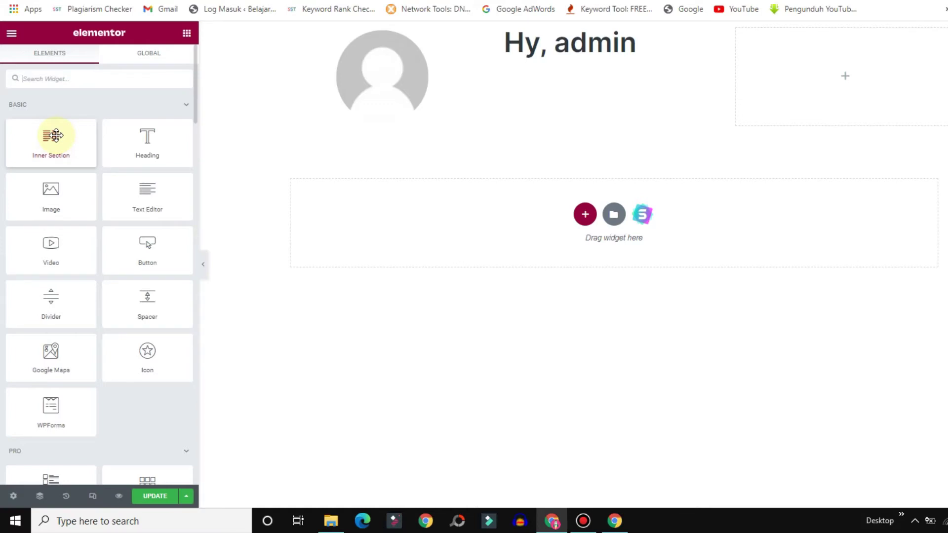
Add a heading under the greeting showing the User Info Email field, with a Text Editor below.
drag(56, 135, 528, 55)
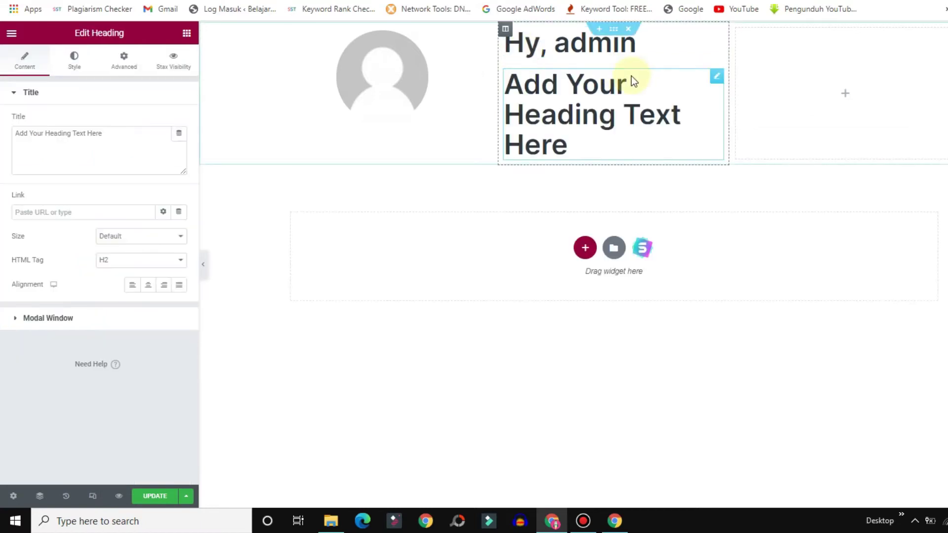
click(179, 134)
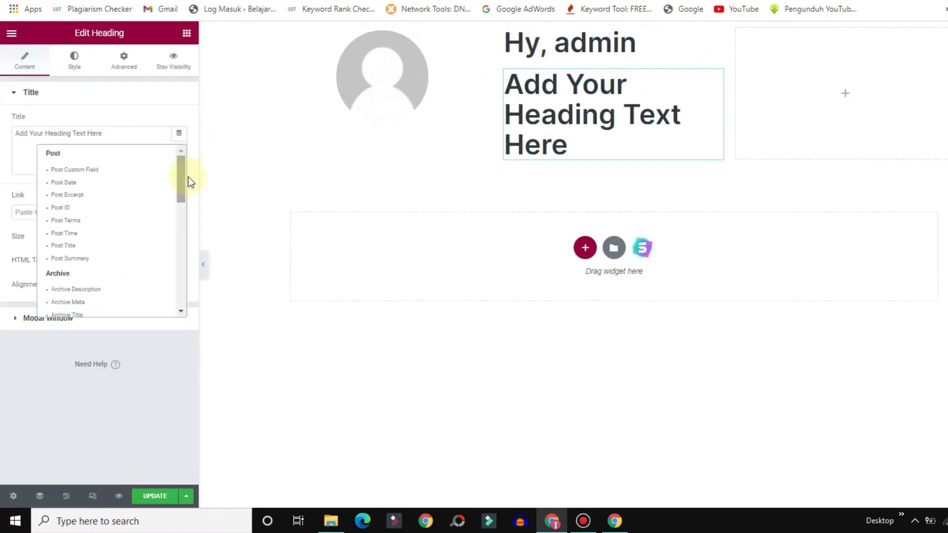
drag(180, 167, 178, 220)
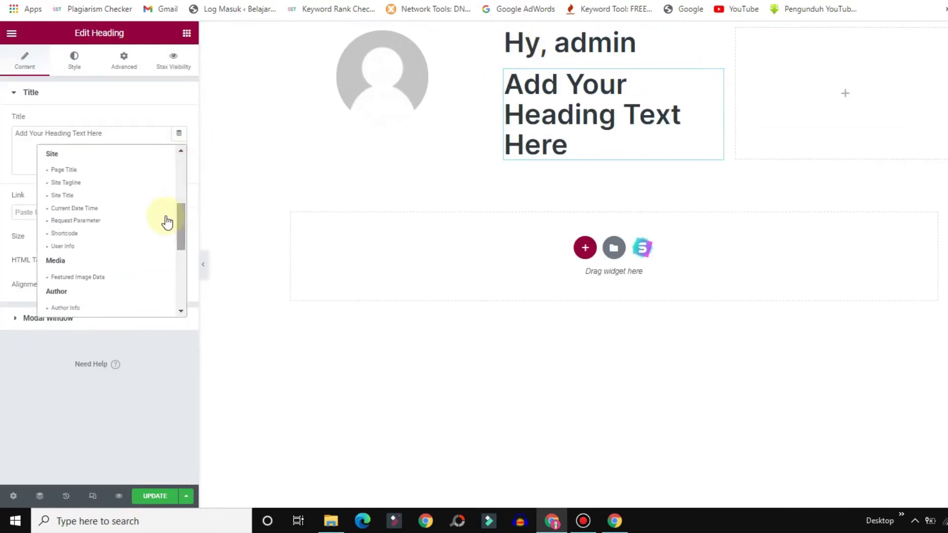
click(63, 245)
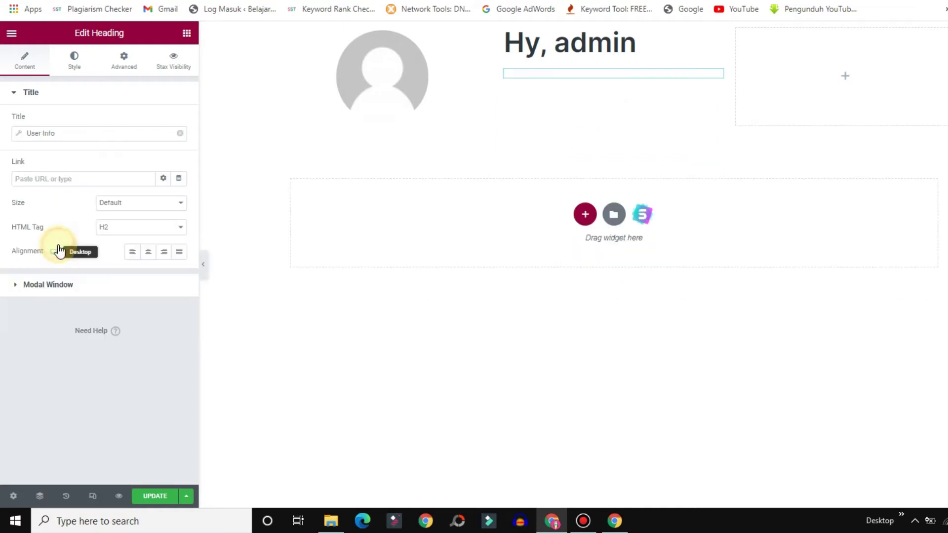
click(19, 134)
click(124, 184)
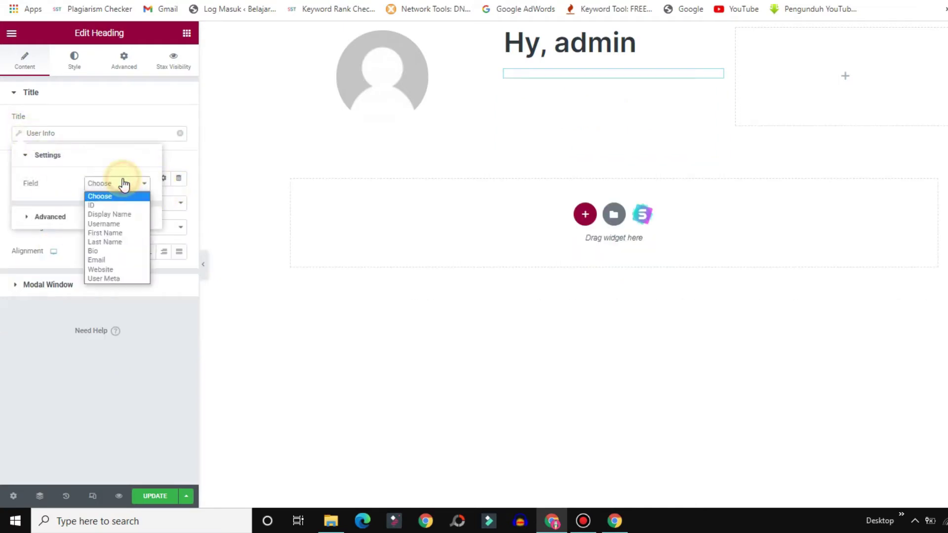
click(104, 258)
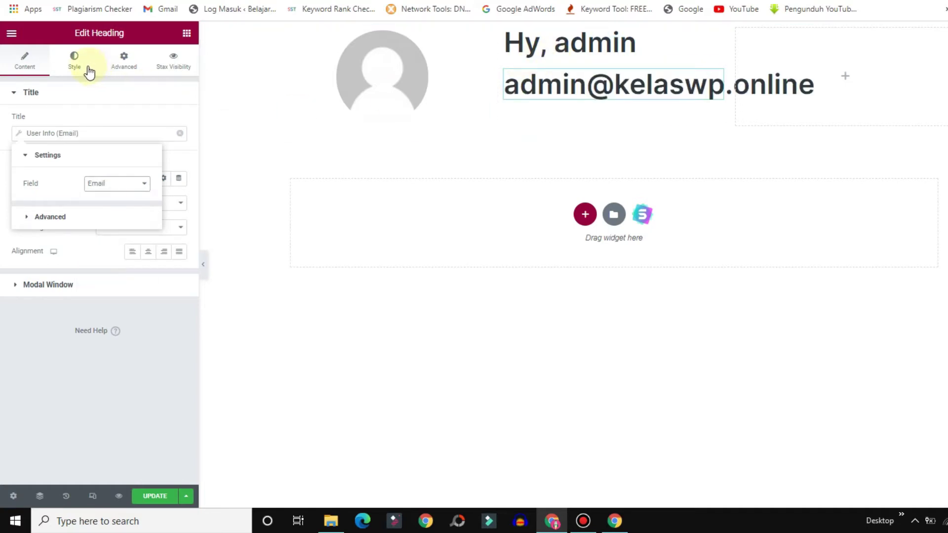
click(279, 70)
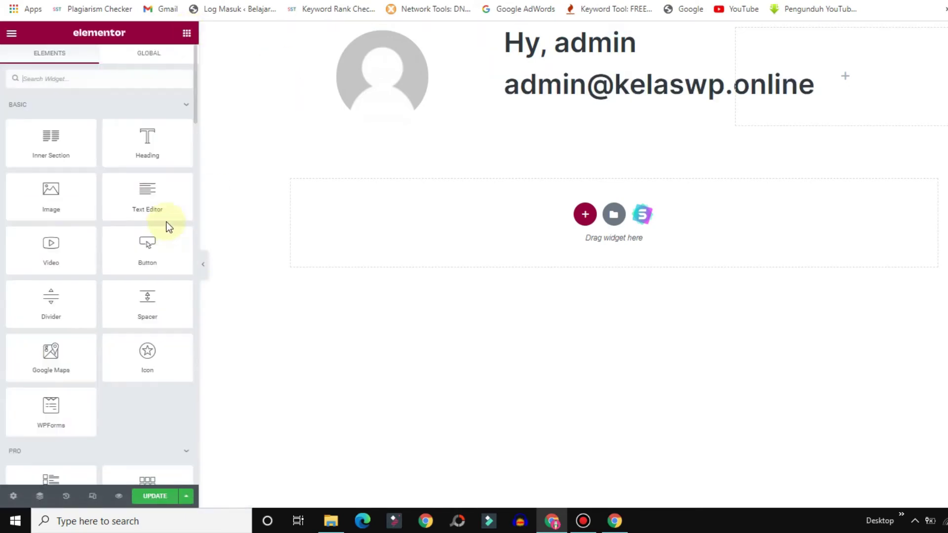
drag(137, 203, 557, 100)
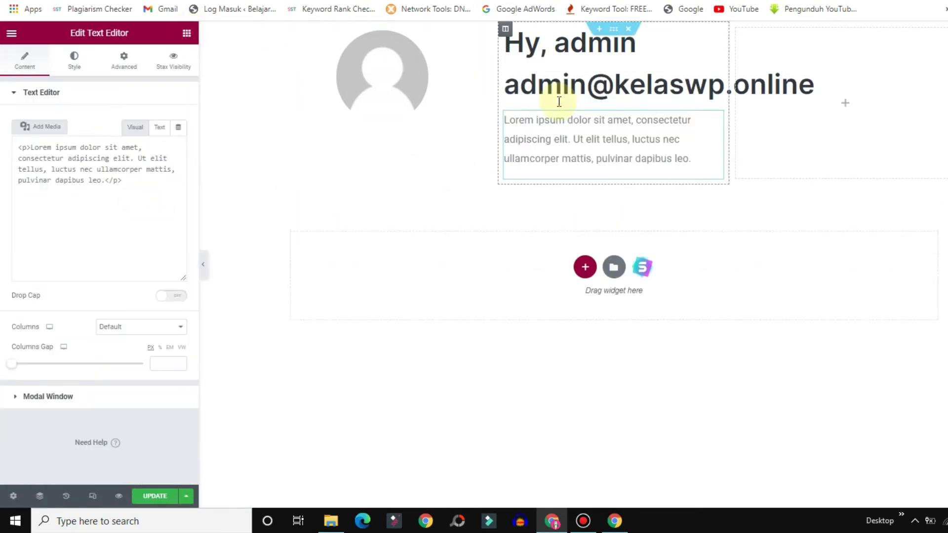
Replace the lorem ipsum with 'Selamat datang di website undangan online, membuat undangan semudah broadcast messeage'.
drag(125, 248, 3, 174)
text(Selamat datang di website un)
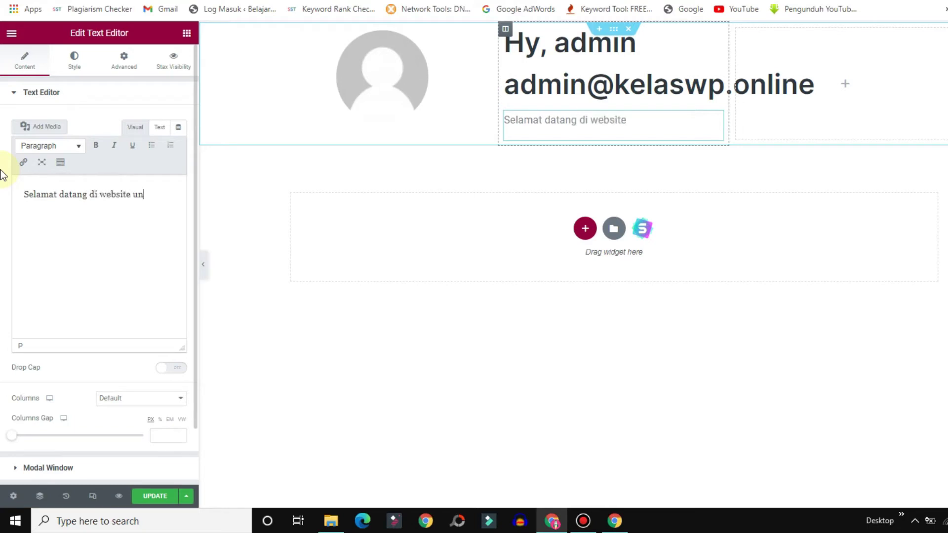
text(online, membuat undangan semudah broadcast)
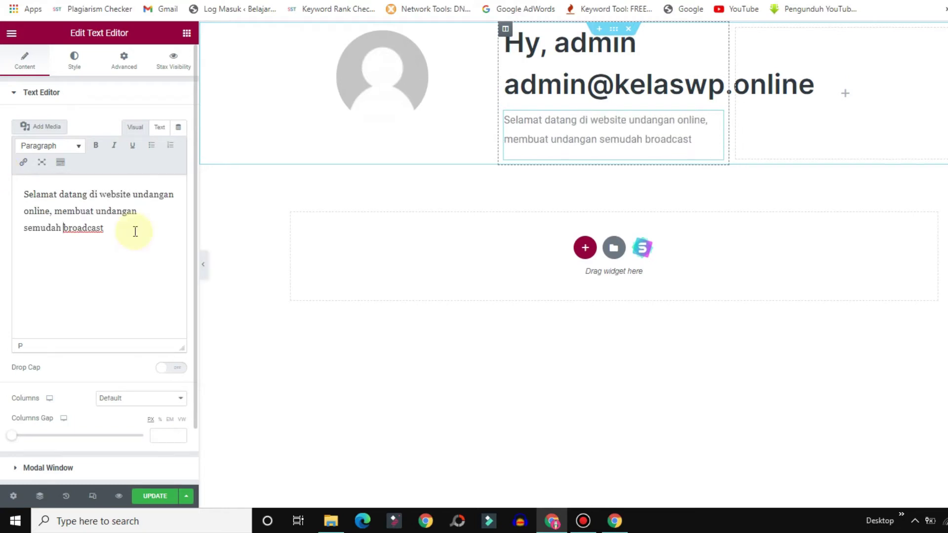
text(messeage)
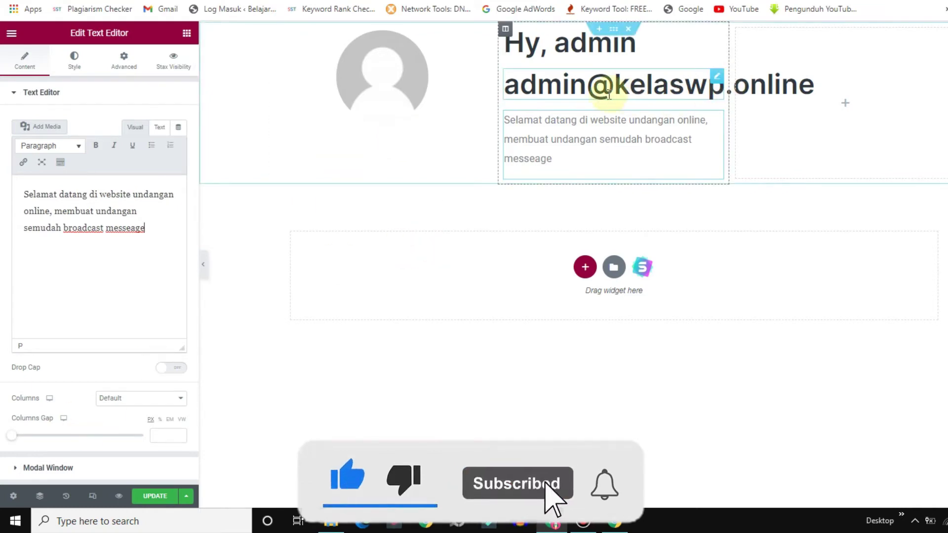
Set the email heading's typography size to 14 px.
click(718, 77)
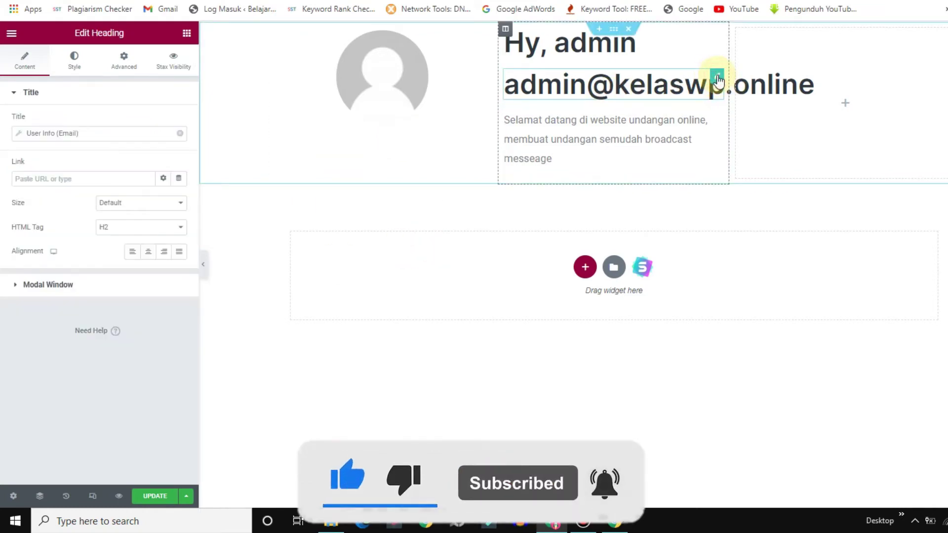
click(73, 61)
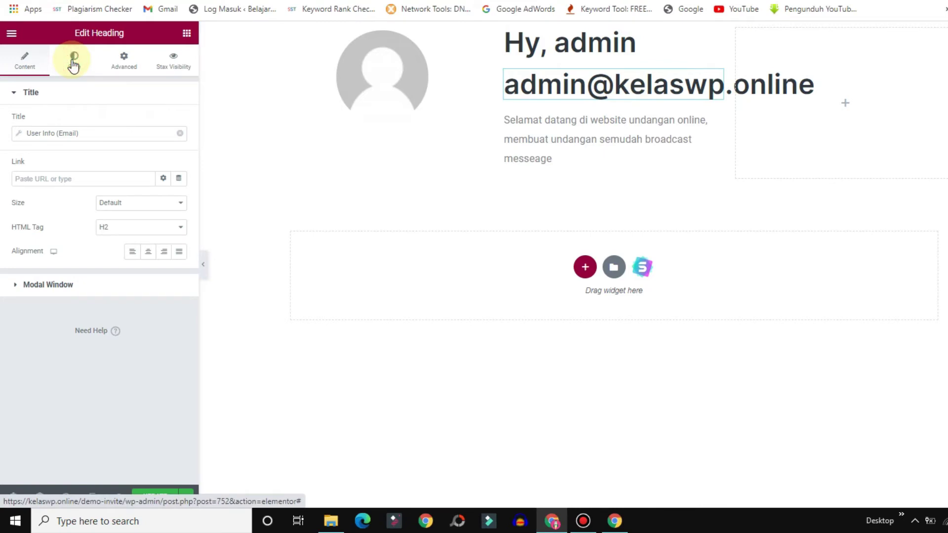
click(178, 145)
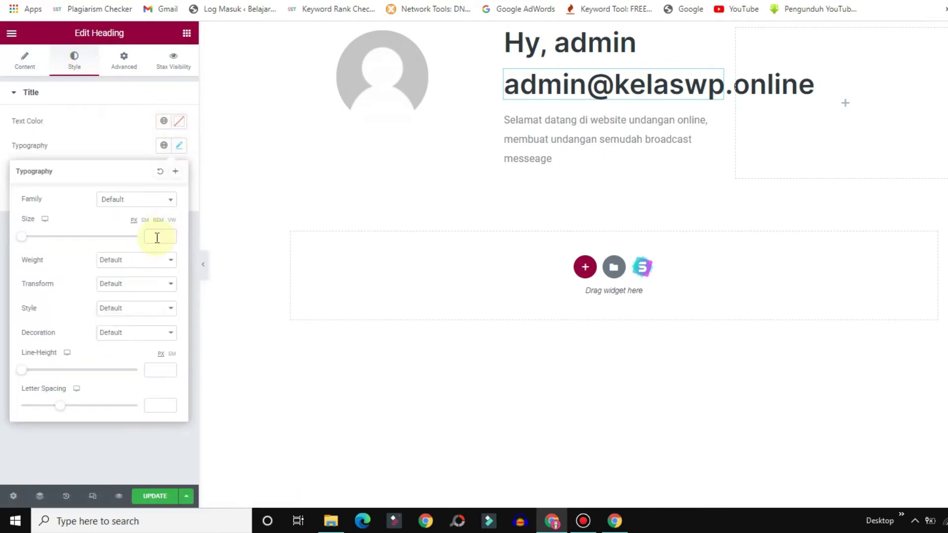
click(155, 238)
text(14)
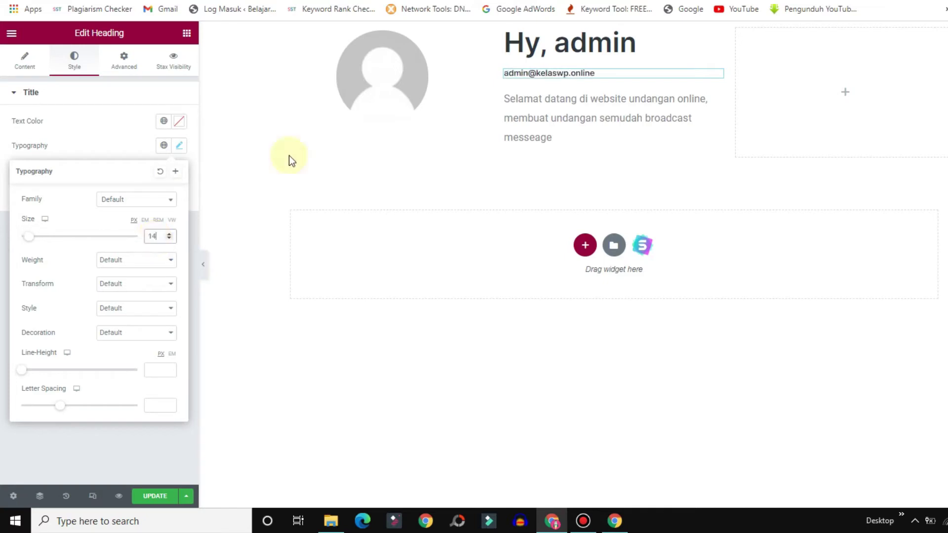
Set the 'Hy,' greeting heading's typography size to 26 px.
click(715, 39)
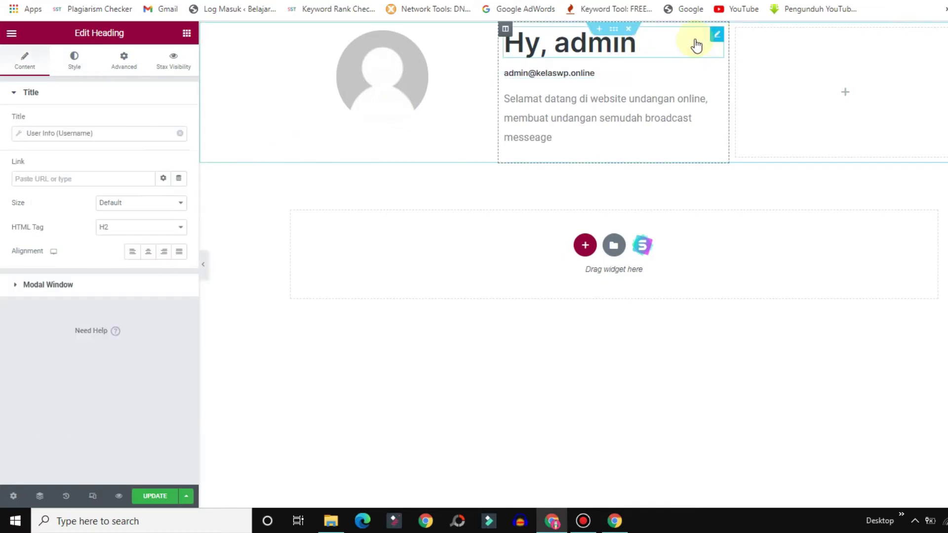
click(68, 61)
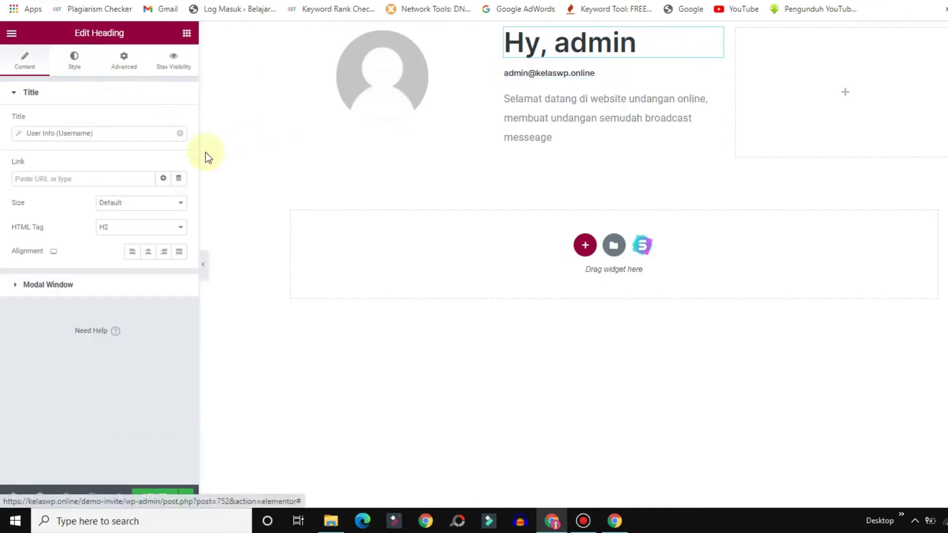
click(179, 146)
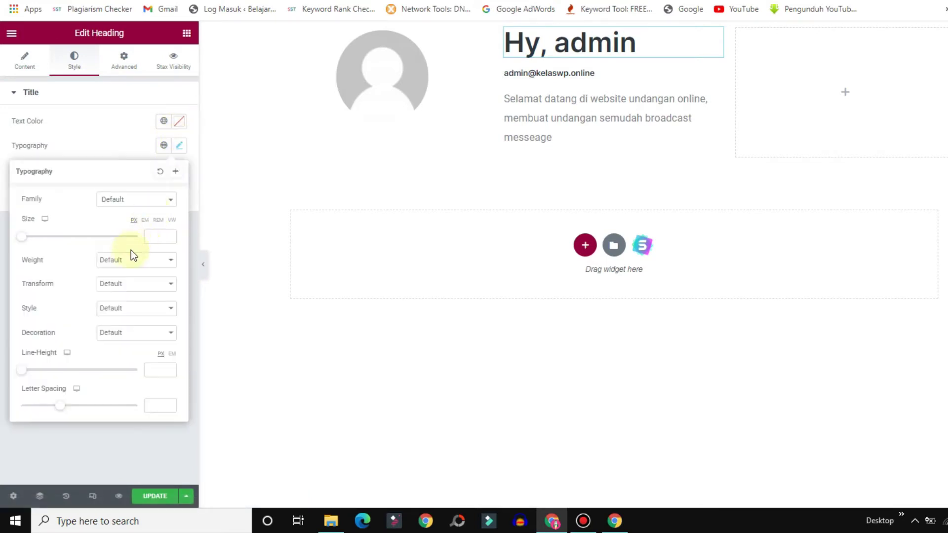
click(149, 239)
text(20)
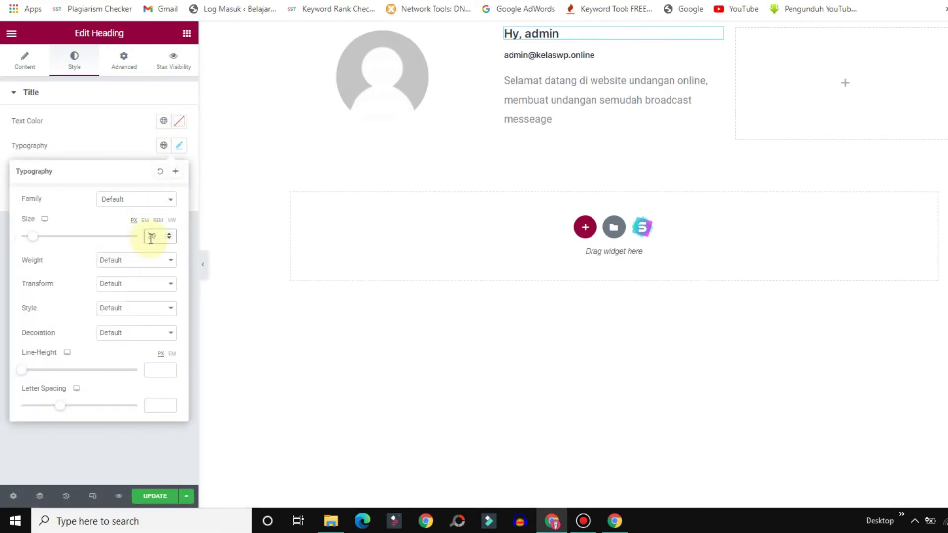
key(Up)
key(Up)
key(Up)
key(Up)
key(Up)
key(Up)
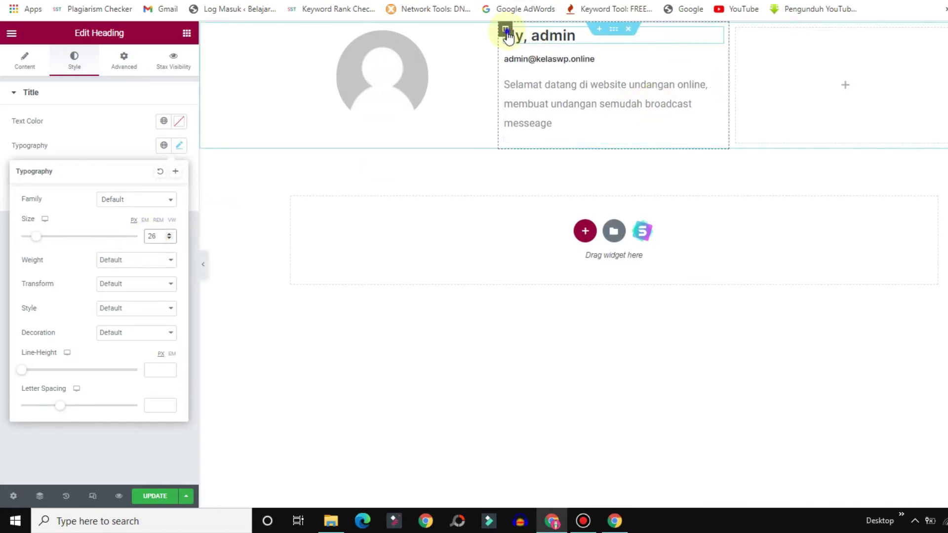
right_click(505, 28)
Centre the welcome text column vertically, set its widget spacing to 6 px, and widen it to the right.
click(541, 41)
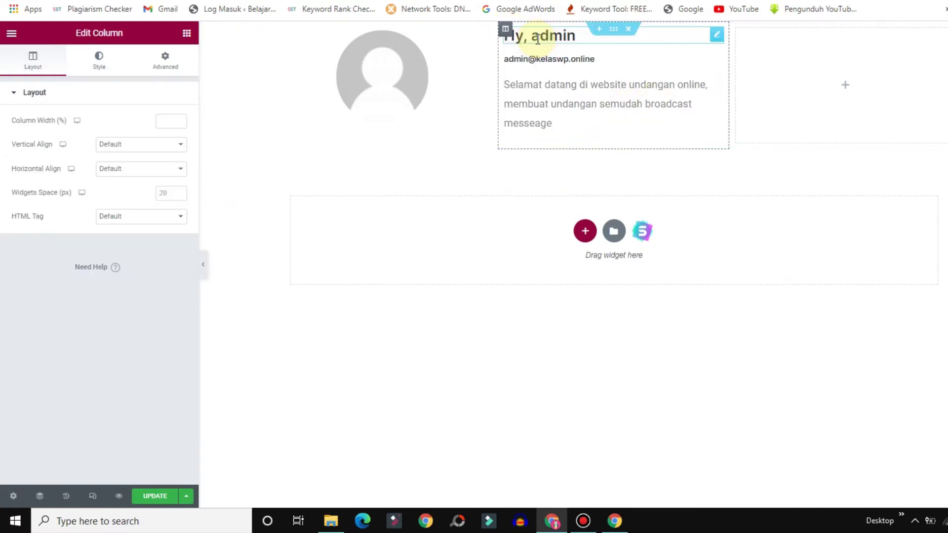
click(122, 144)
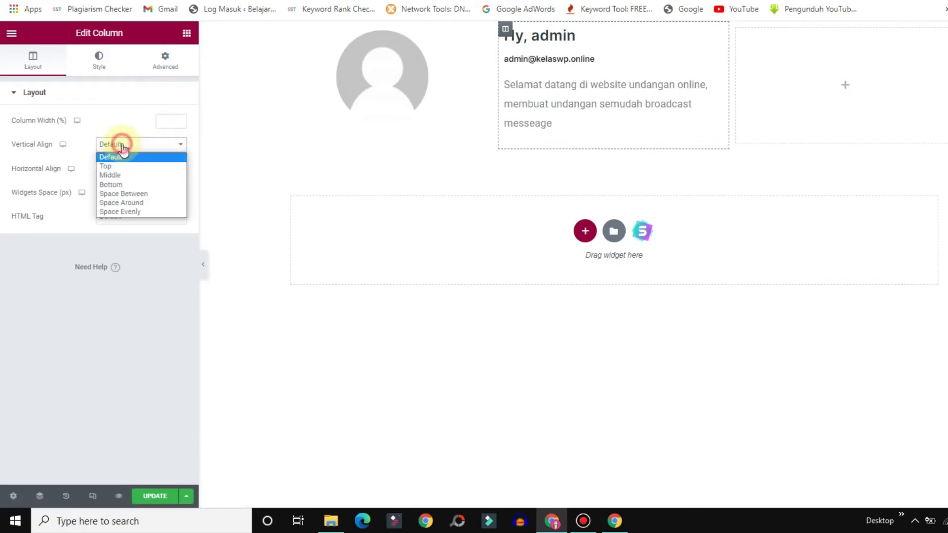
click(113, 176)
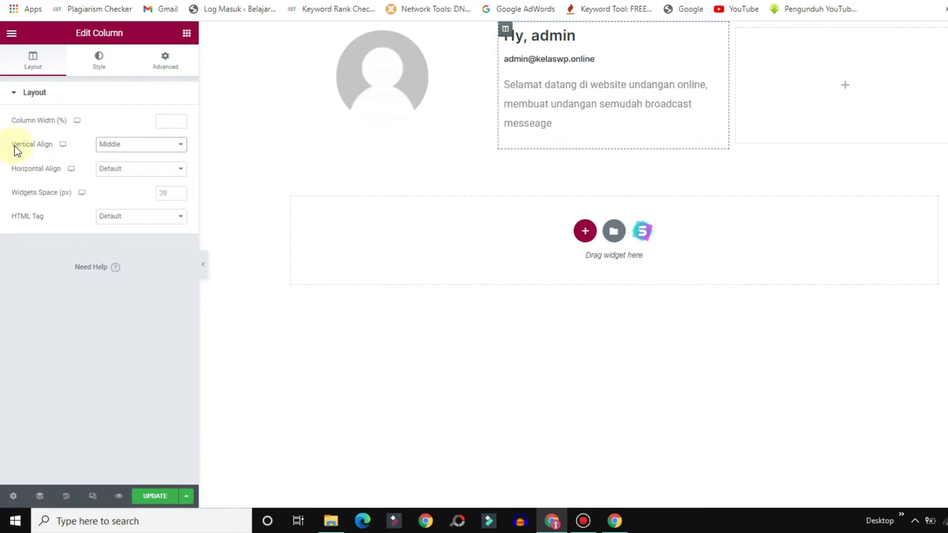
text(-10)
key(Up)
key(Up)
key(Up)
key(Up)
key(Up)
key(Up)
key(Up)
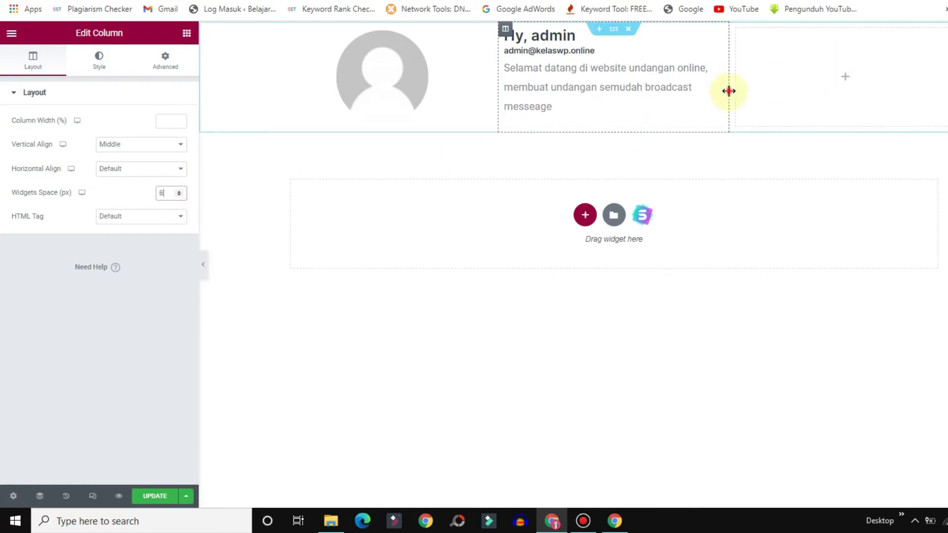
drag(810, 90, 827, 85)
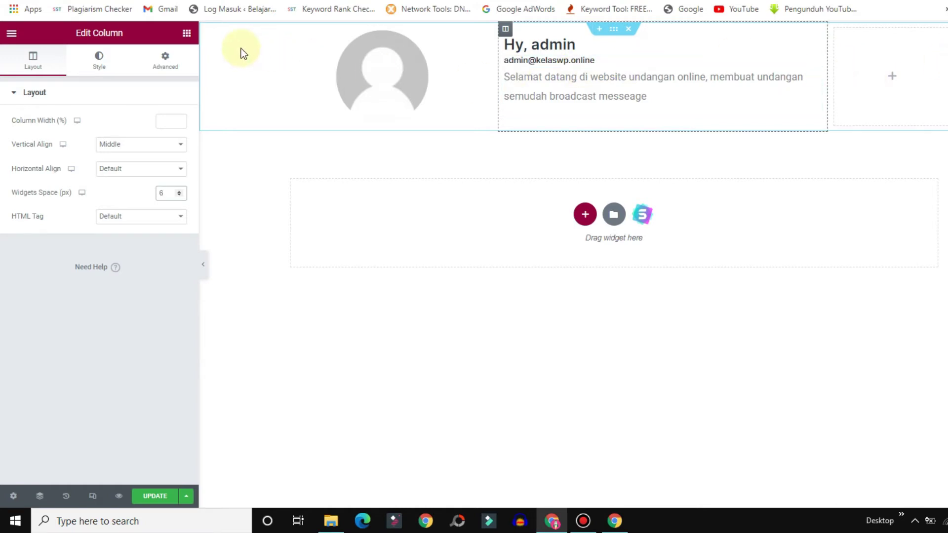
click(186, 34)
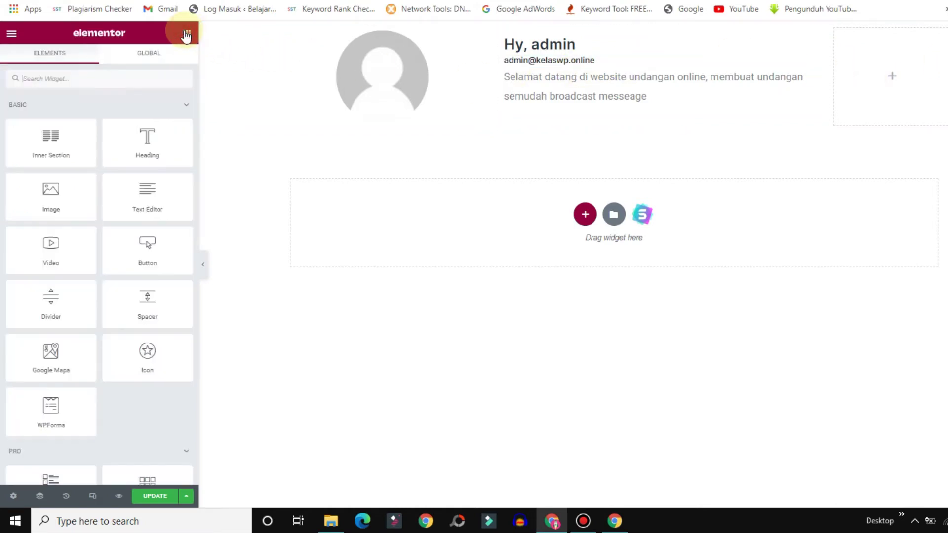
Drop a Button widget into the empty top-right column and label it 'Undangan'.
click(33, 80)
text(but)
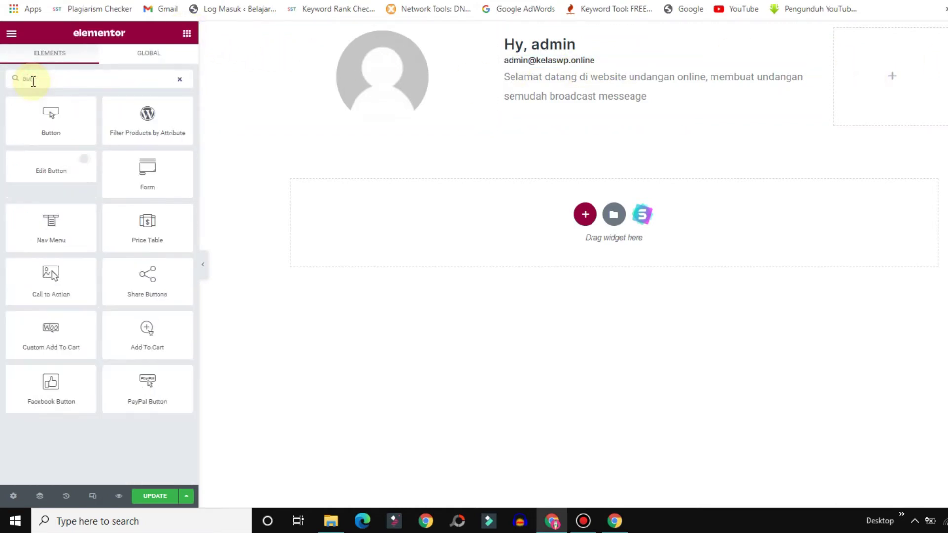
drag(23, 123, 915, 81)
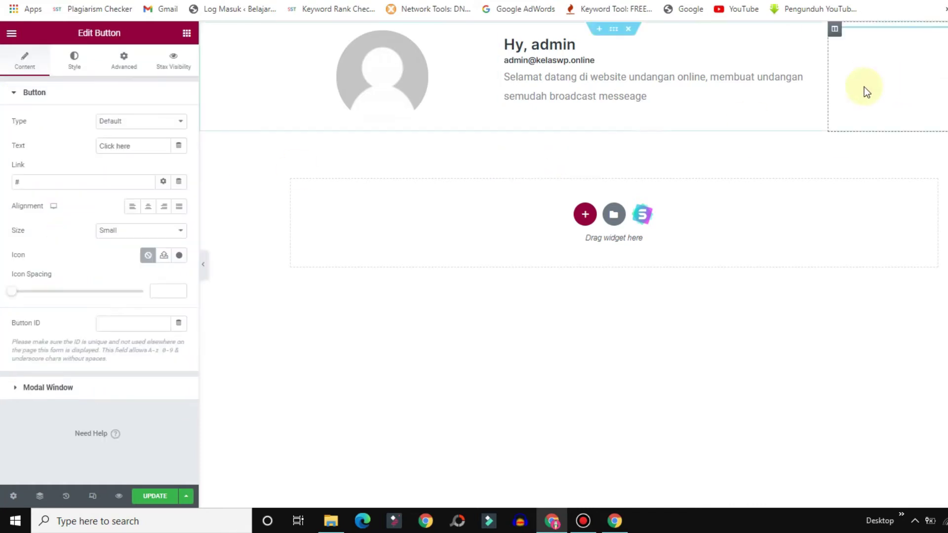
triple_click(154, 144)
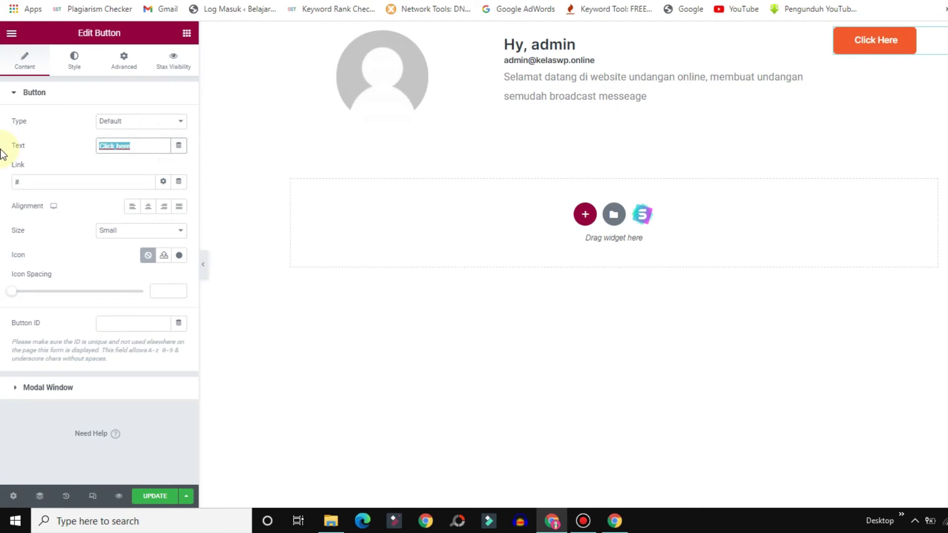
text(Undangan)
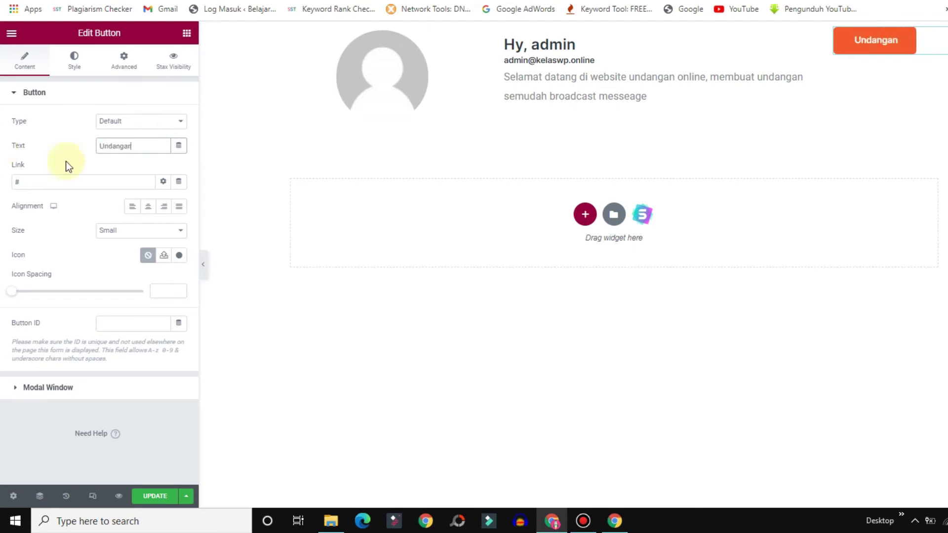
Give the Undangan button the Plus circle icon from the Icon Library.
click(180, 256)
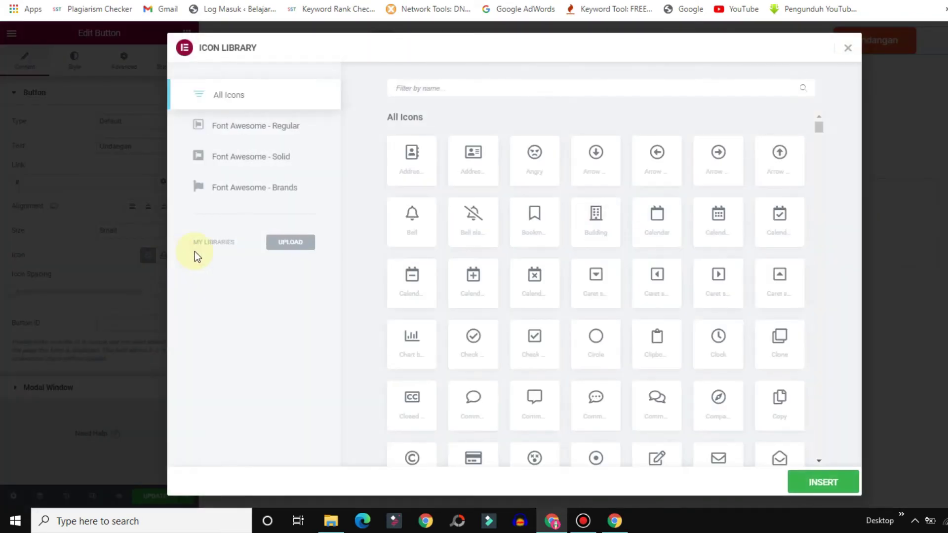
text(plus)
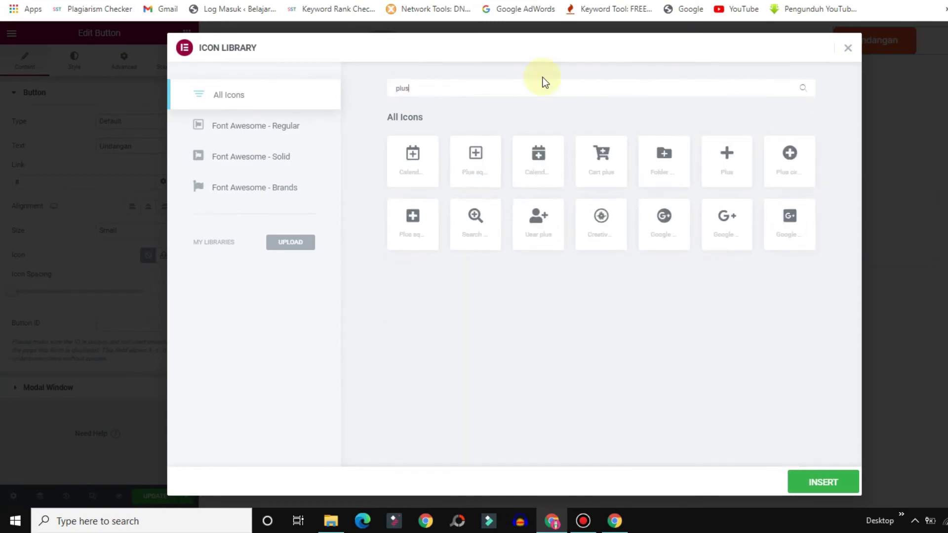
click(787, 161)
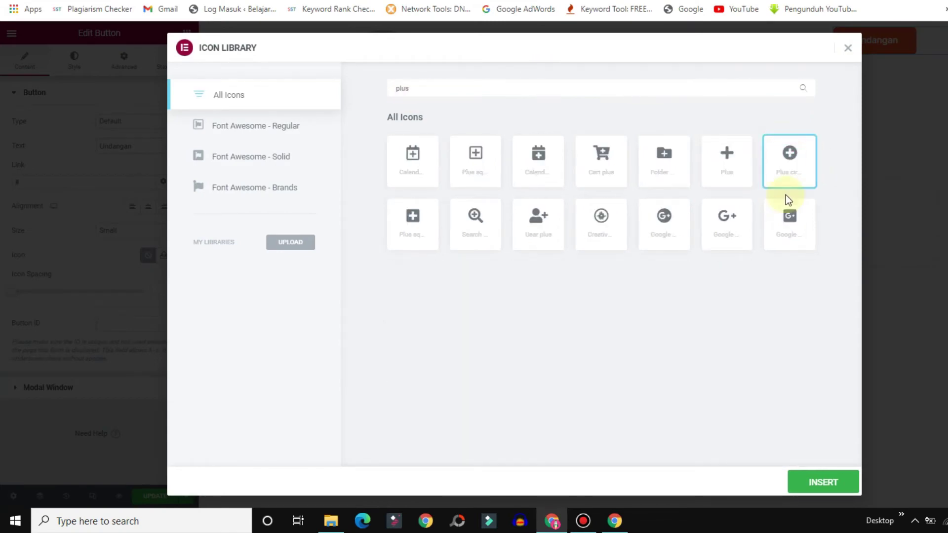
click(850, 484)
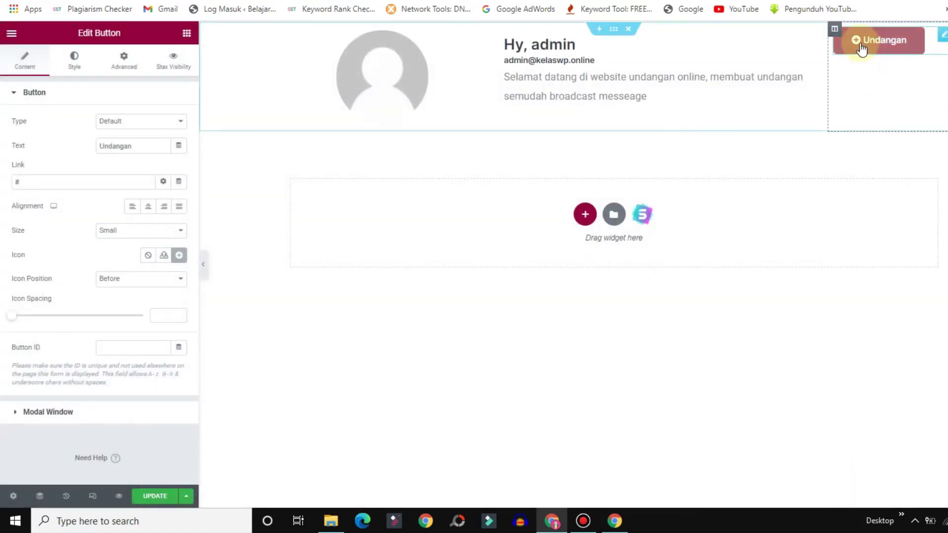
right_click(837, 29)
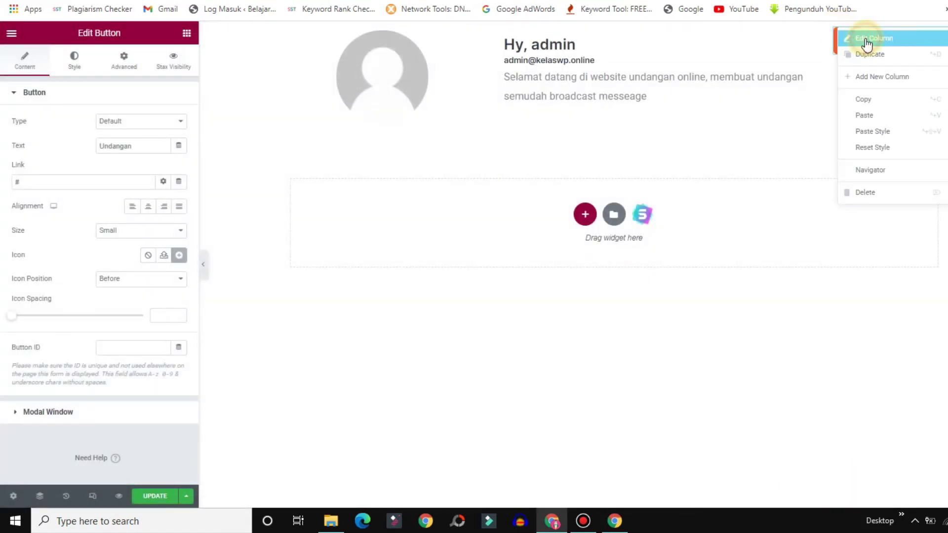
Set the button column's vertical alignment to Middle.
click(867, 40)
click(129, 146)
click(112, 173)
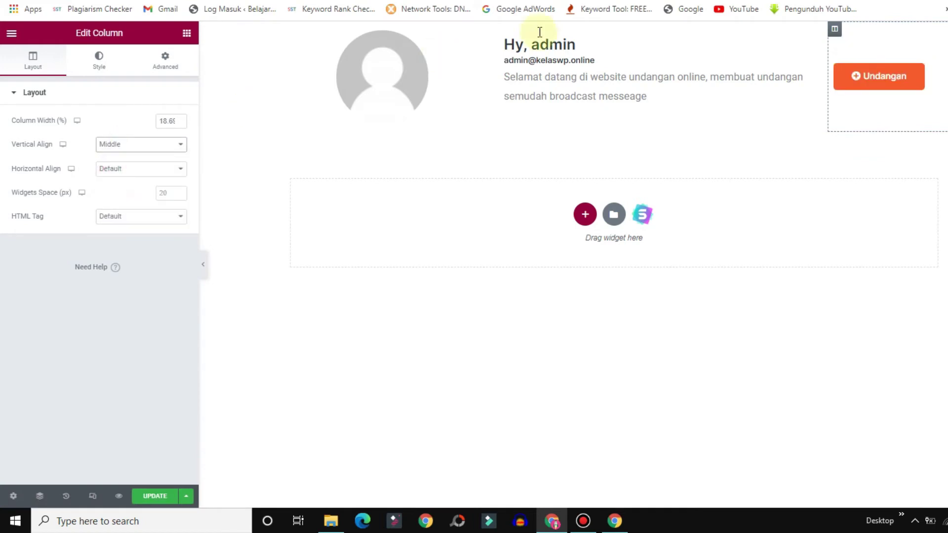
Give the header section a classic dark magenta background colour (#590530).
right_click(608, 32)
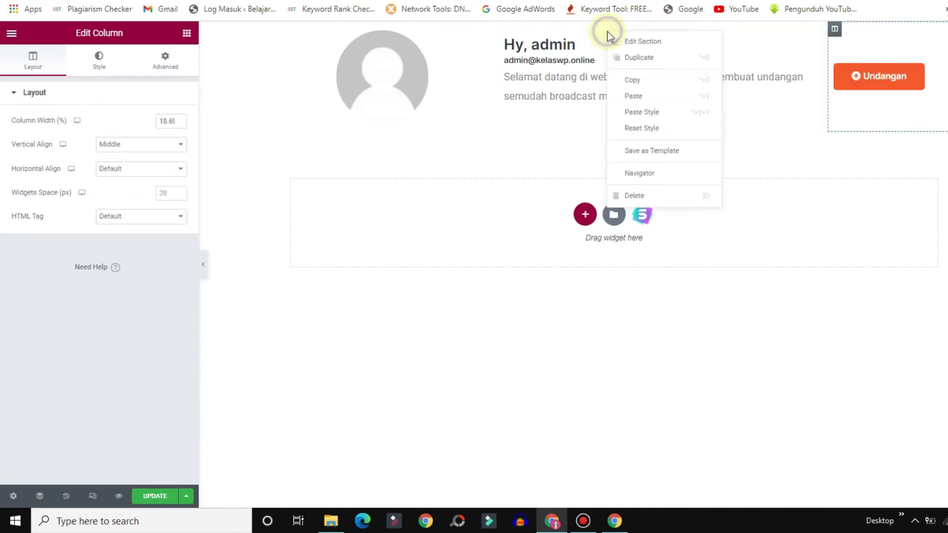
click(642, 43)
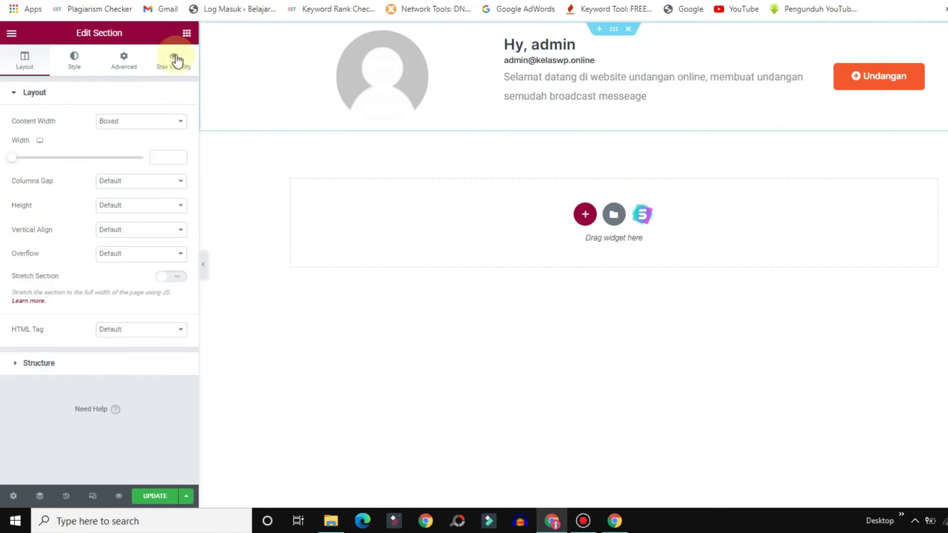
click(74, 63)
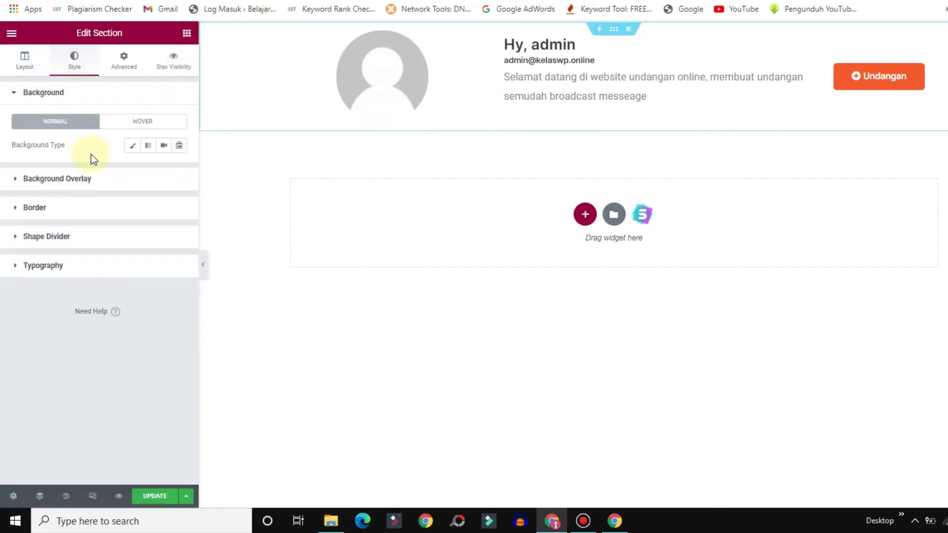
click(136, 146)
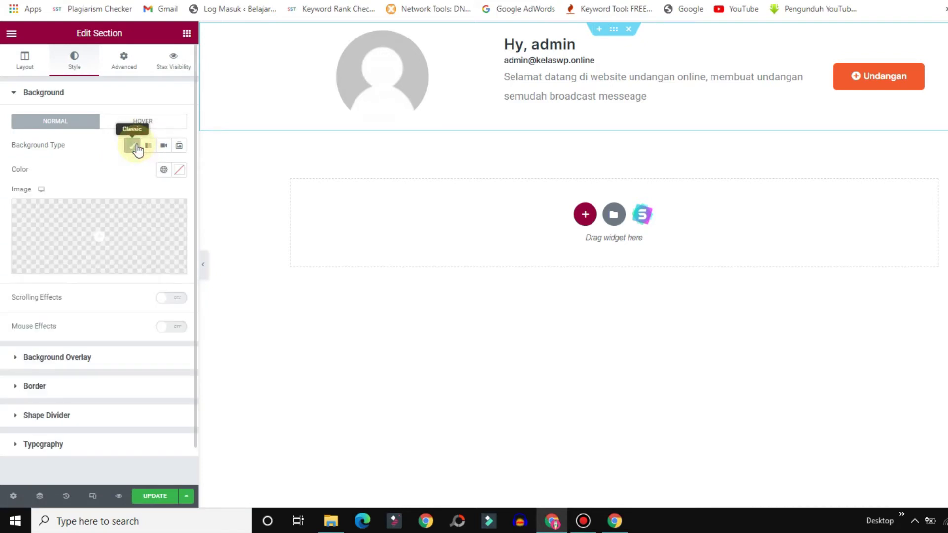
click(181, 172)
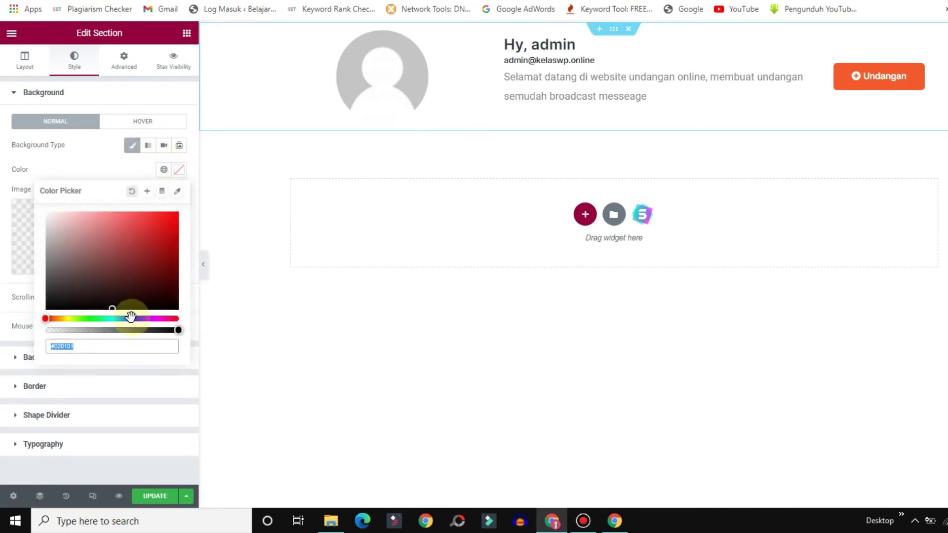
drag(113, 319, 90, 319)
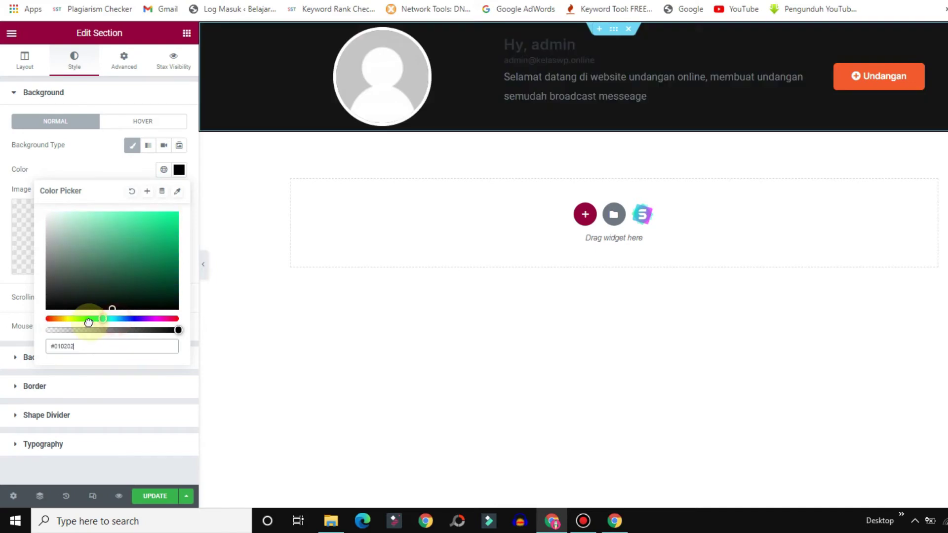
drag(131, 275, 167, 299)
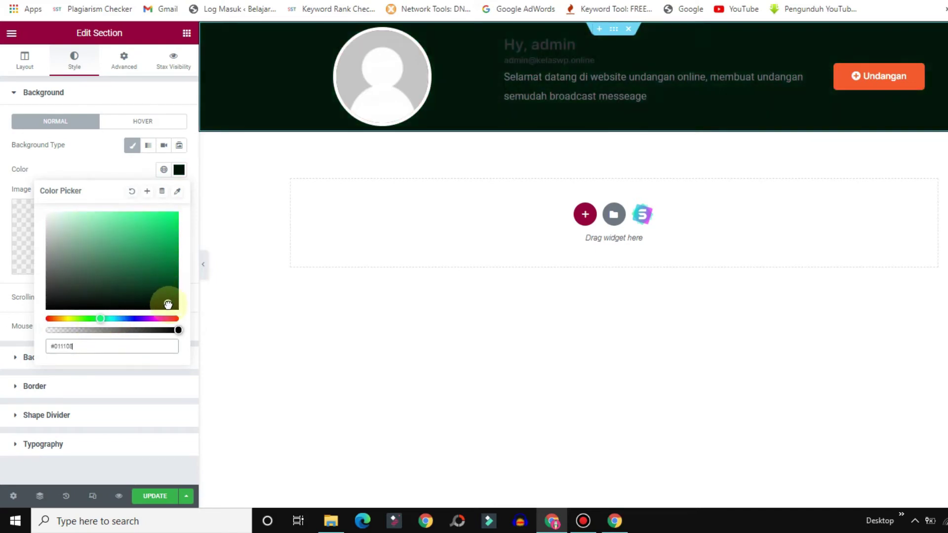
drag(101, 318, 164, 318)
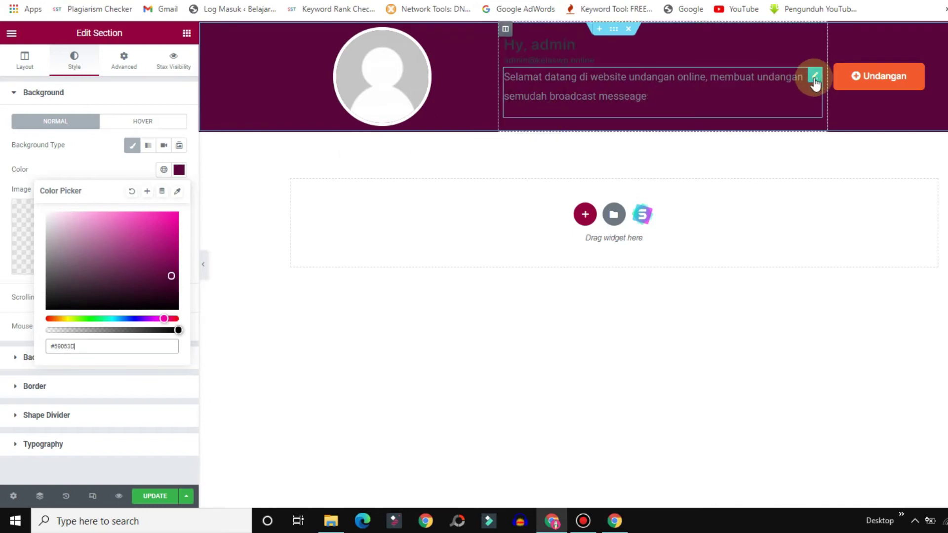
click(815, 78)
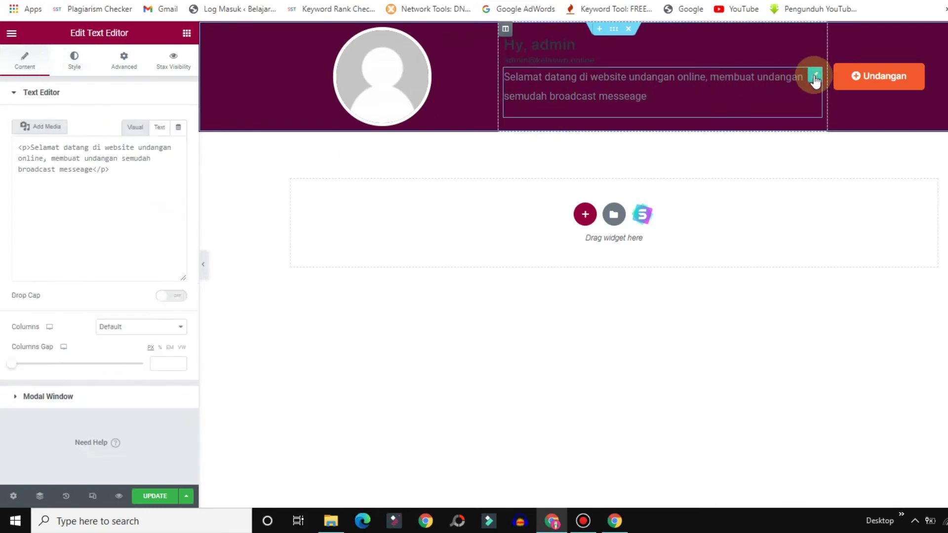
Set the welcome paragraph's typography line height to 21 px.
click(75, 61)
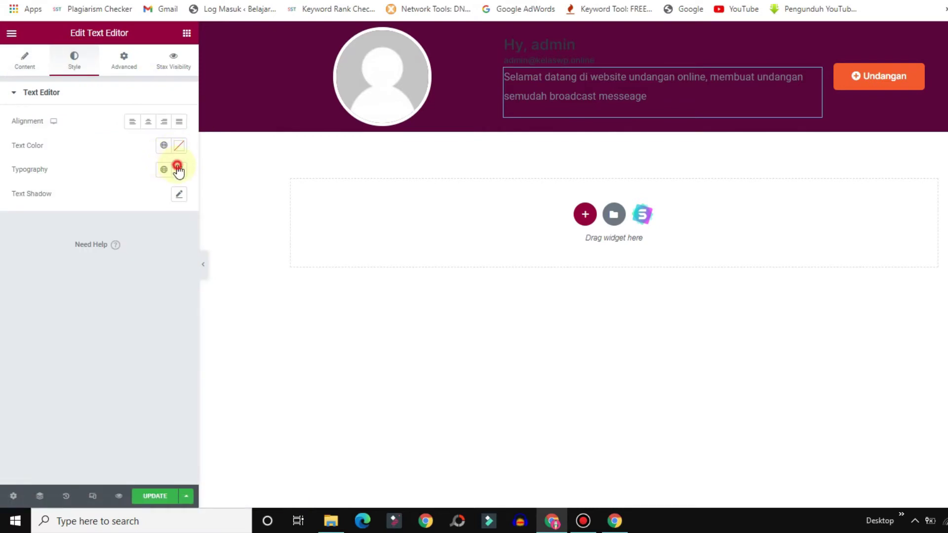
click(177, 170)
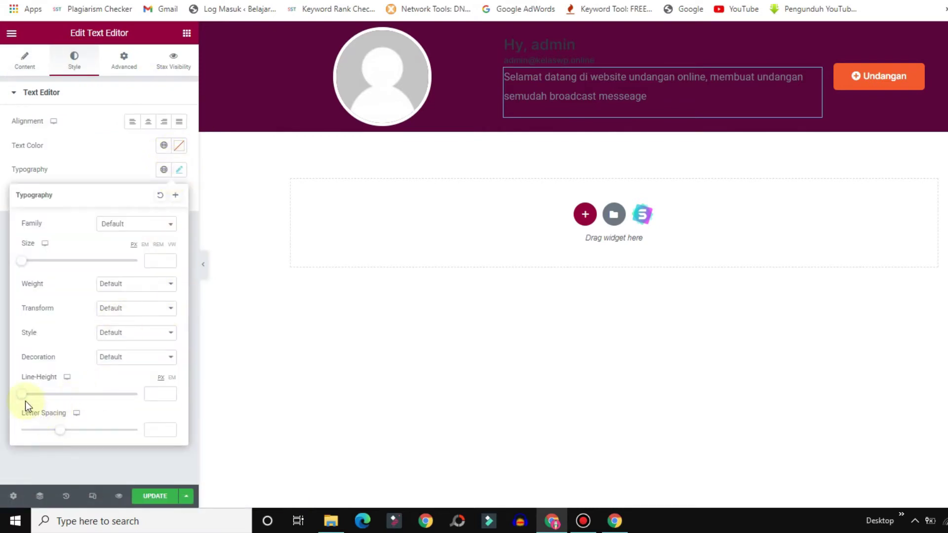
drag(22, 399, 47, 403)
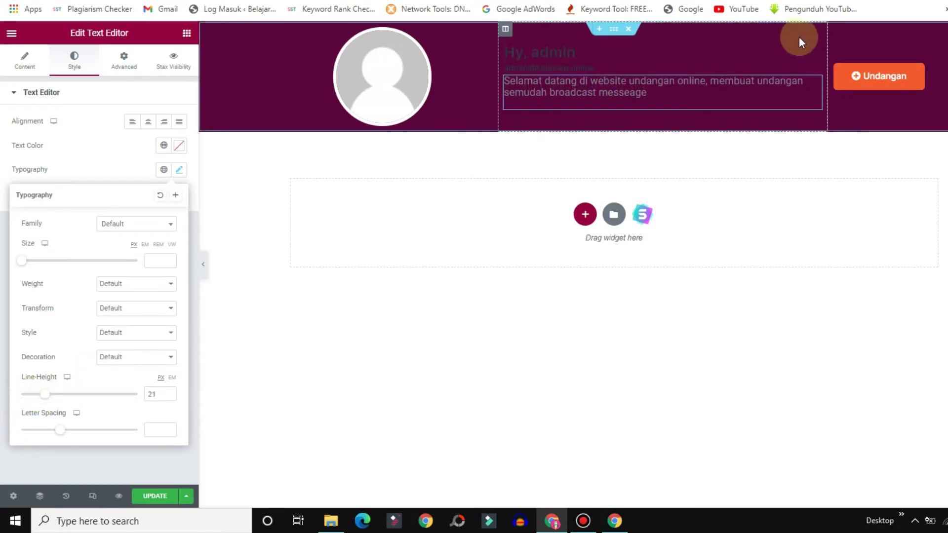
click(814, 53)
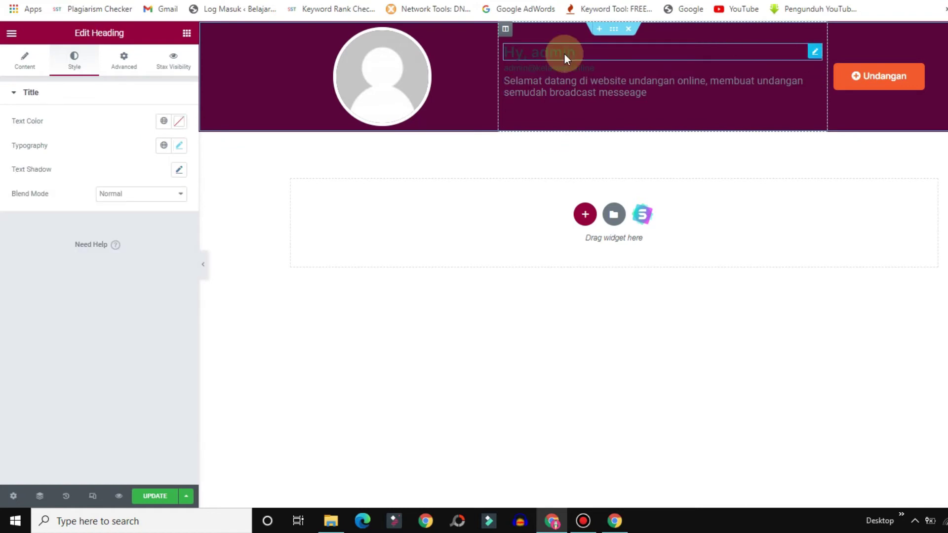
Make the 'Hy, admin' heading text white.
click(179, 127)
drag(102, 212, 17, 143)
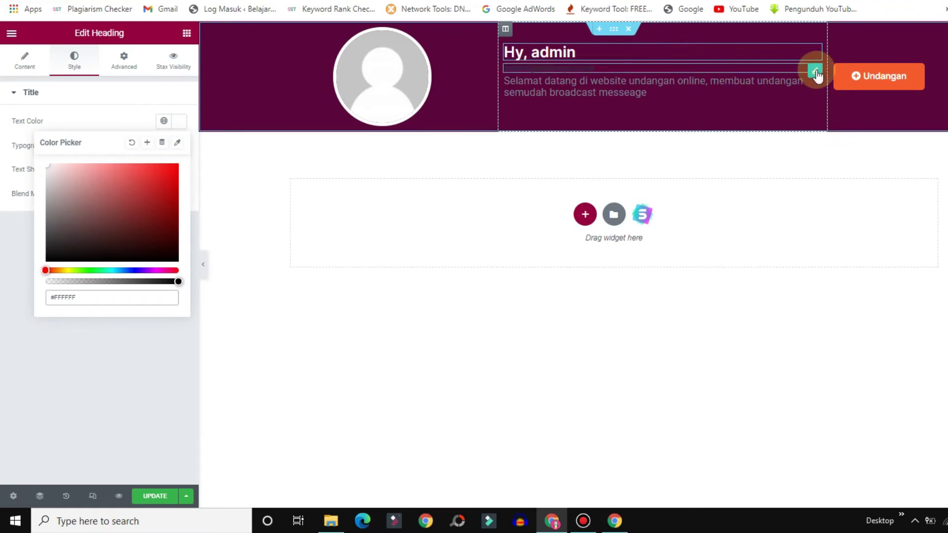
click(817, 74)
Turn the e-mail line reddish brown (#894343) and save the page.
click(179, 123)
drag(118, 190, 114, 206)
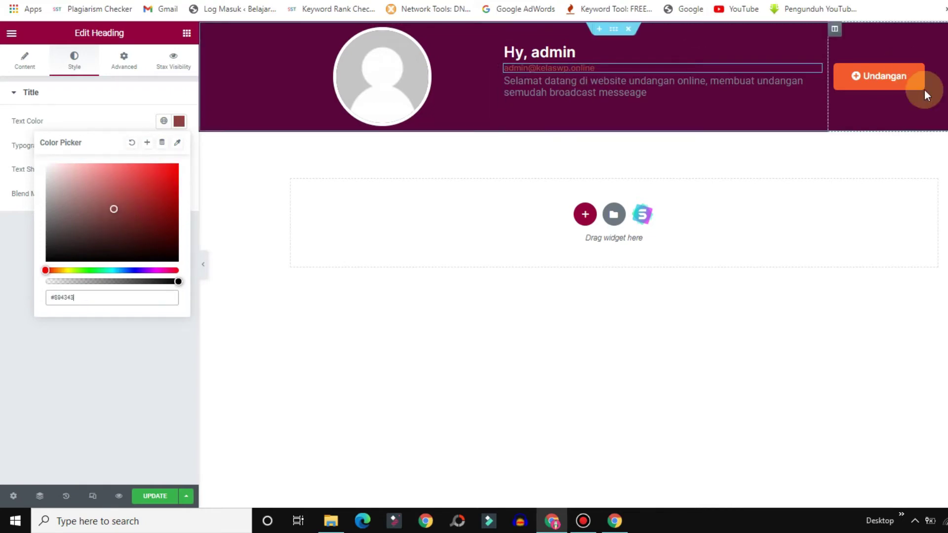
click(157, 498)
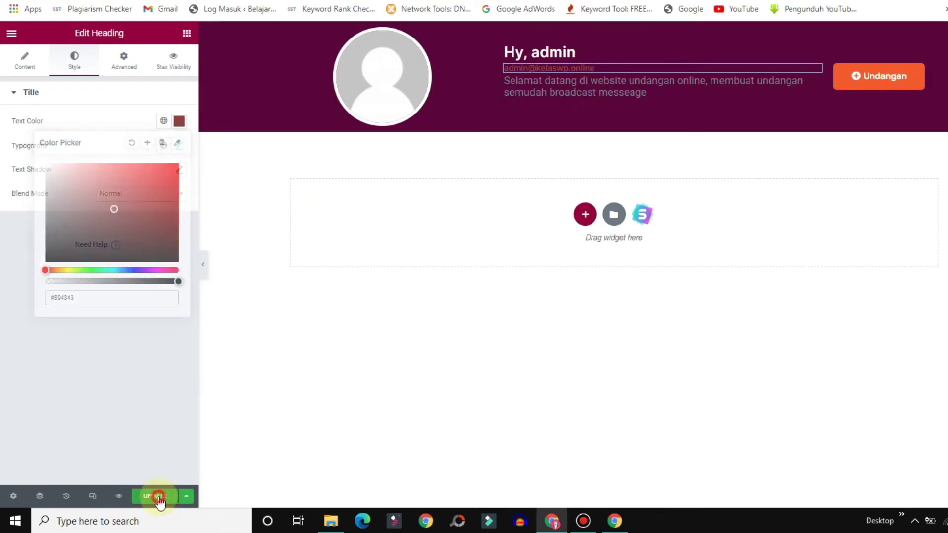
Preview the updated page live, return to the editor, and start a new section below the header.
click(120, 497)
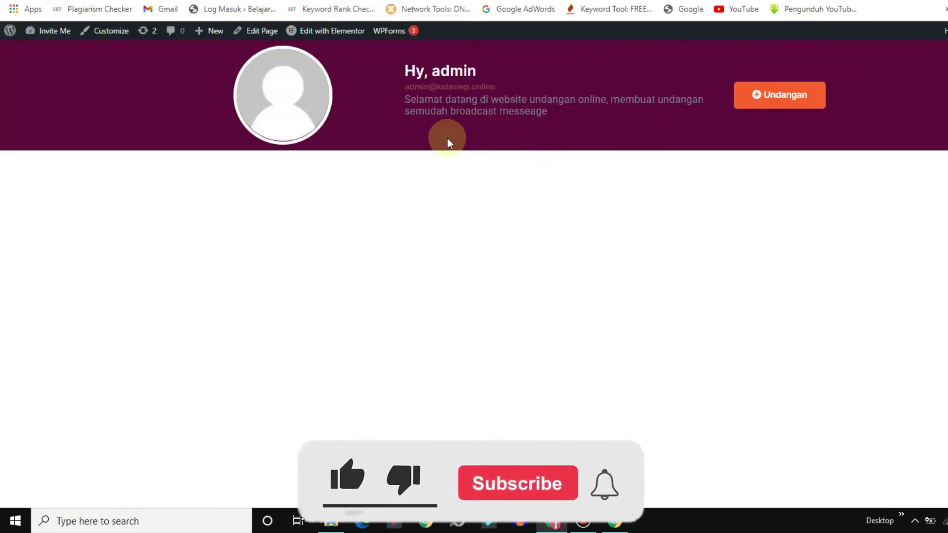
key(ctrl+w)
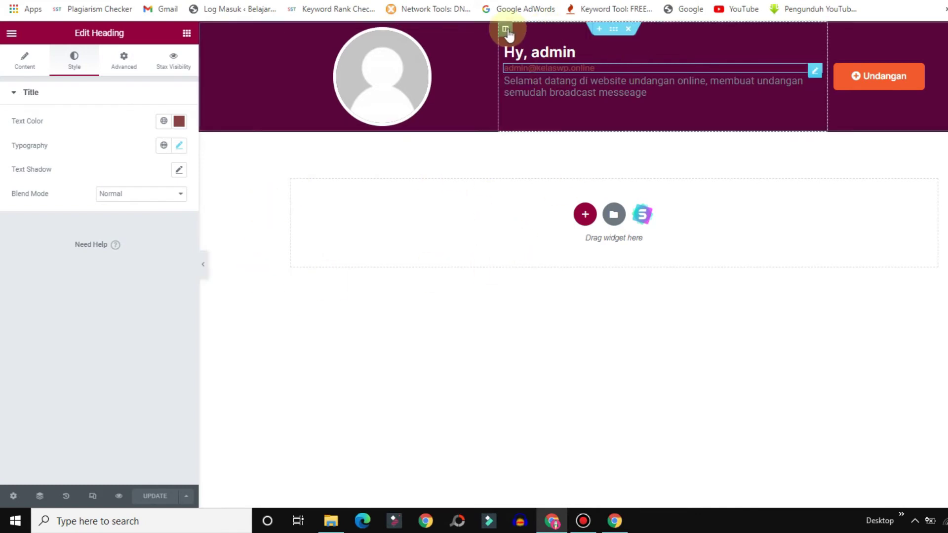
click(585, 215)
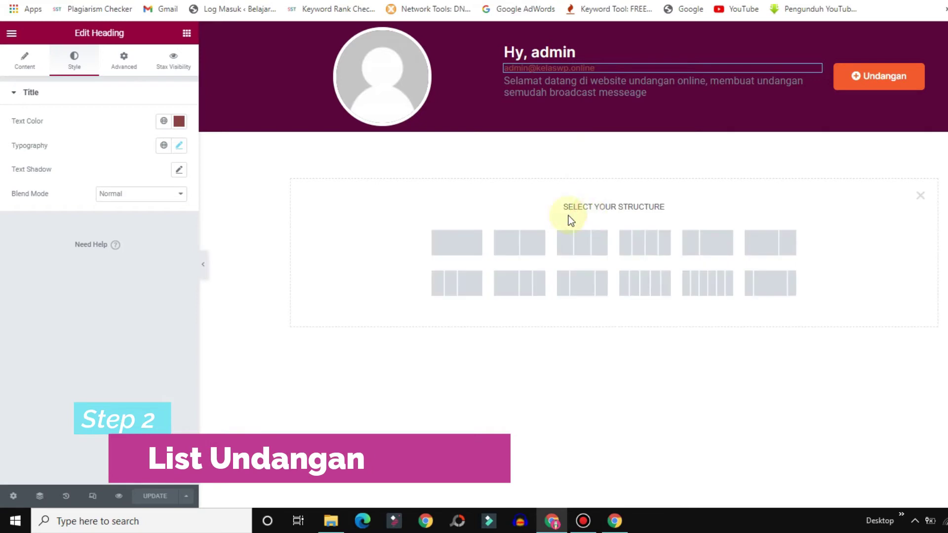
Add a single-column section below the header with 50 bottom padding.
click(457, 243)
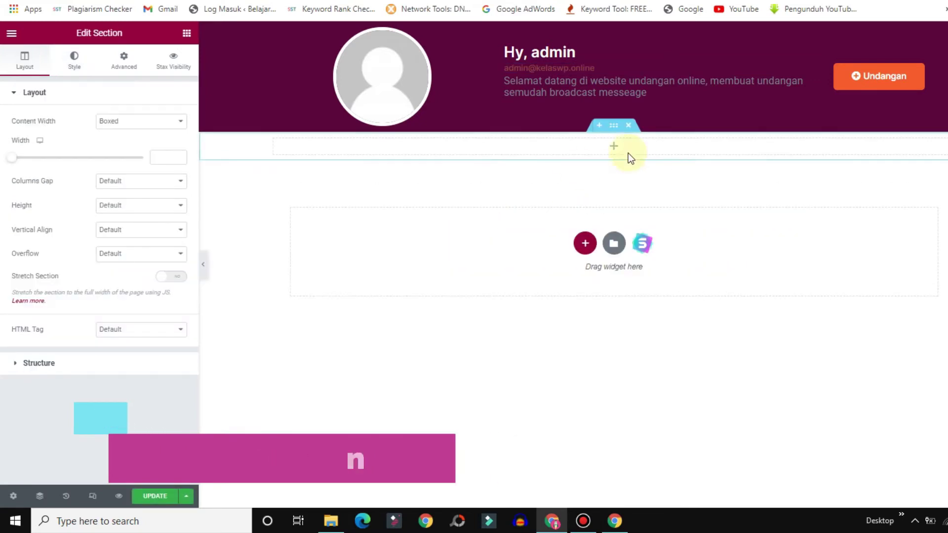
right_click(615, 125)
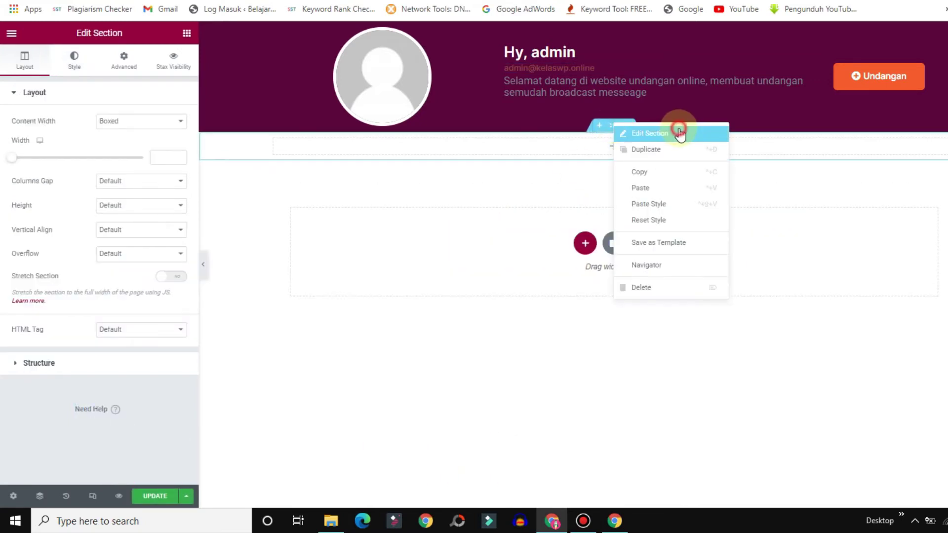
click(678, 133)
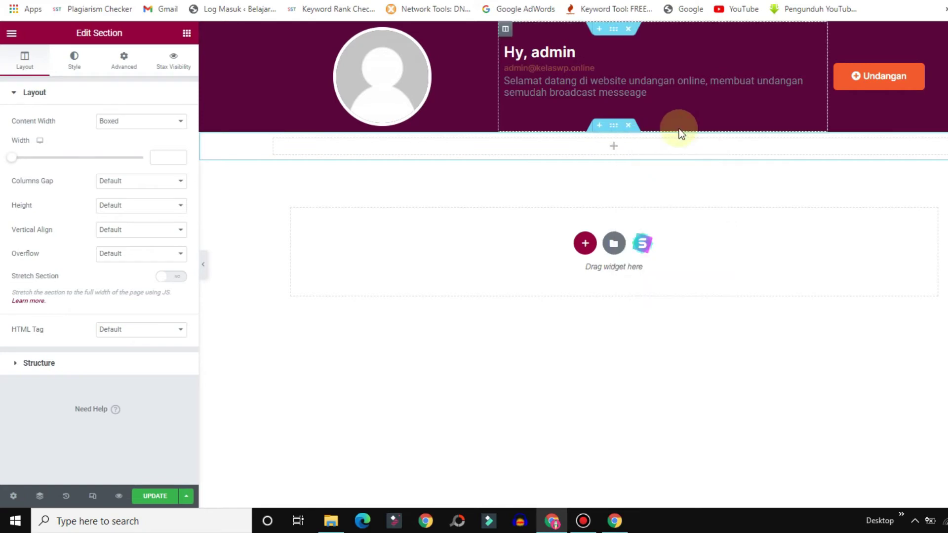
click(122, 60)
click(172, 184)
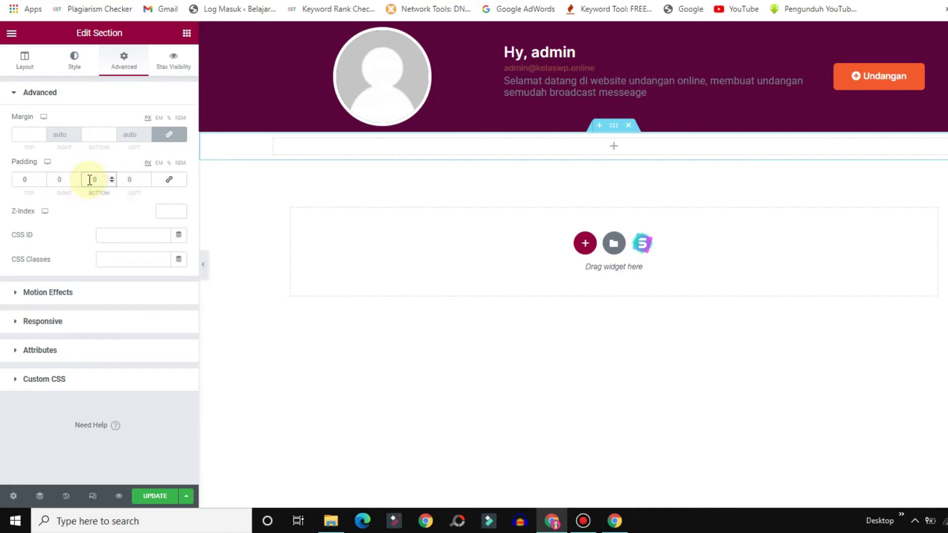
text(5)
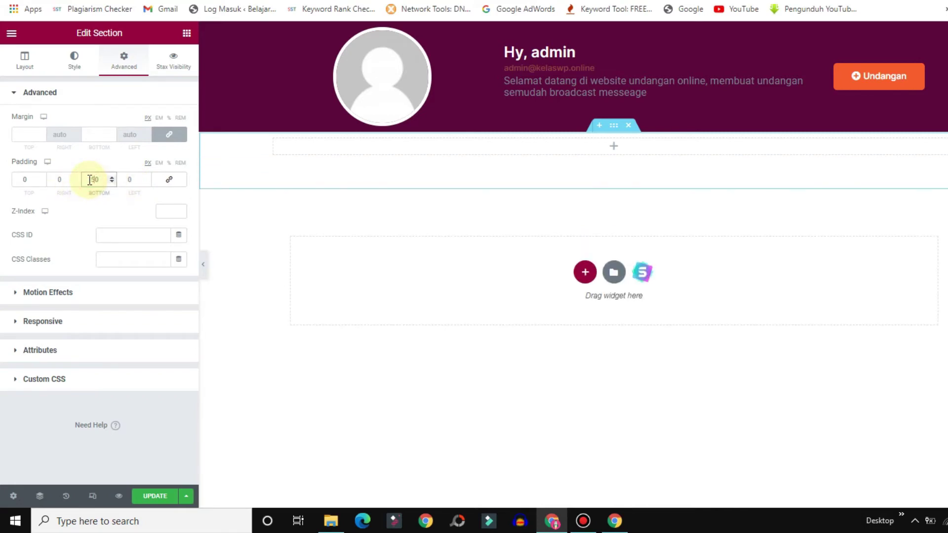
text(0)
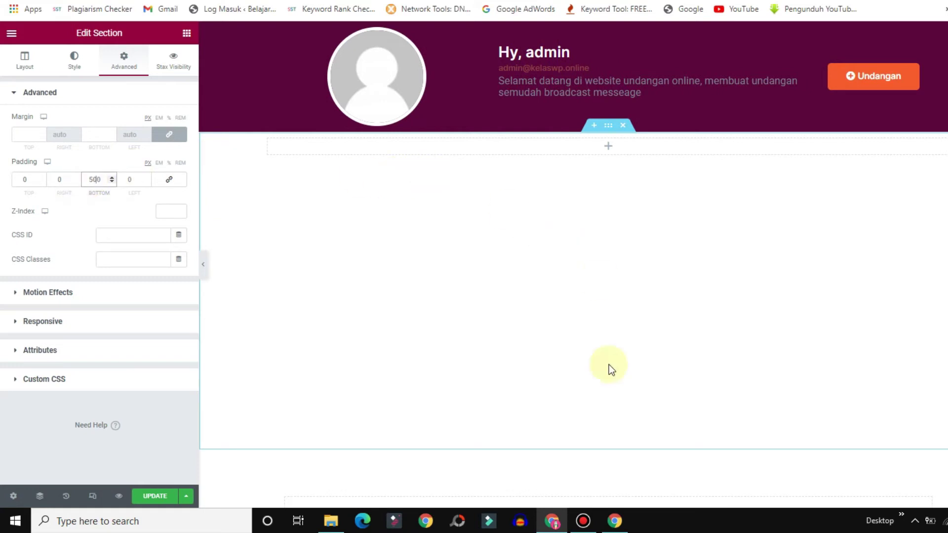
click(187, 33)
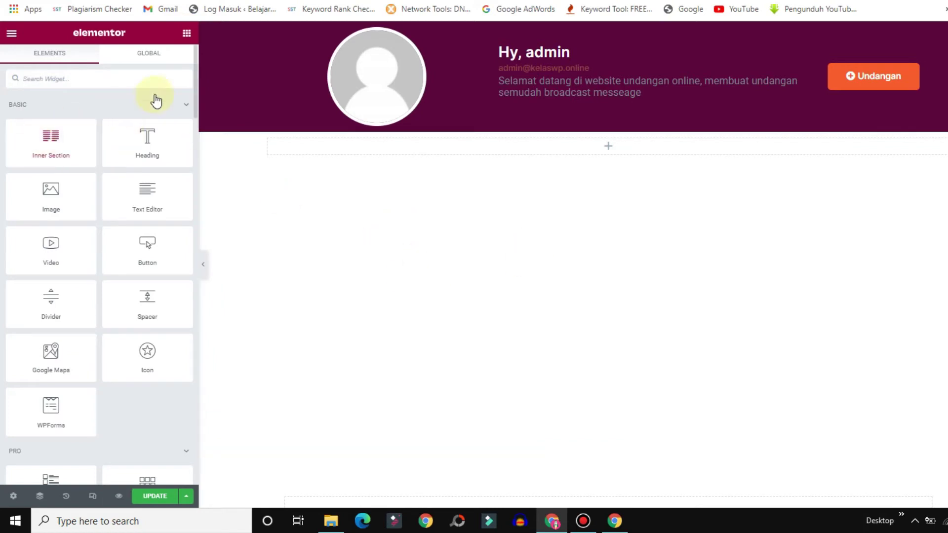
Drag a Posts widget from the Pro category into the new empty section.
click(114, 104)
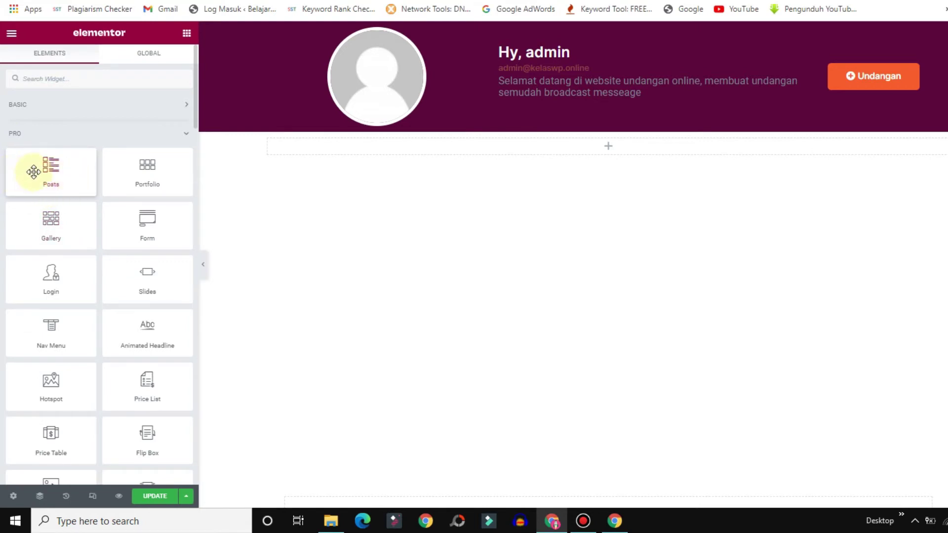
drag(36, 170, 591, 143)
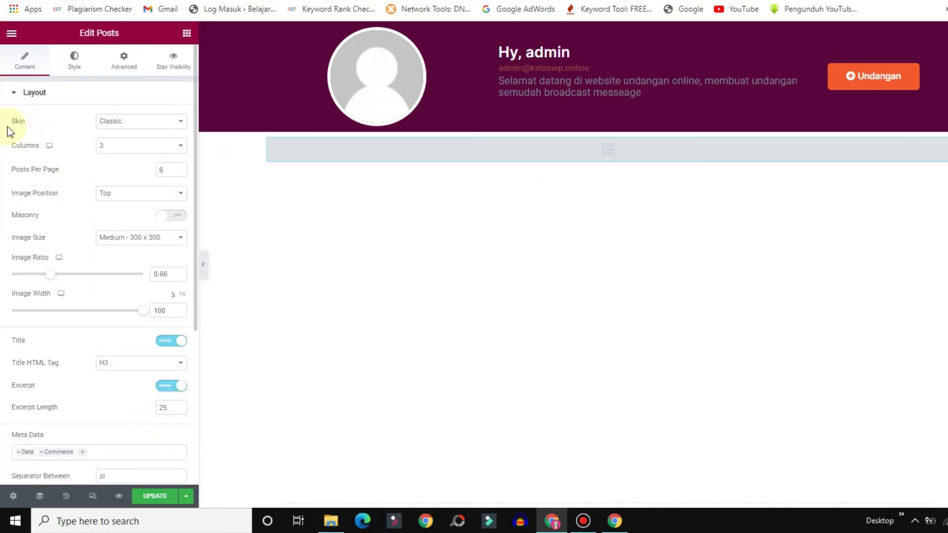
Set the Posts widget to Custom skin with Loop Template undangan and 2 columns.
click(148, 125)
click(114, 167)
click(29, 163)
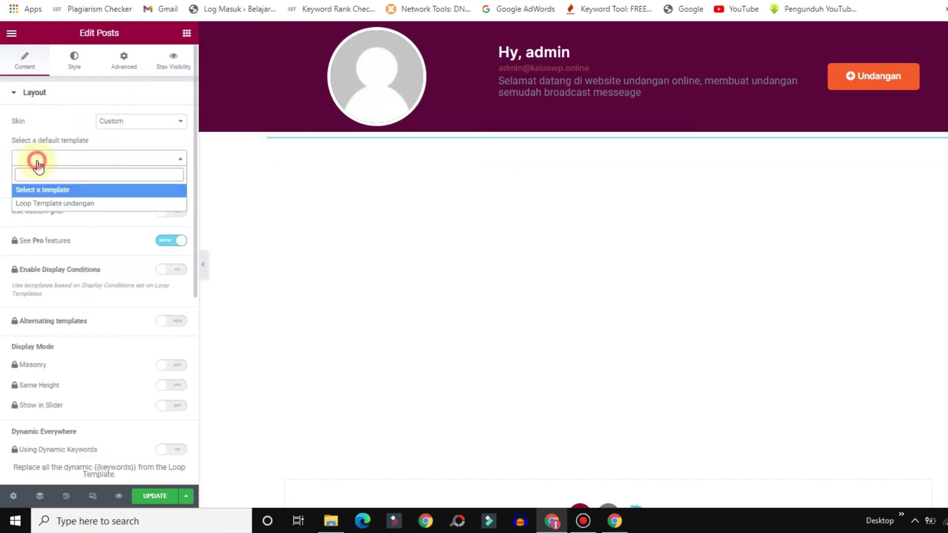
click(33, 205)
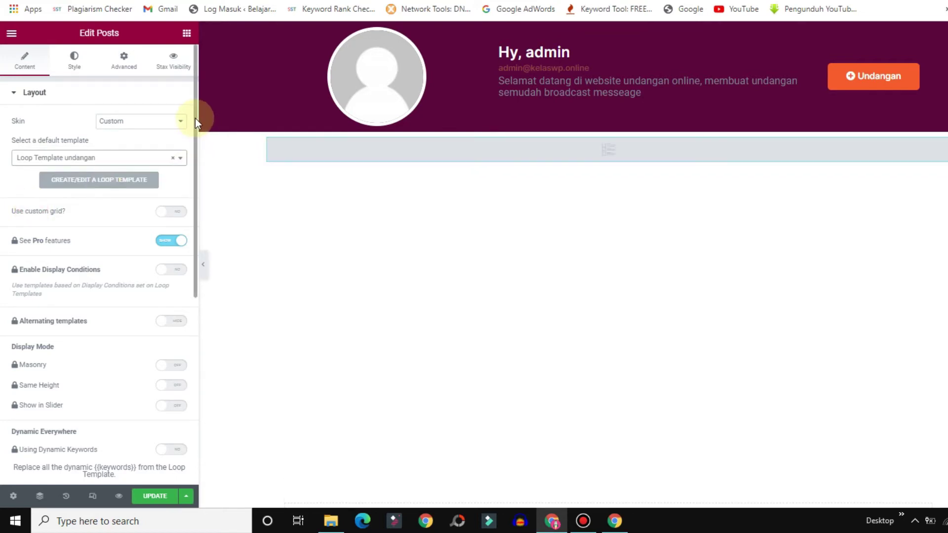
drag(195, 120, 203, 346)
click(105, 303)
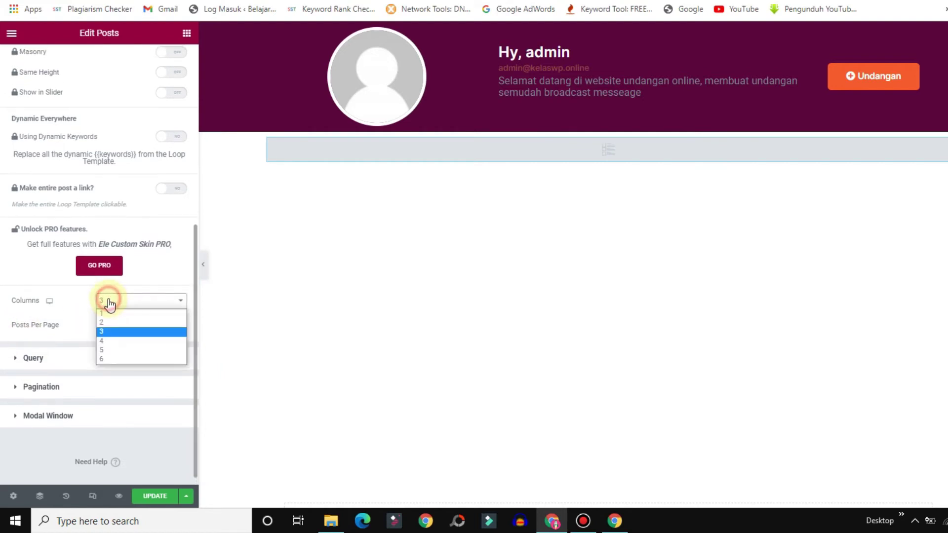
click(108, 321)
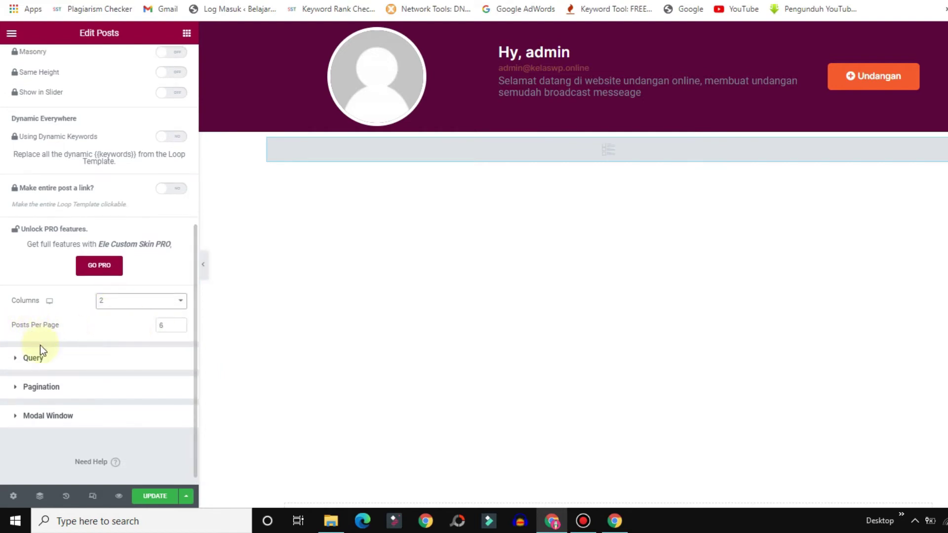
click(41, 359)
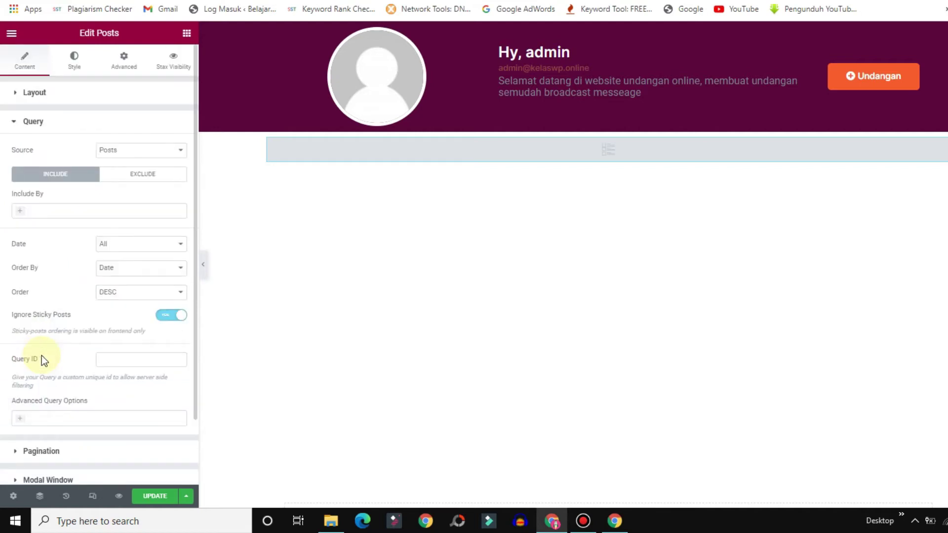
Set the posts query source to Undangan and include posts by Author.
click(130, 152)
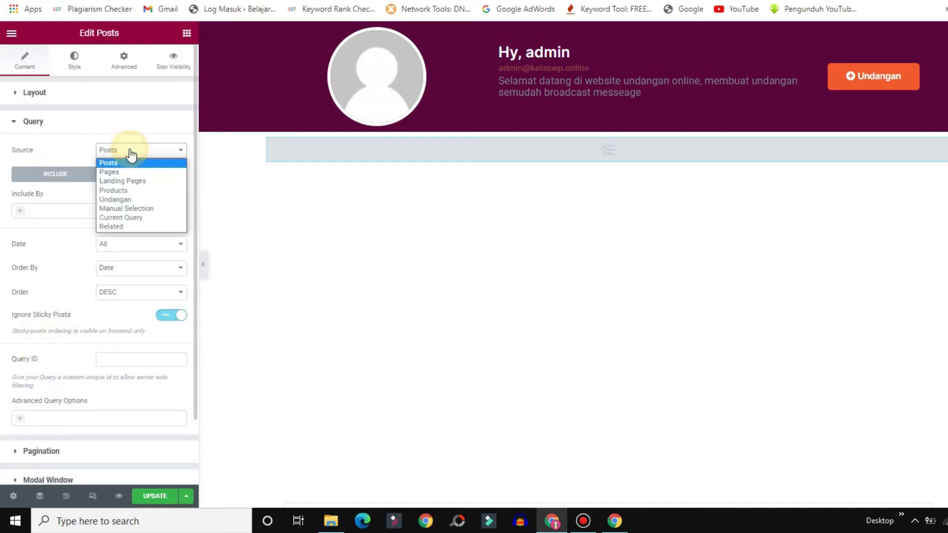
click(119, 199)
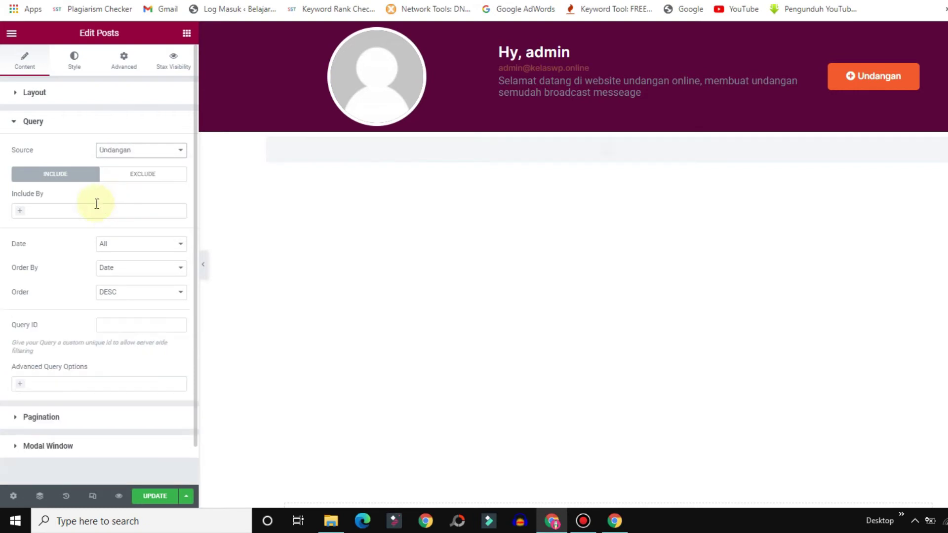
click(39, 210)
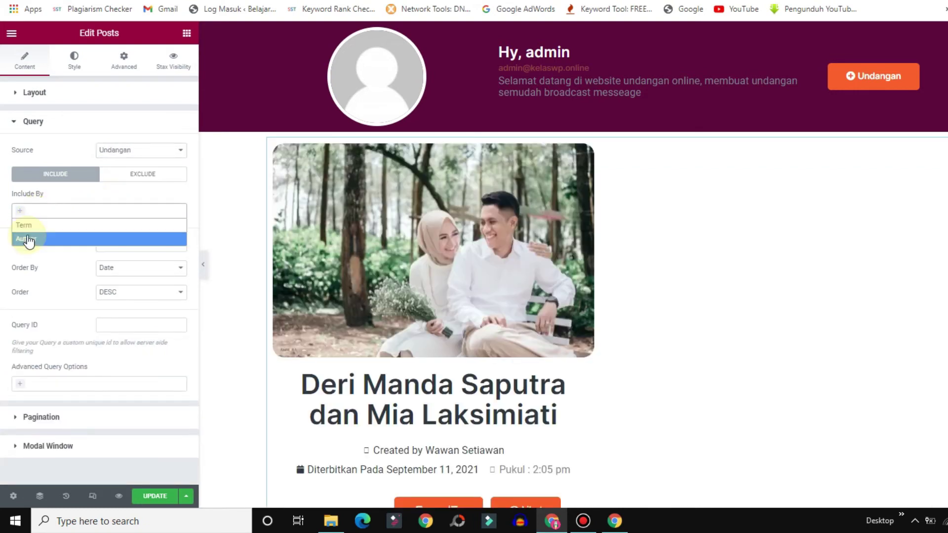
click(29, 239)
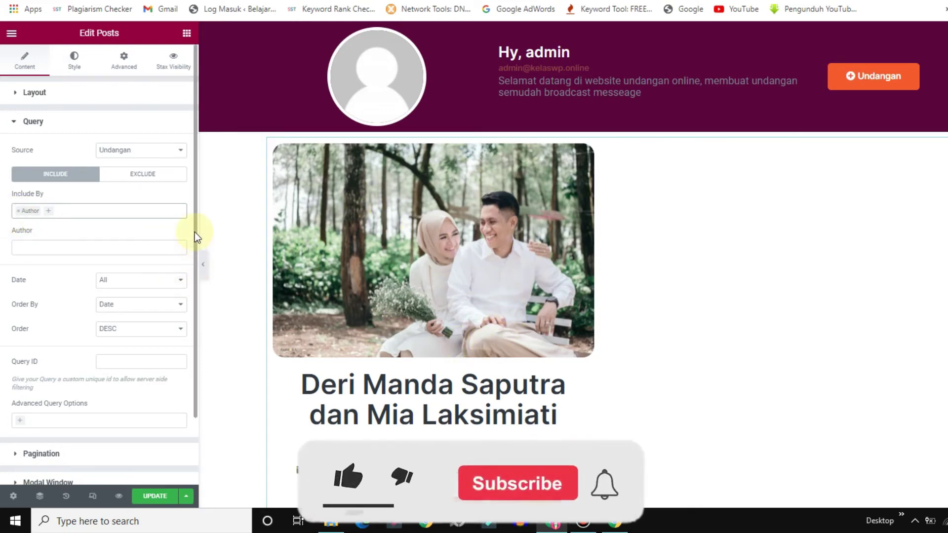
Add a Dynamic User query option set to Post Author is Current User, then save.
drag(195, 233, 195, 317)
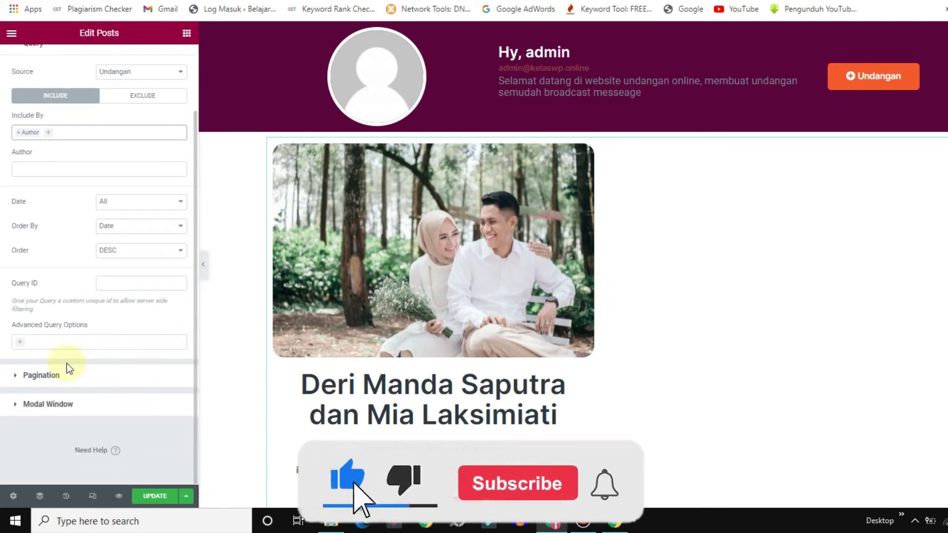
click(48, 343)
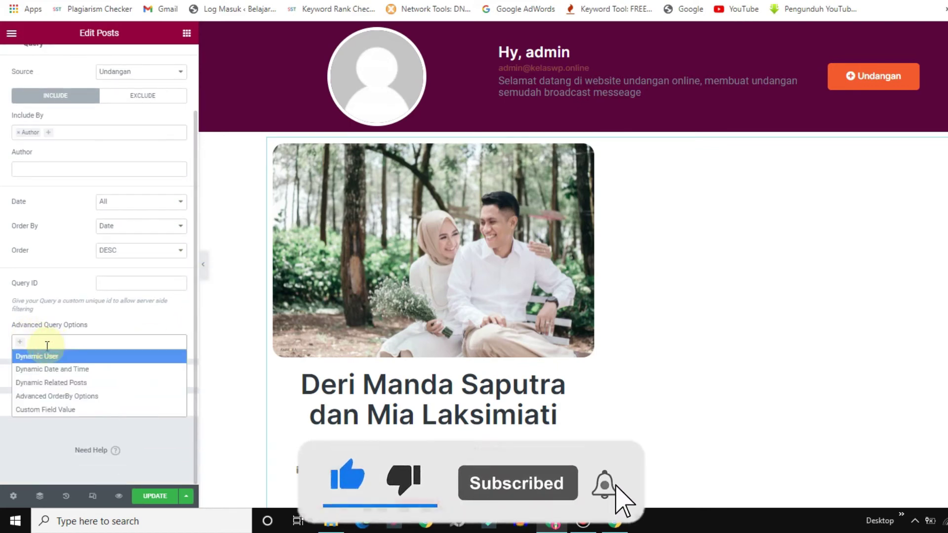
click(20, 356)
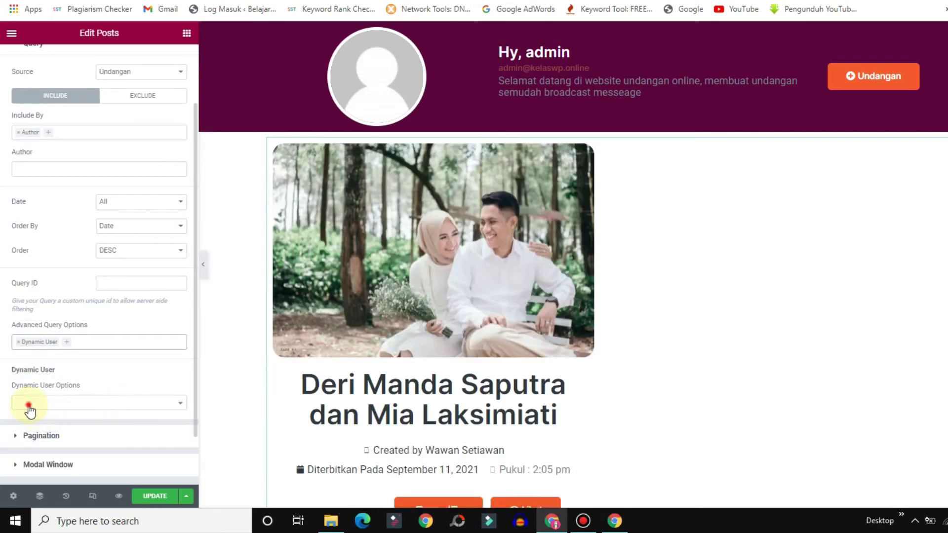
click(29, 406)
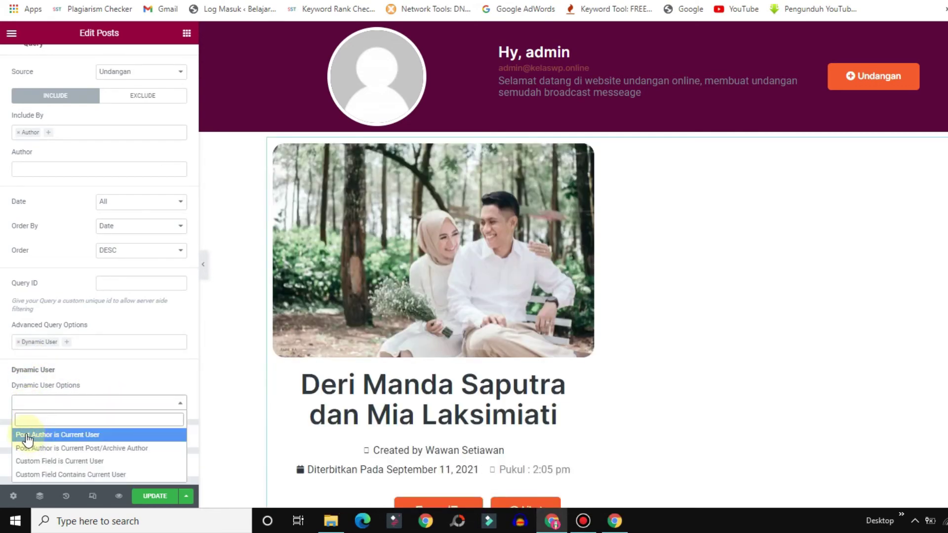
click(52, 436)
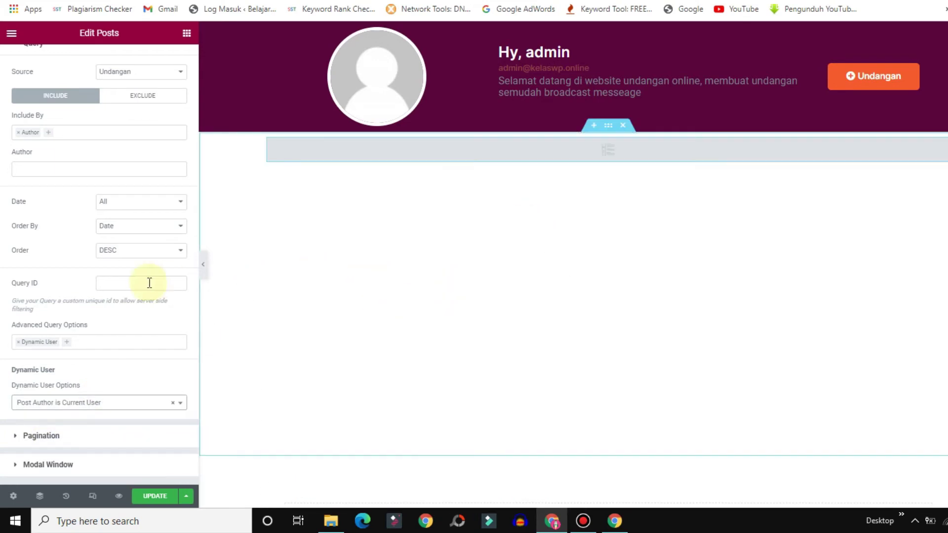
click(151, 499)
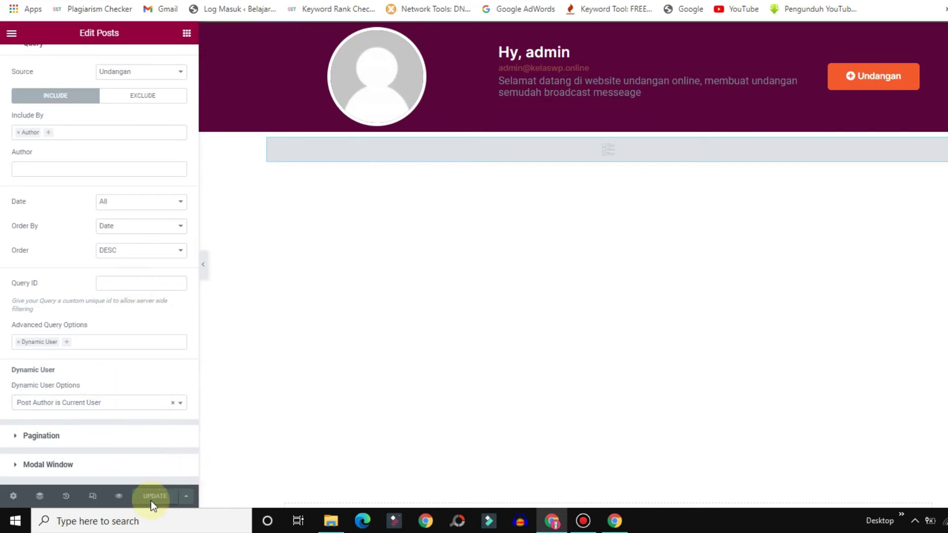
Reload the Dashboard page live and open the Undangan new-invitation form.
key(F5)
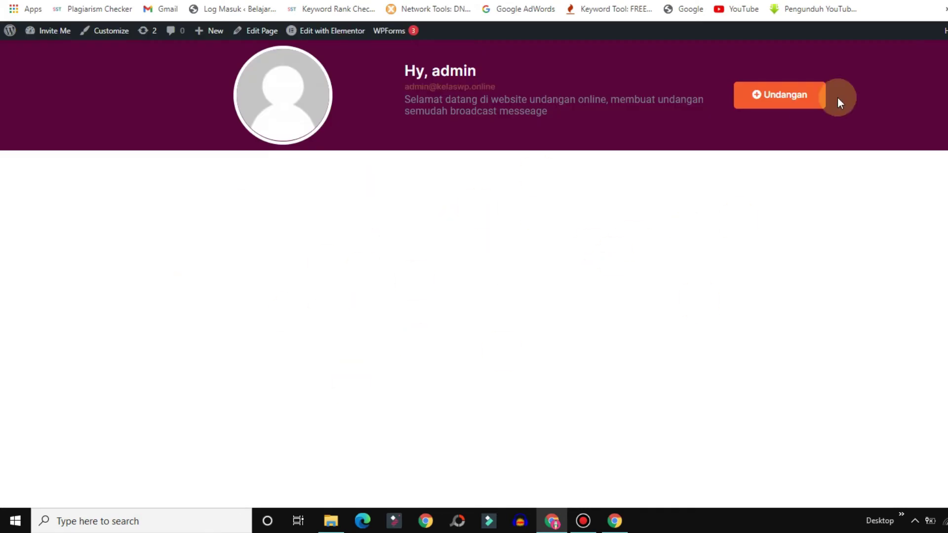
click(783, 95)
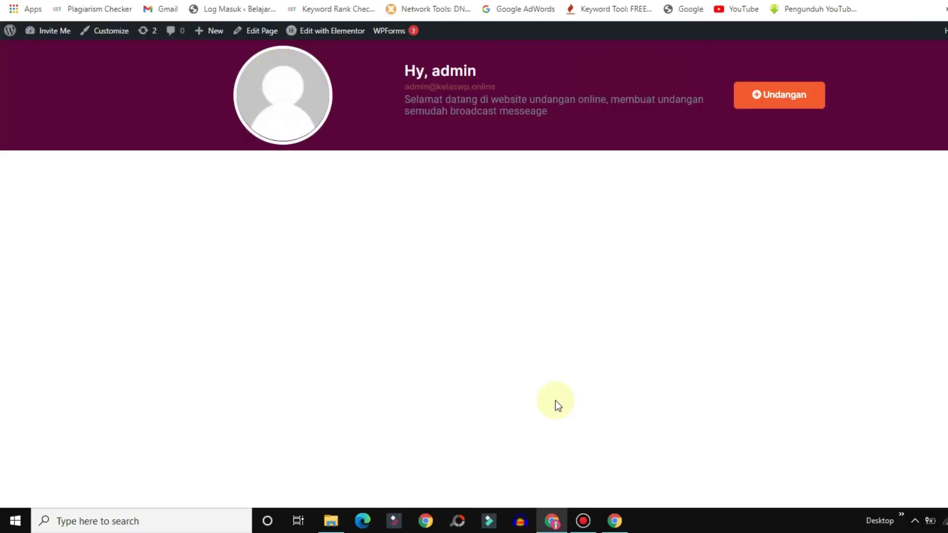
click(784, 101)
Open the new-invitation form and enter the couple's names as the invitation title.
click(772, 94)
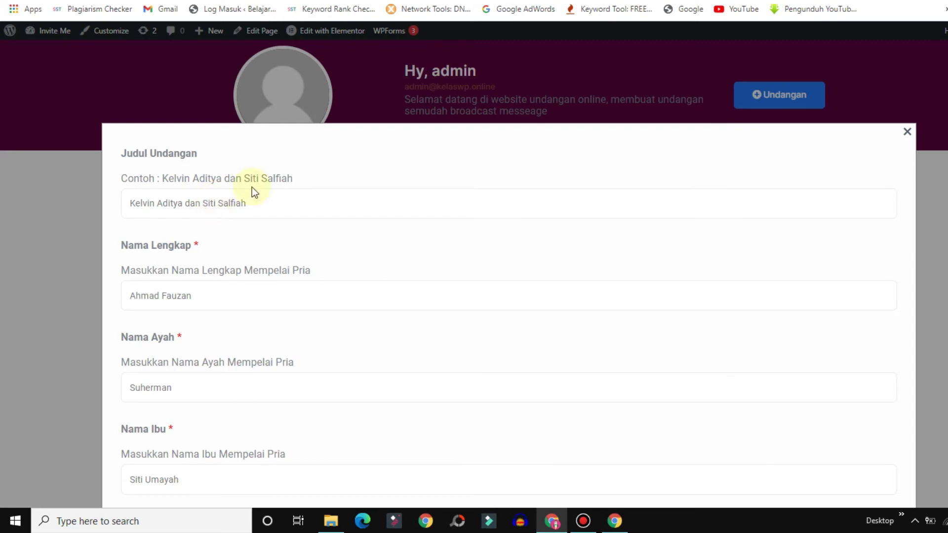
click(192, 205)
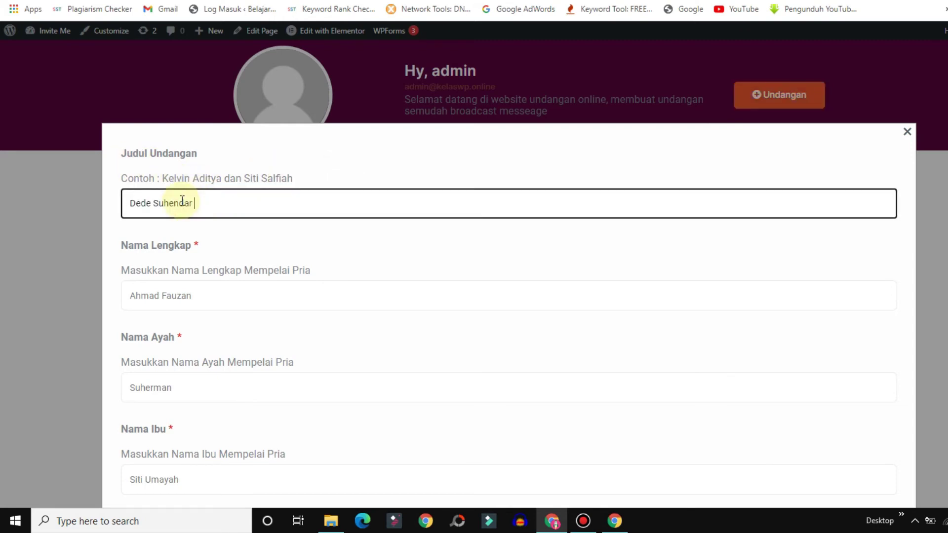
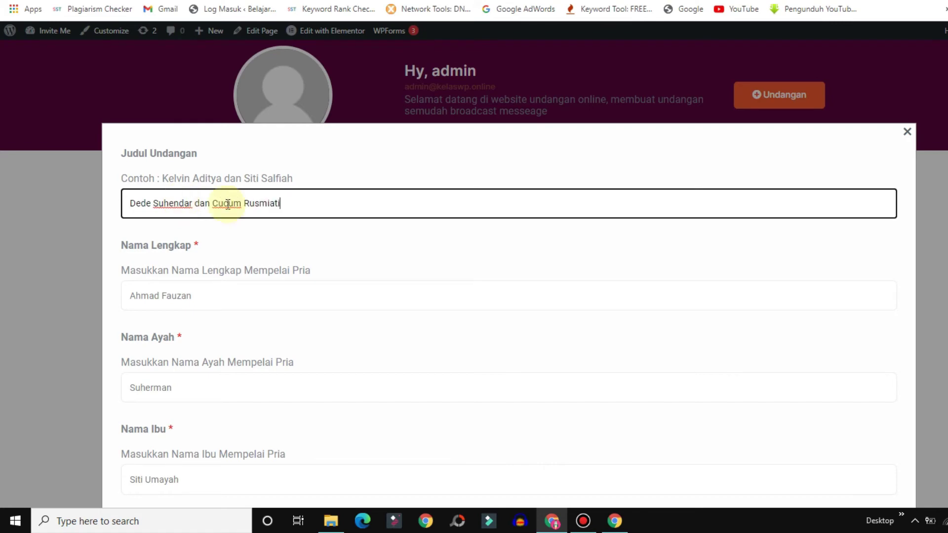
Fill in the groom's full name, his father's name (Nama Ayah) and his mother's name (Nama Ibu).
click(152, 299)
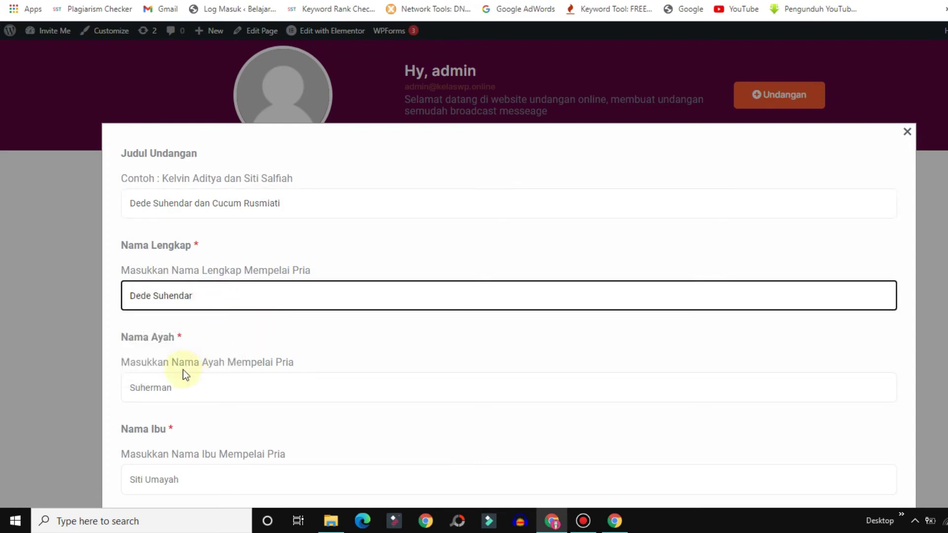
click(179, 389)
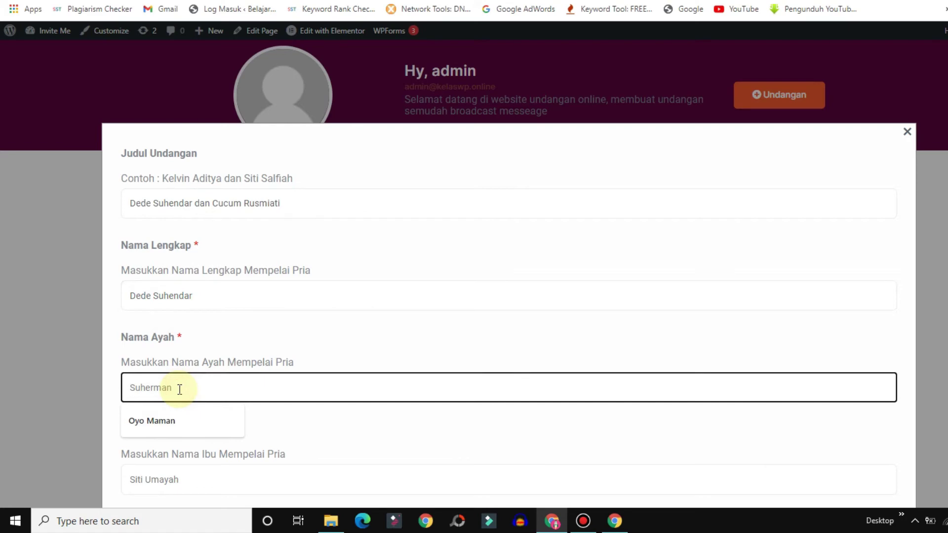
text(Suherman)
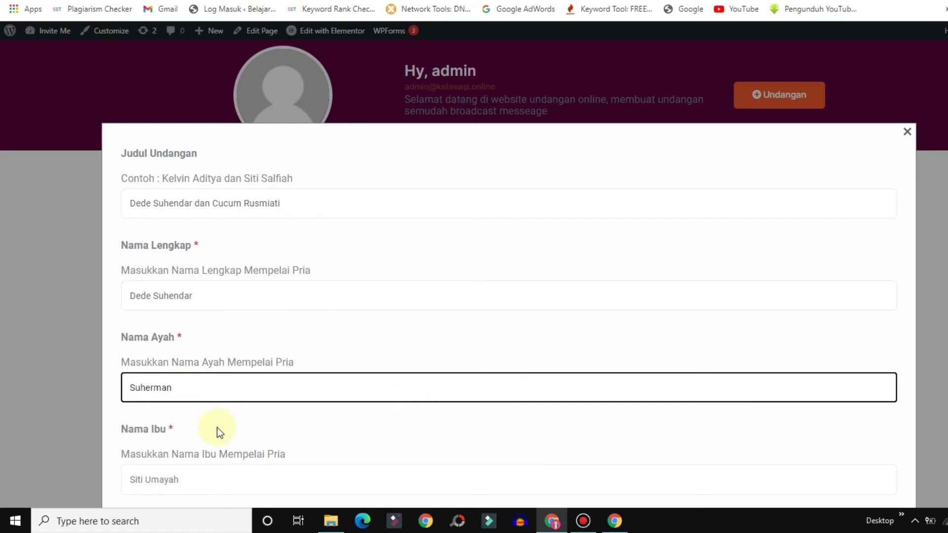
click(165, 482)
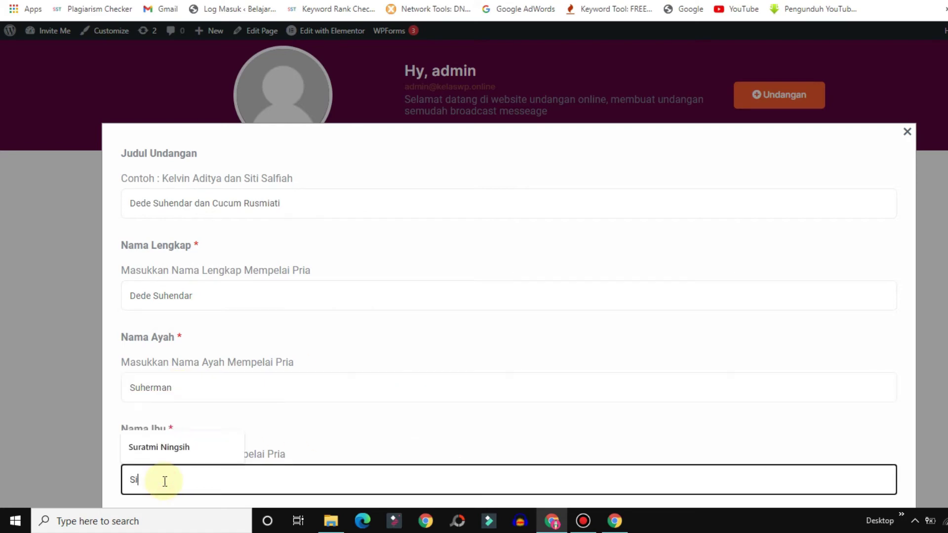
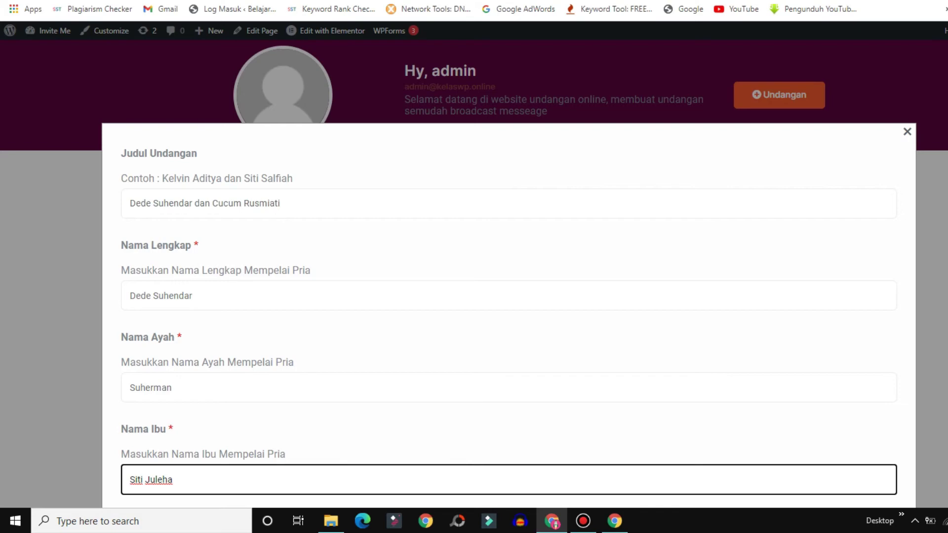
scroll(561, 168, down, 7)
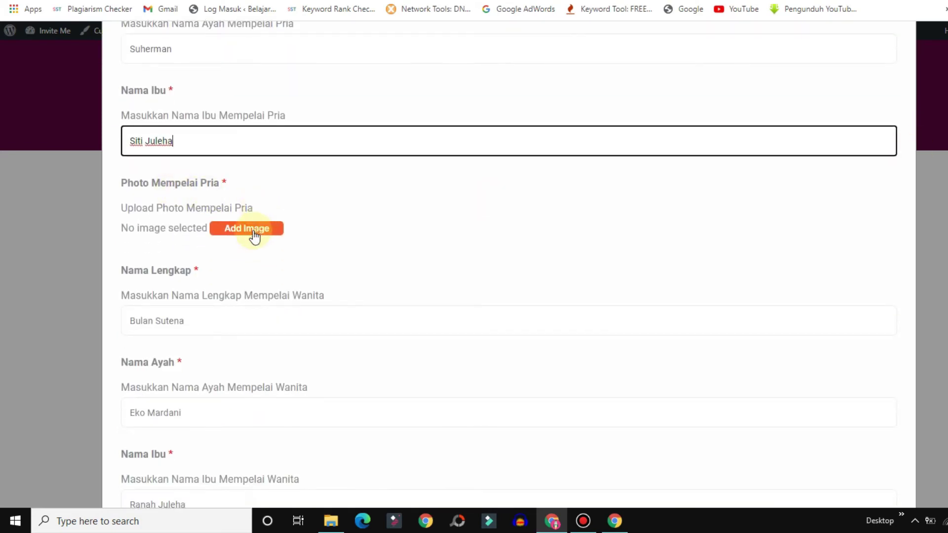
Attach mempelai pria.jpg as the groom's photo.
click(236, 233)
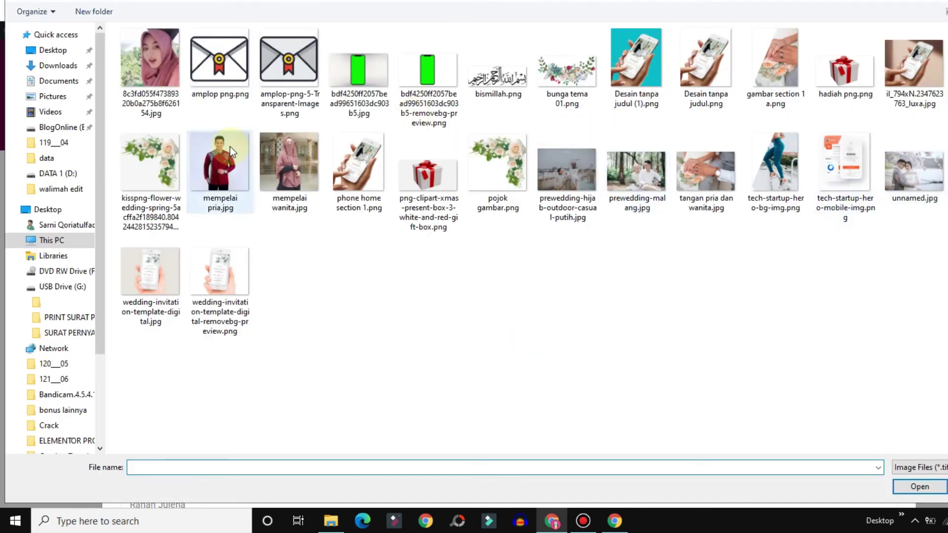
click(219, 163)
click(905, 485)
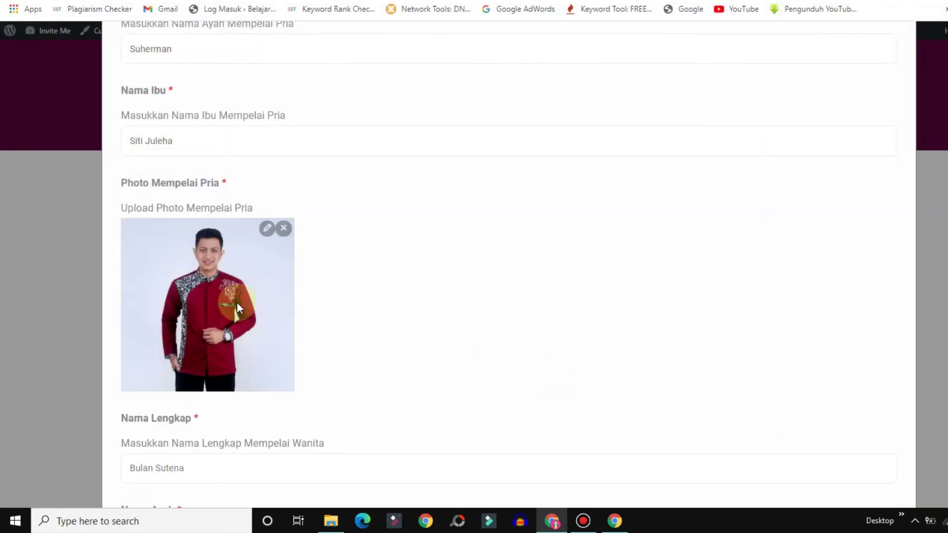
scroll(614, 197, down, 5)
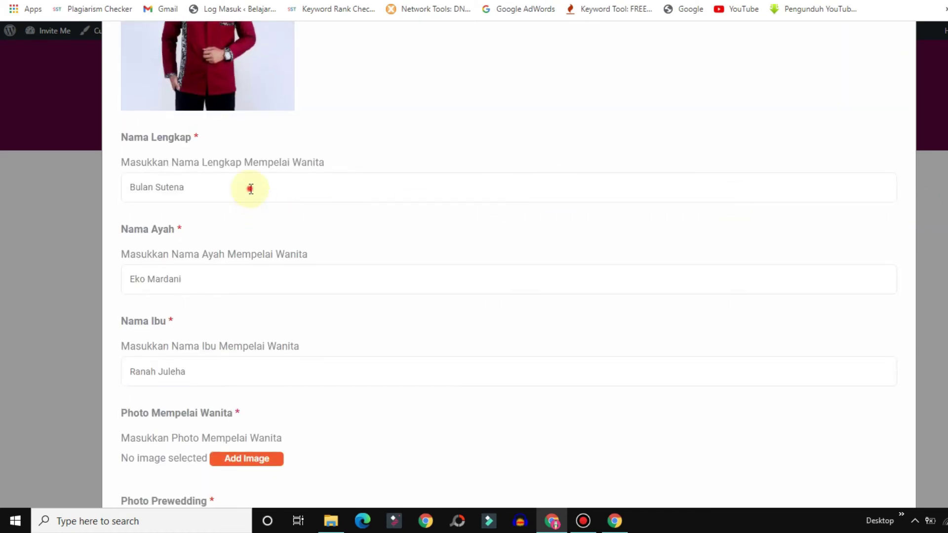
Enter the bride's full name, her father's name and her mother's name.
click(250, 188)
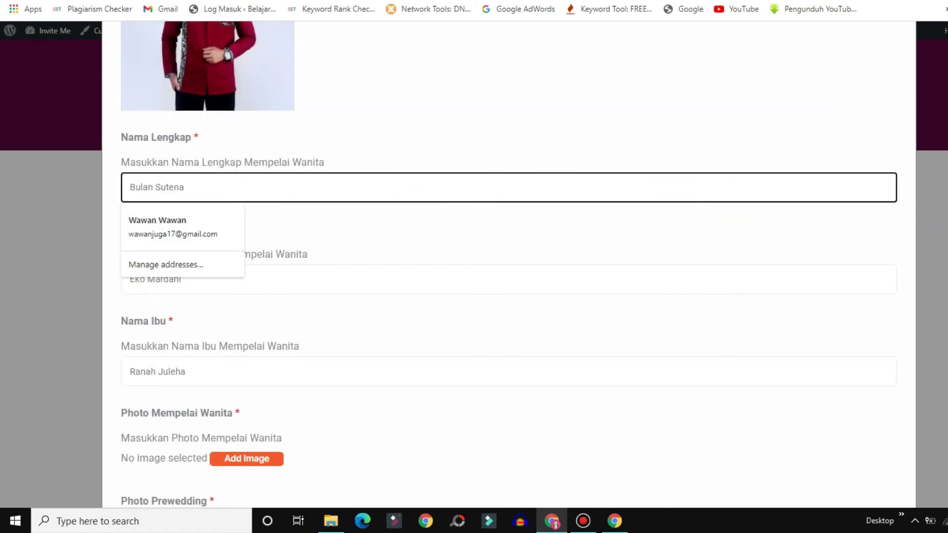
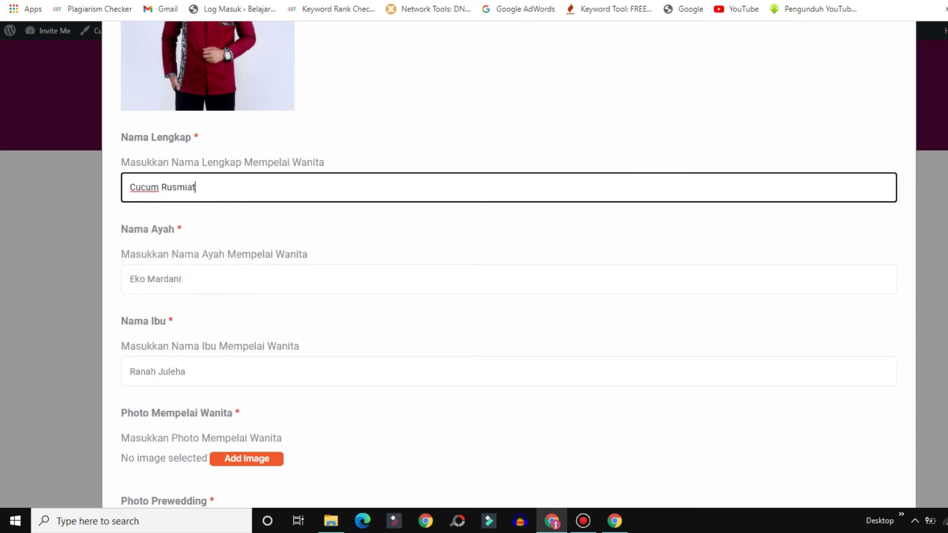
click(288, 277)
click(176, 373)
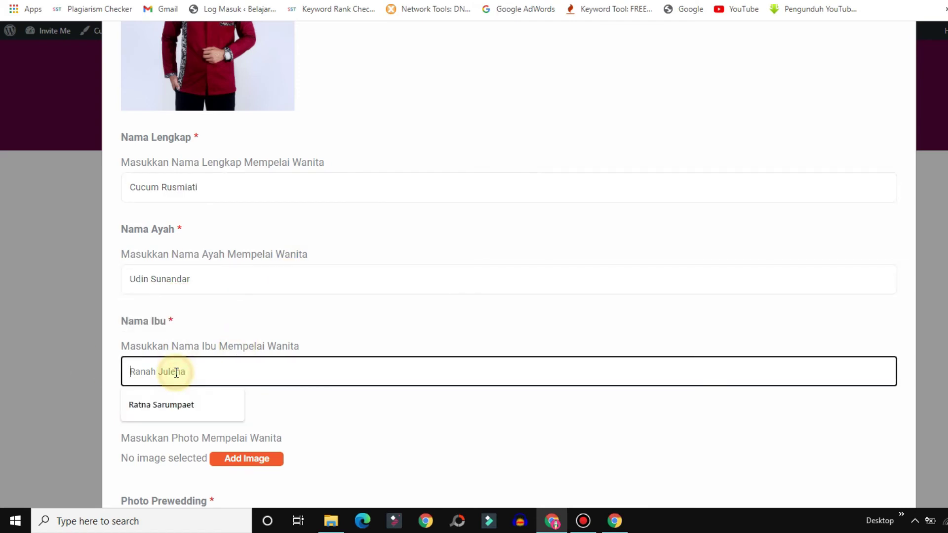
text(Umayah)
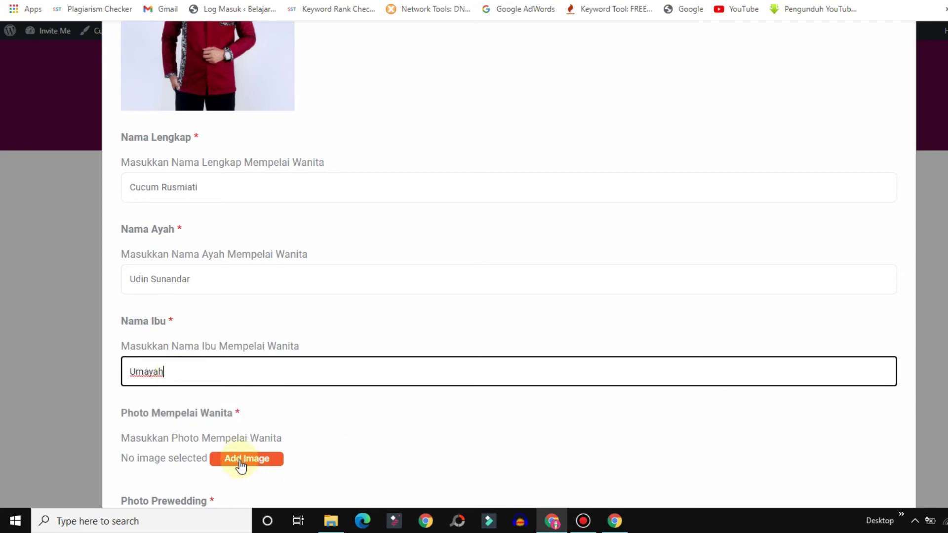
Attach mempelai wanita.jpg as the bride's photo.
click(241, 465)
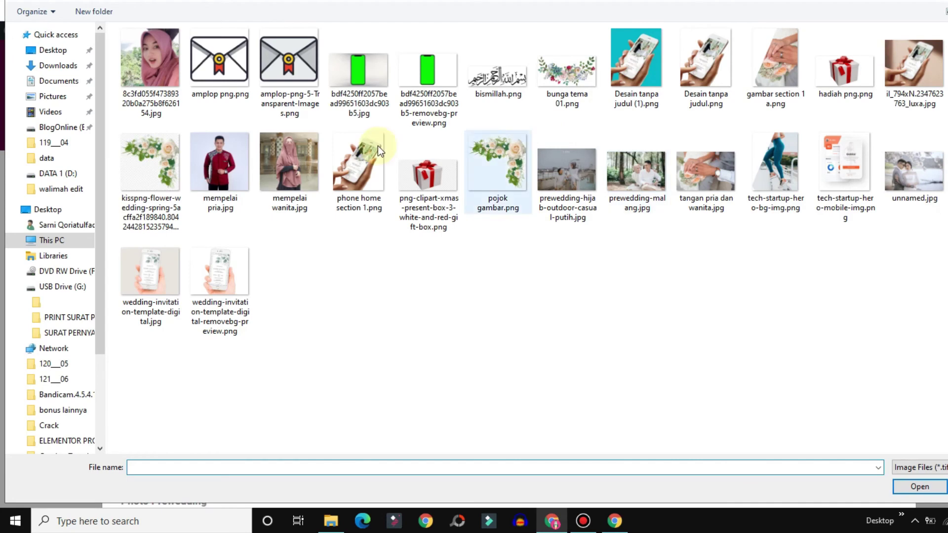
click(266, 149)
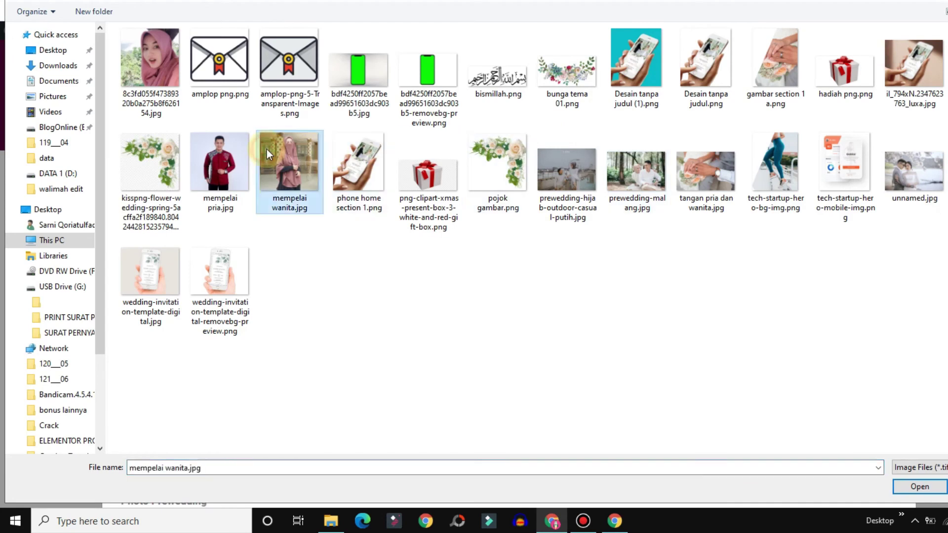
click(913, 489)
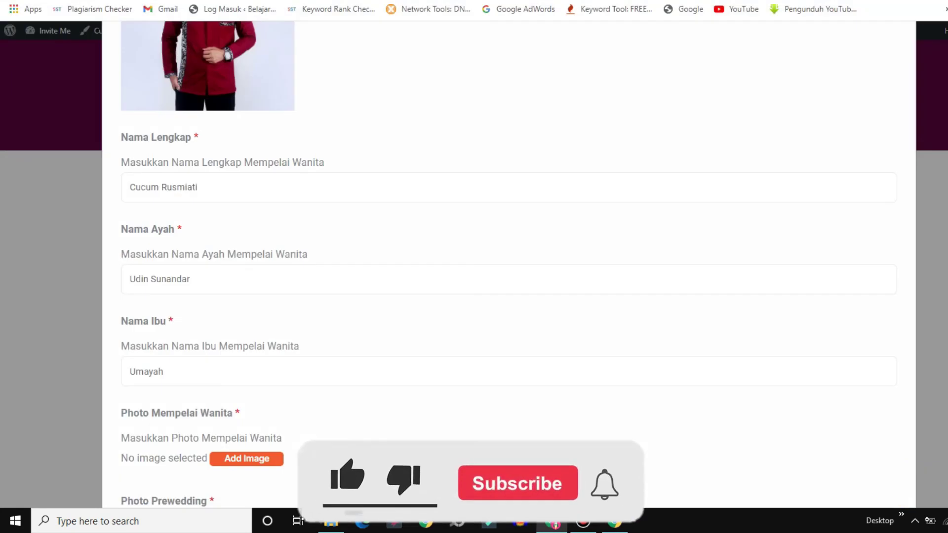
scroll(508, 272, down, 10)
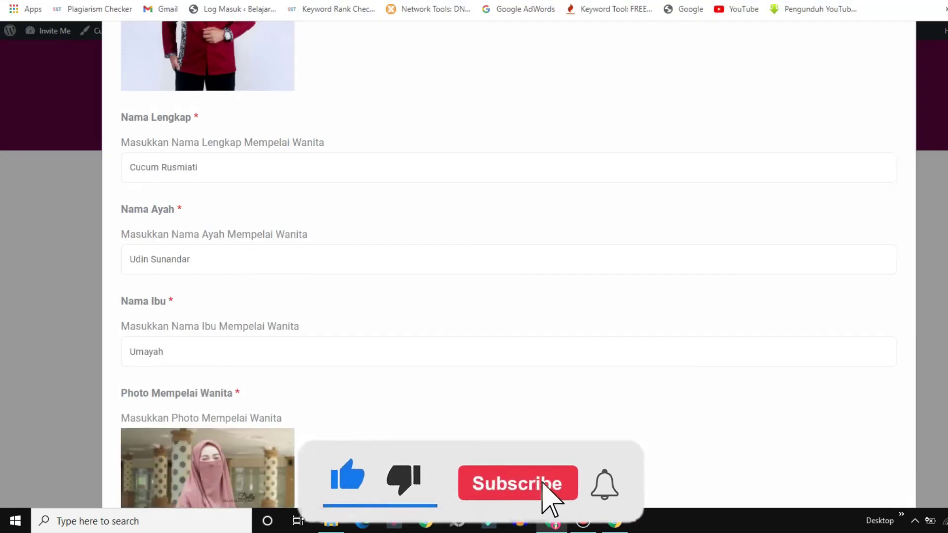
scroll(616, 197, down, 1)
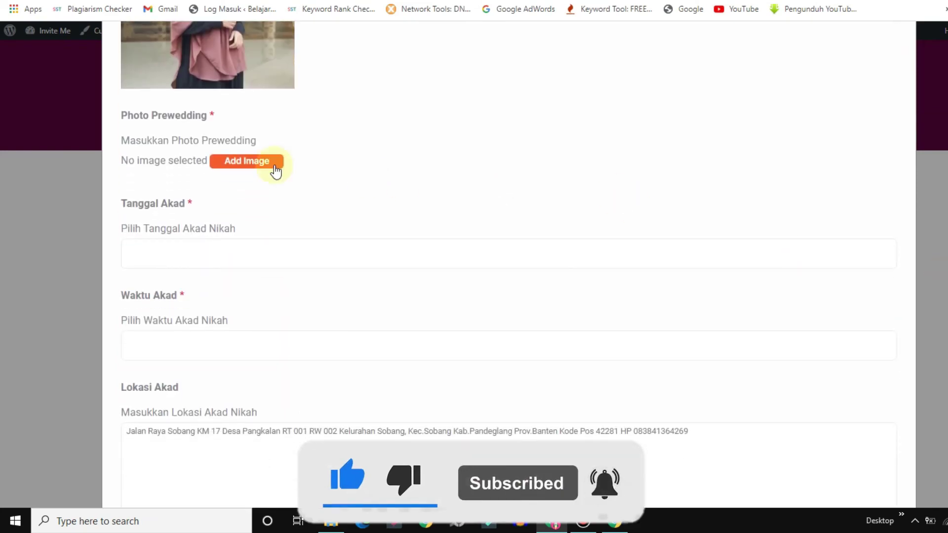
Add prewedding-malang.jpg as the image under Photo Prewedding.
click(240, 162)
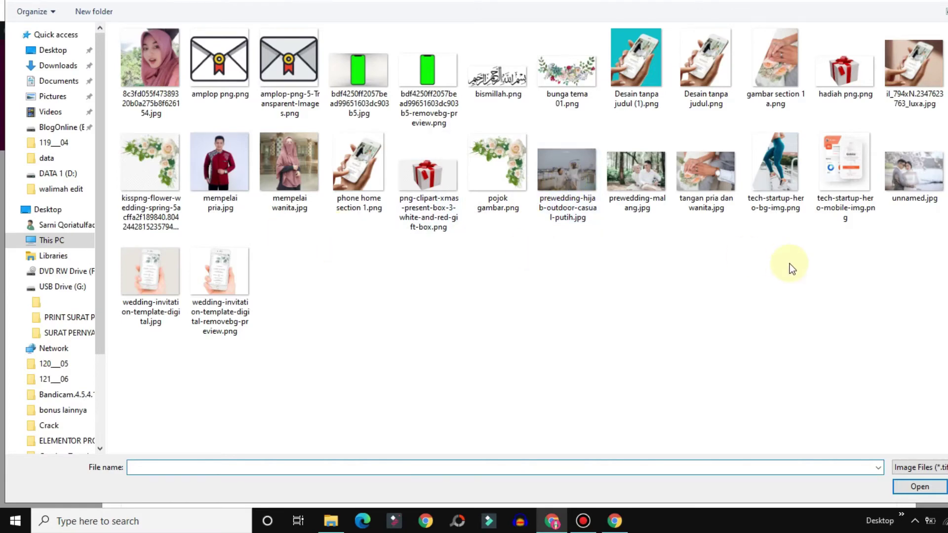
click(627, 167)
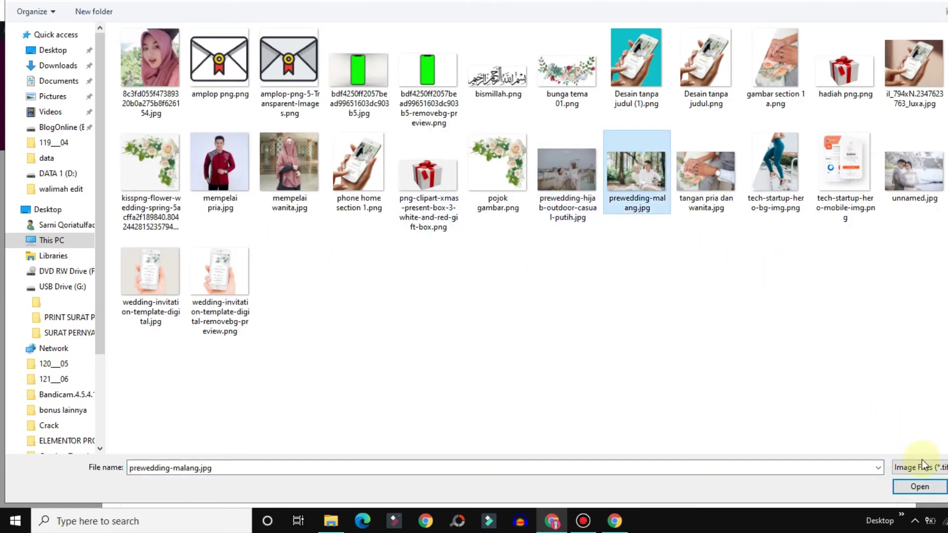
click(928, 489)
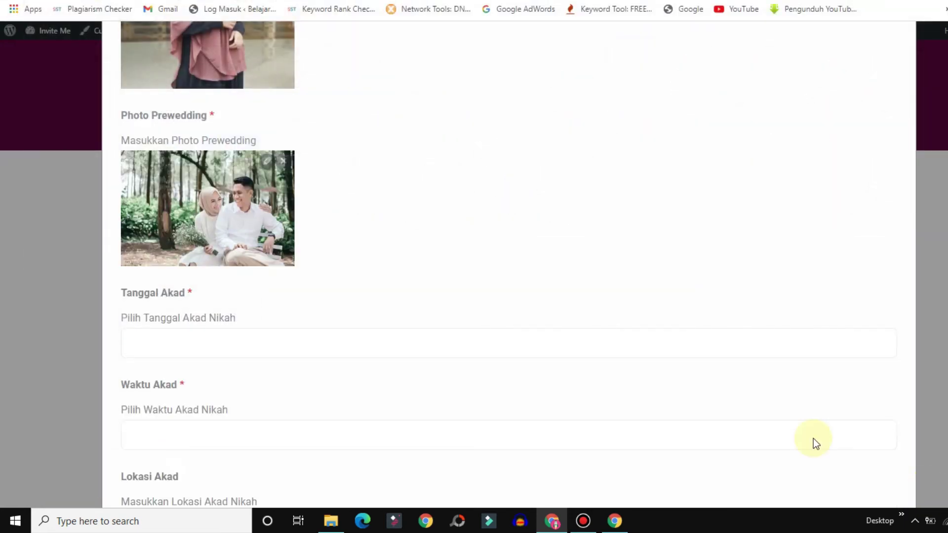
Set the akad date to September 12, 2021 and the akad time to 07:00:00.
click(158, 345)
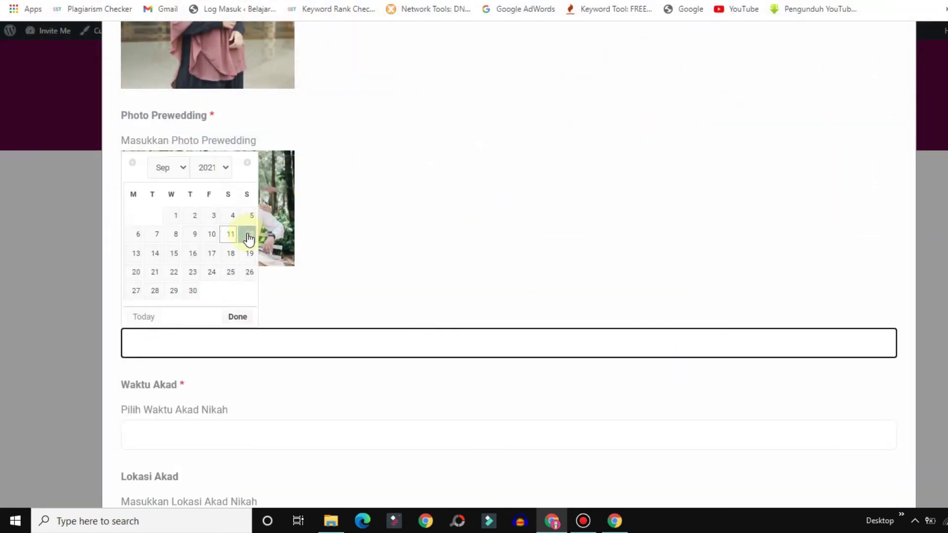
click(250, 234)
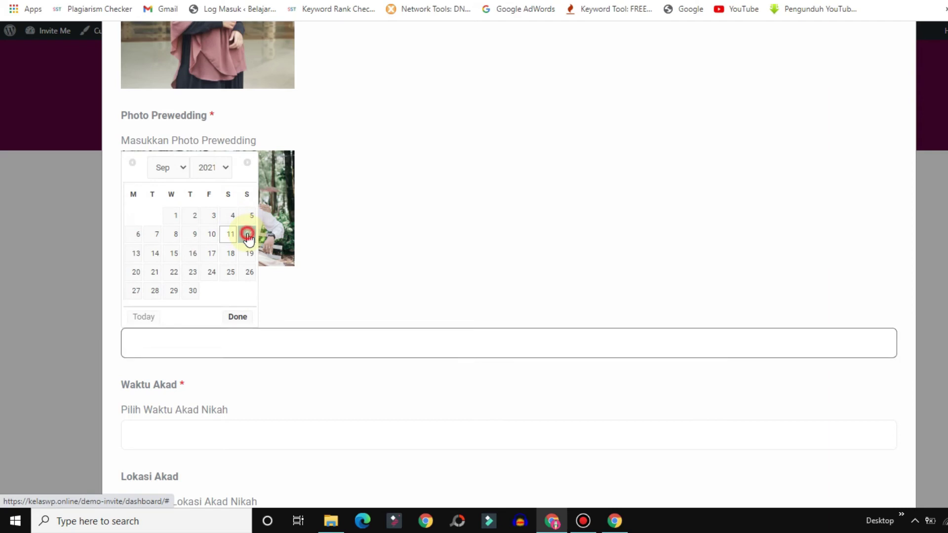
click(159, 436)
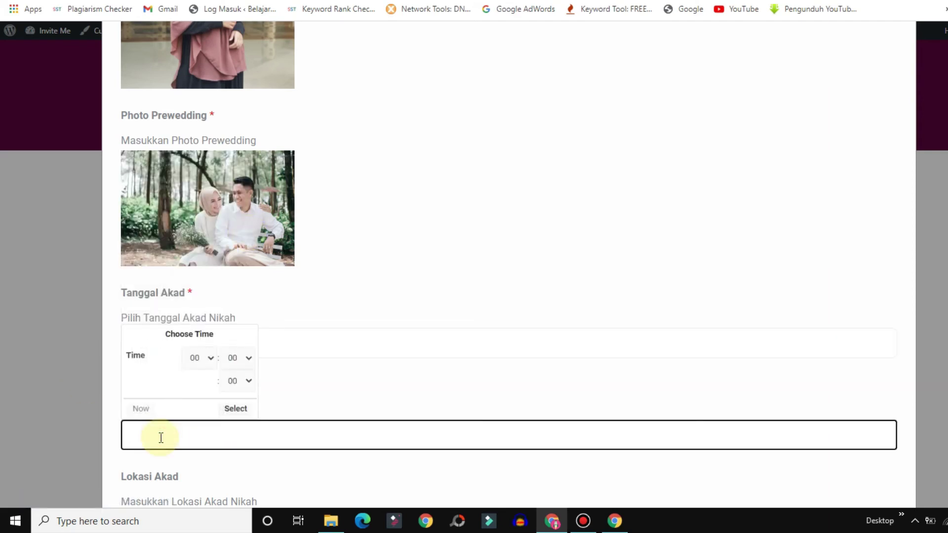
click(200, 358)
click(195, 209)
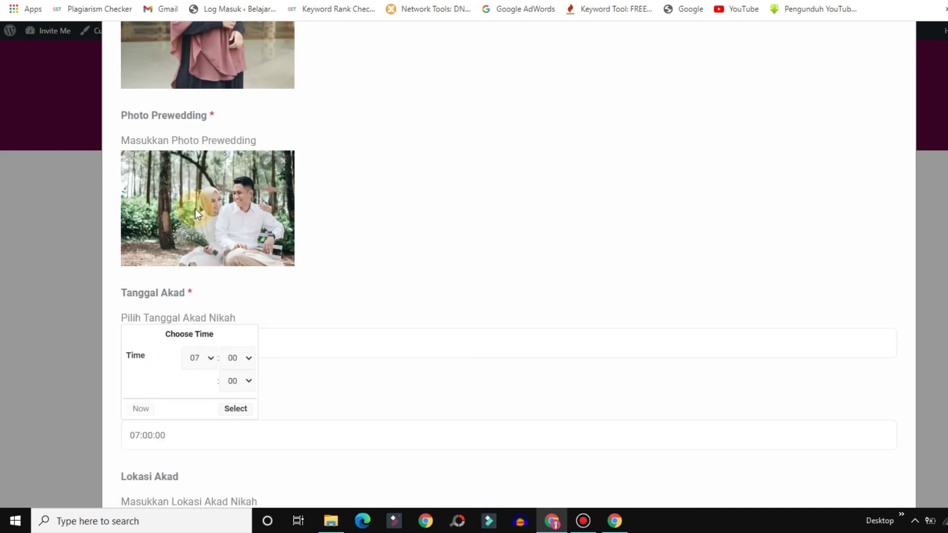
click(240, 410)
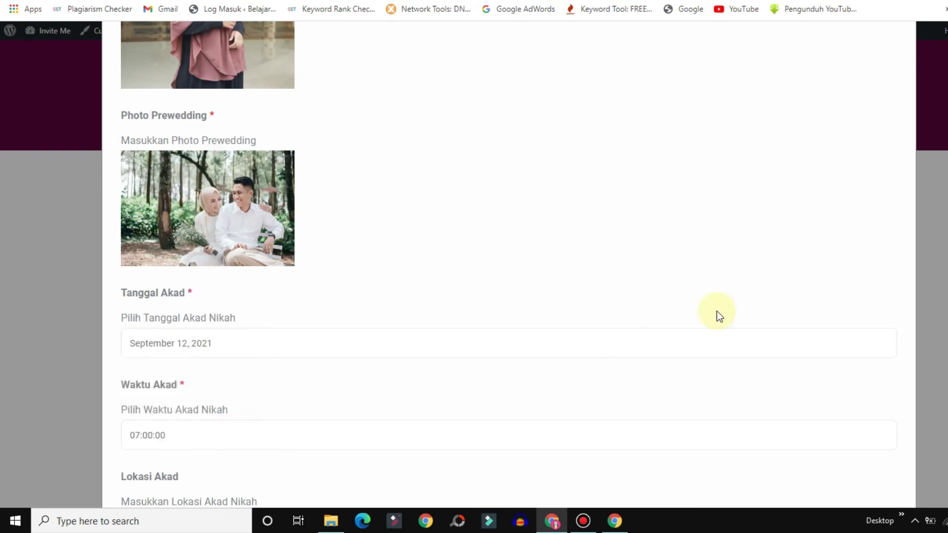
Replace the Lokasi Akad address and set the reception date to September 13, 2021.
scroll(907, 292, down, 5)
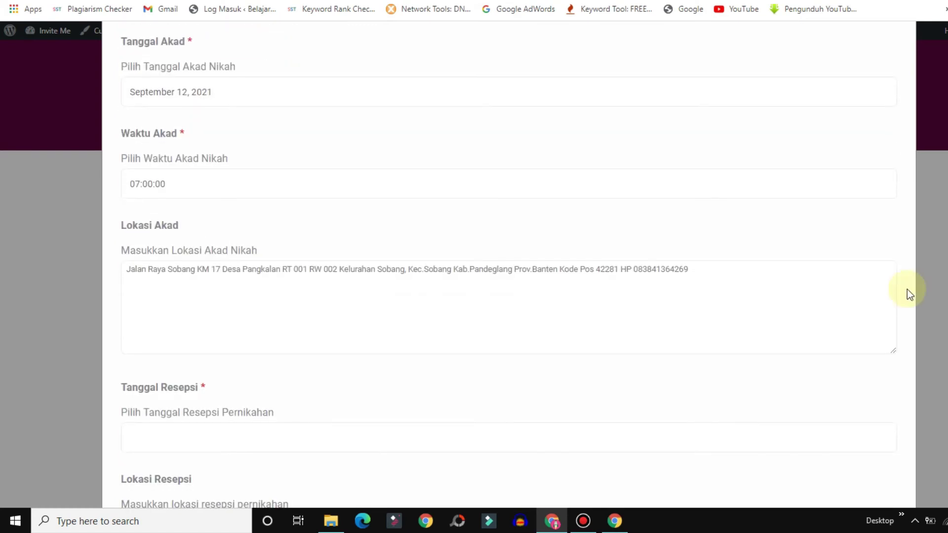
click(567, 269)
key(ctrl+a)
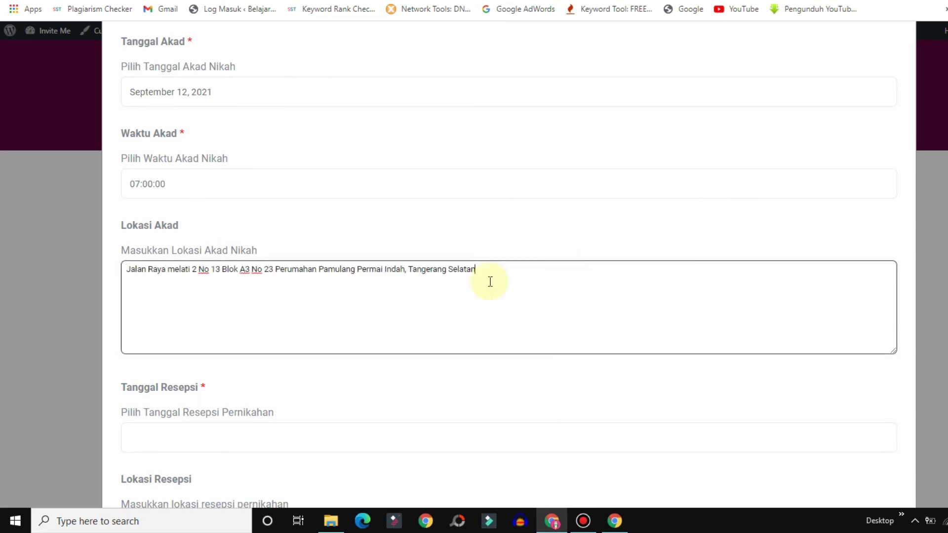
key(ctrl+a)
key(ctrl+c)
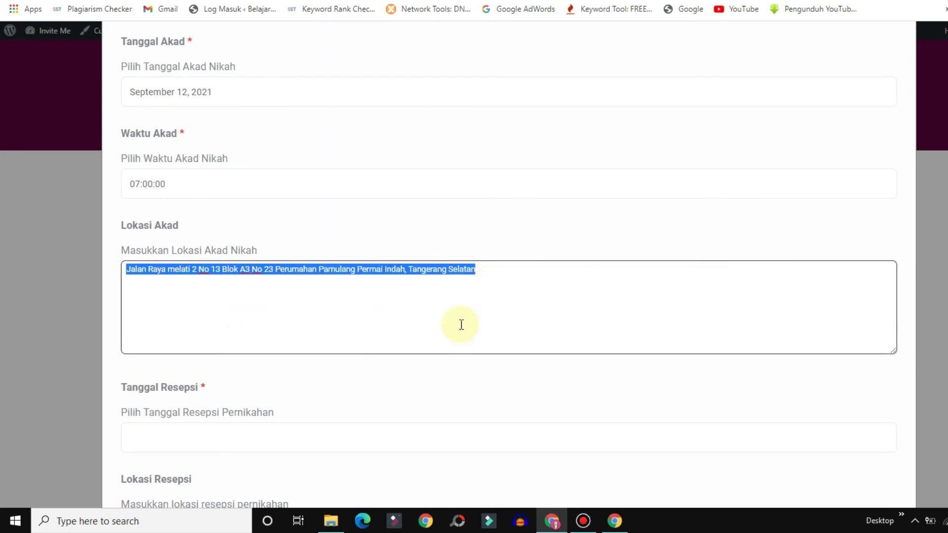
click(208, 436)
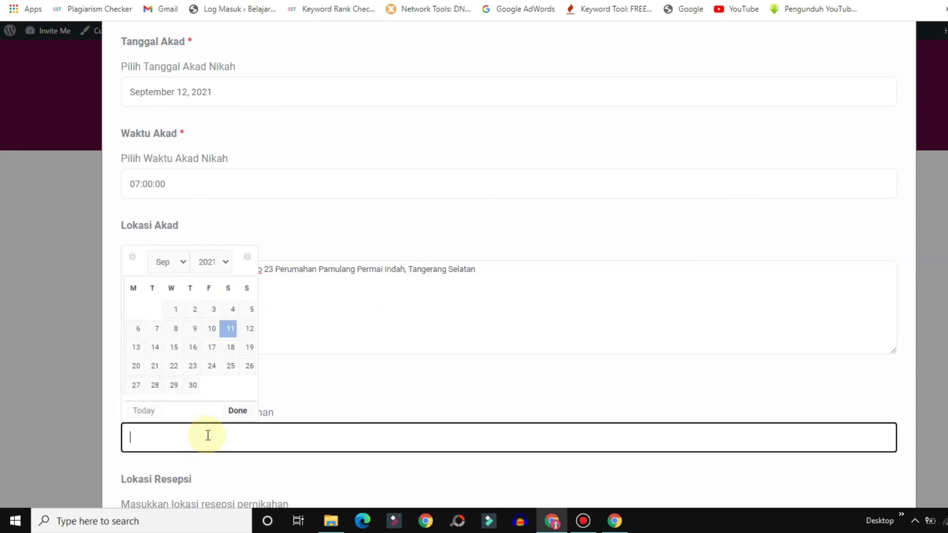
click(136, 347)
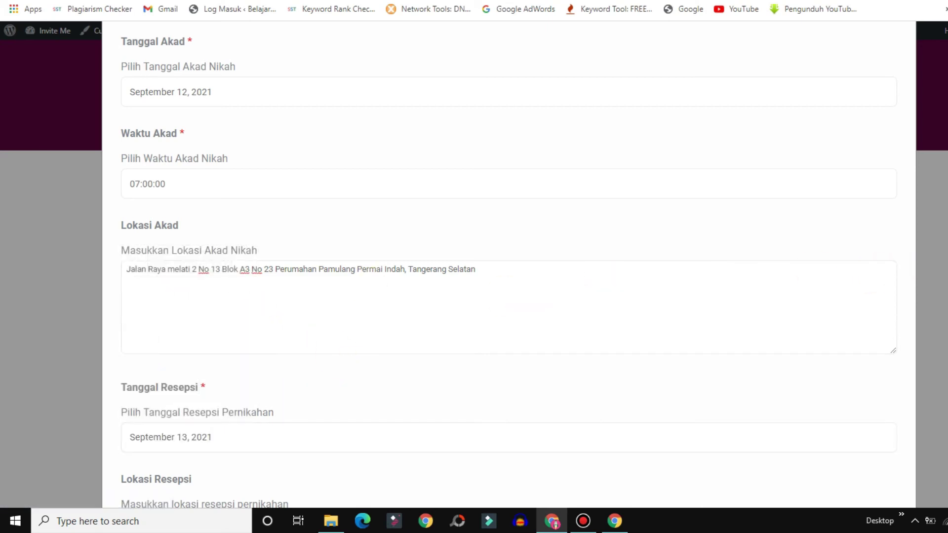
scroll(662, 380, down, 5)
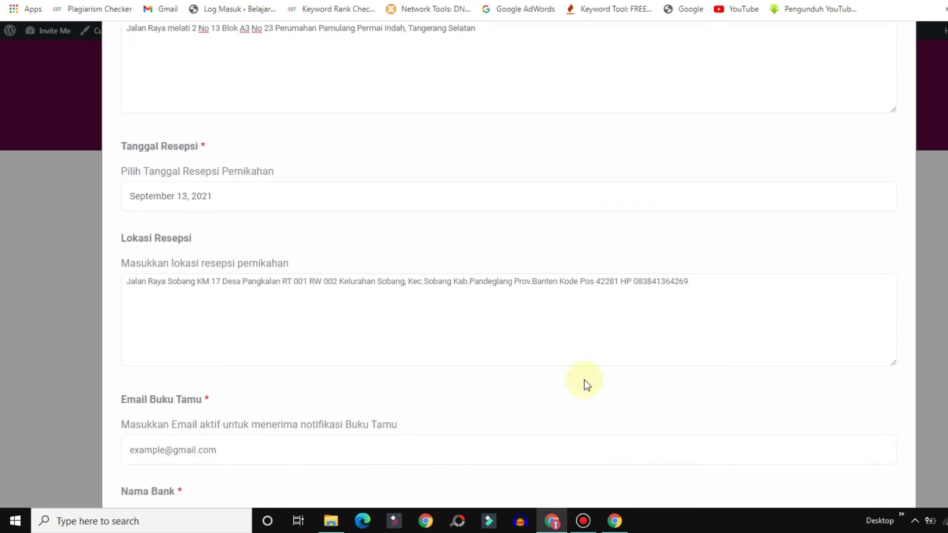
Paste the reception location address and fill the guest-book email from the autofill suggestion.
click(407, 292)
key(ctrl+v)
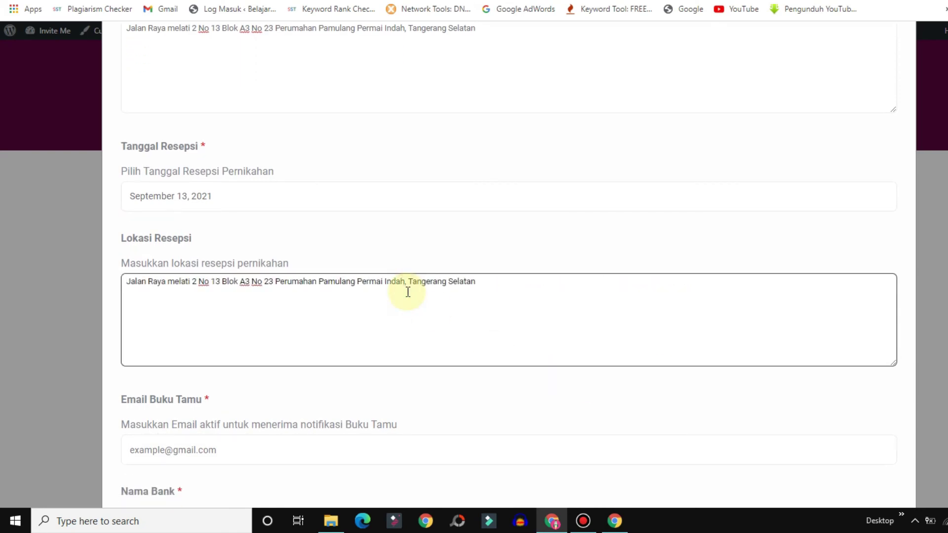
click(182, 454)
text(example@gmail.com)
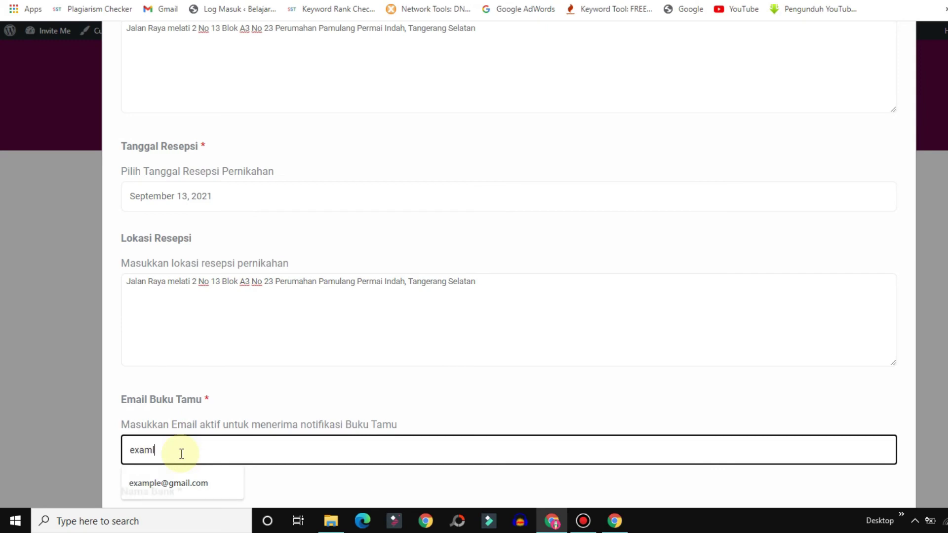
click(179, 480)
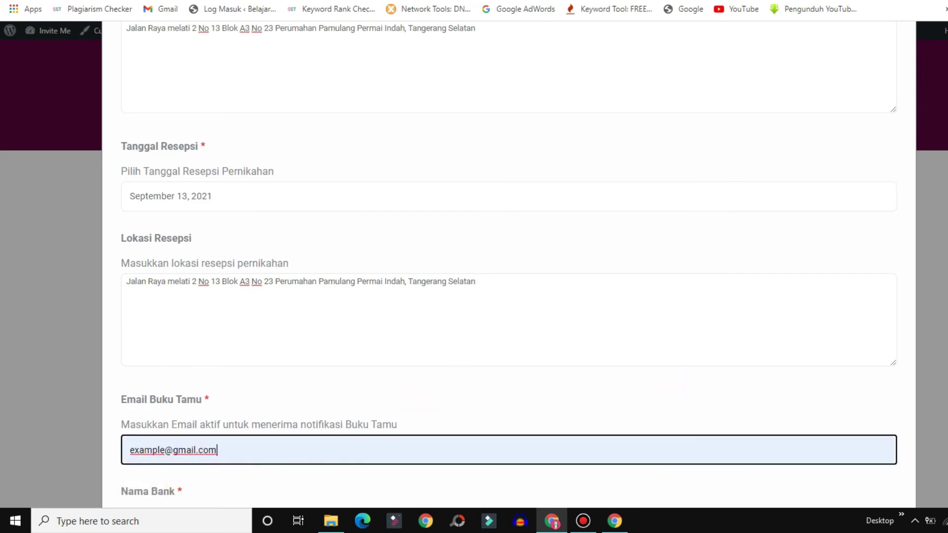
scroll(606, 351, down, 5)
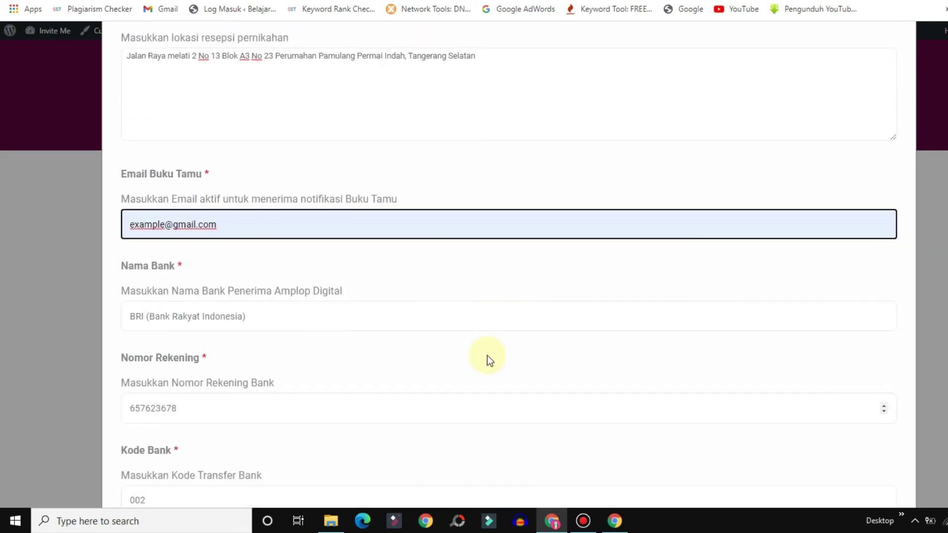
Enter bank name BCA, the bank account number and bank code 009.
click(282, 323)
text(BCA)
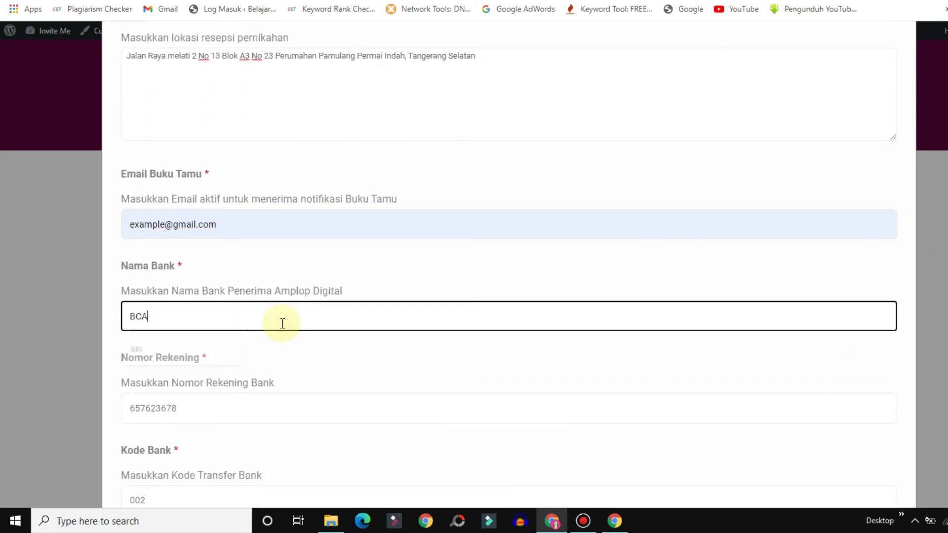
click(198, 406)
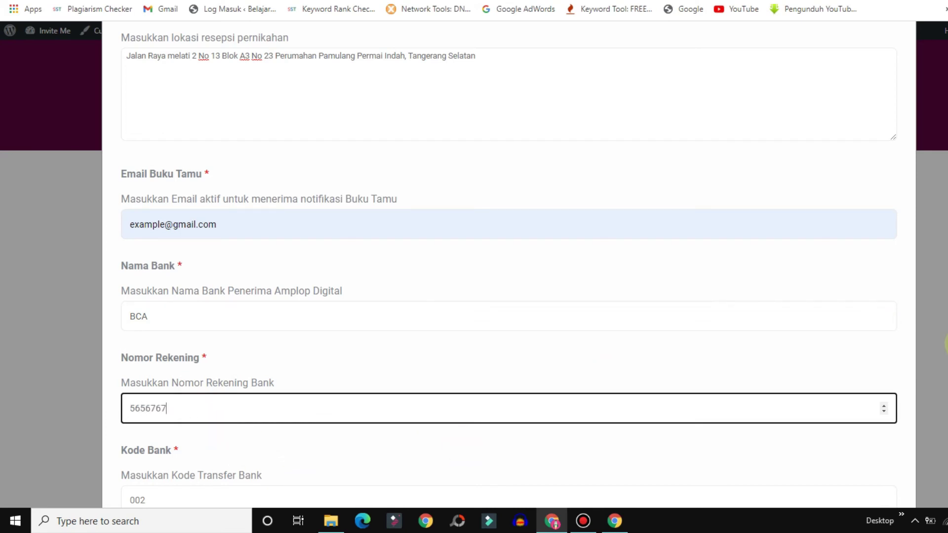
scroll(485, 262, down, 5)
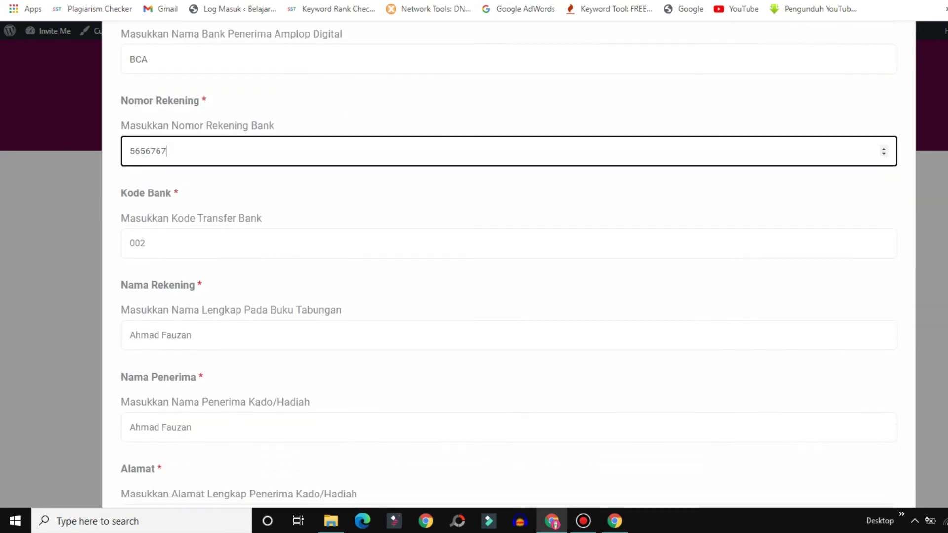
click(364, 232)
text(009)
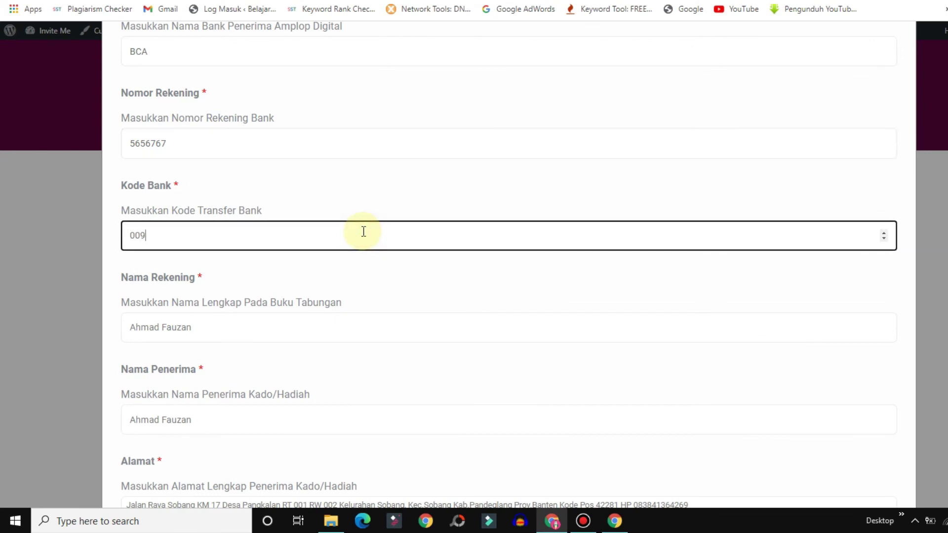
Enter the account holder's name and reuse it as the gift recipient's name (Nama Penerima).
click(183, 328)
key(ctrl+shift+Left)
key(ctrl+shift+Left)
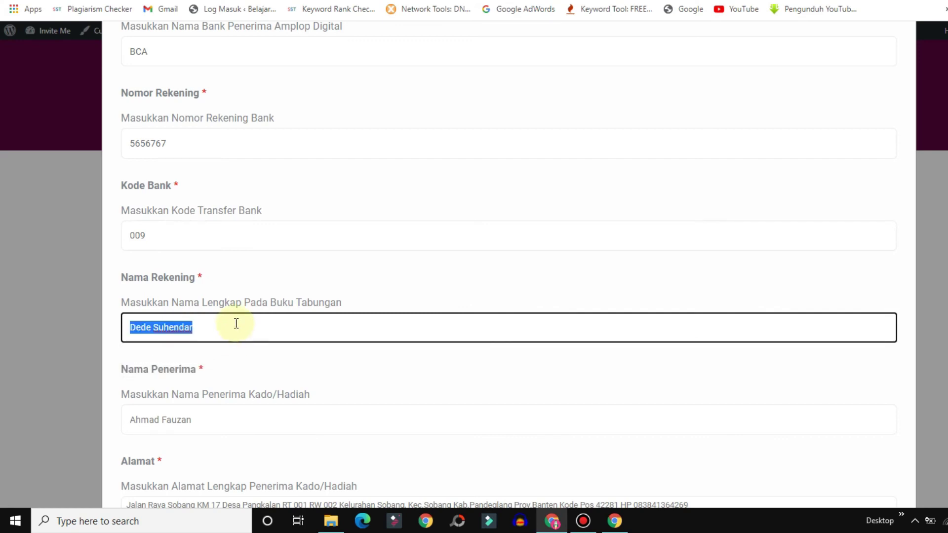
key(ctrl+c)
triple_click(176, 419)
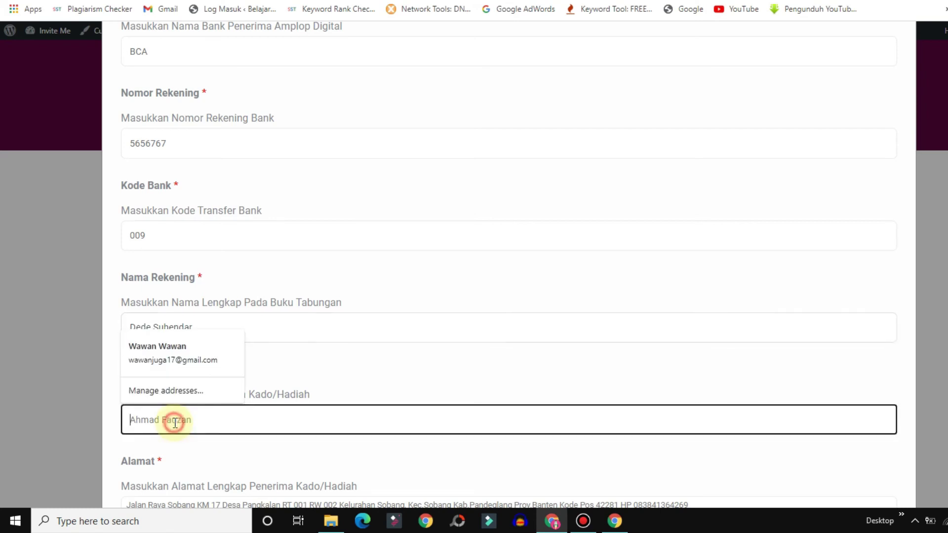
key(ctrl+v)
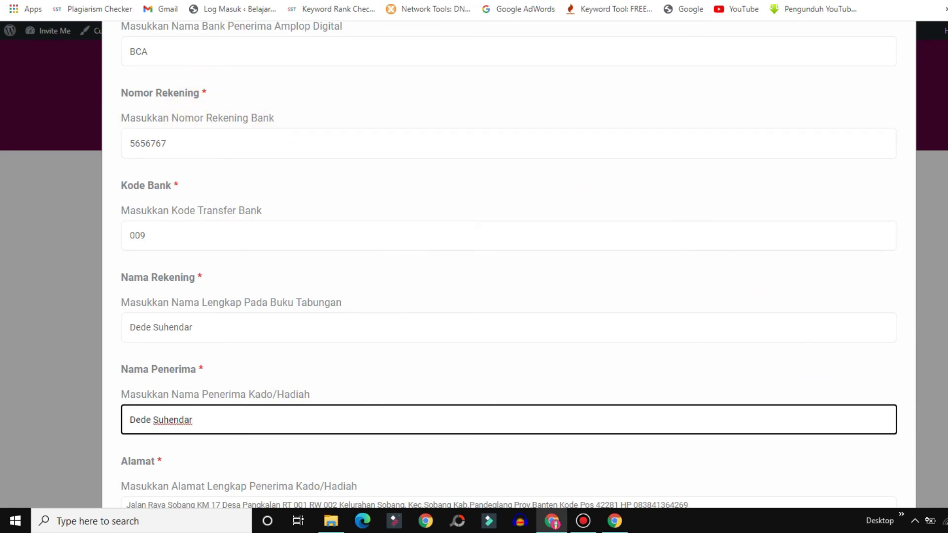
scroll(895, 402, down, 3)
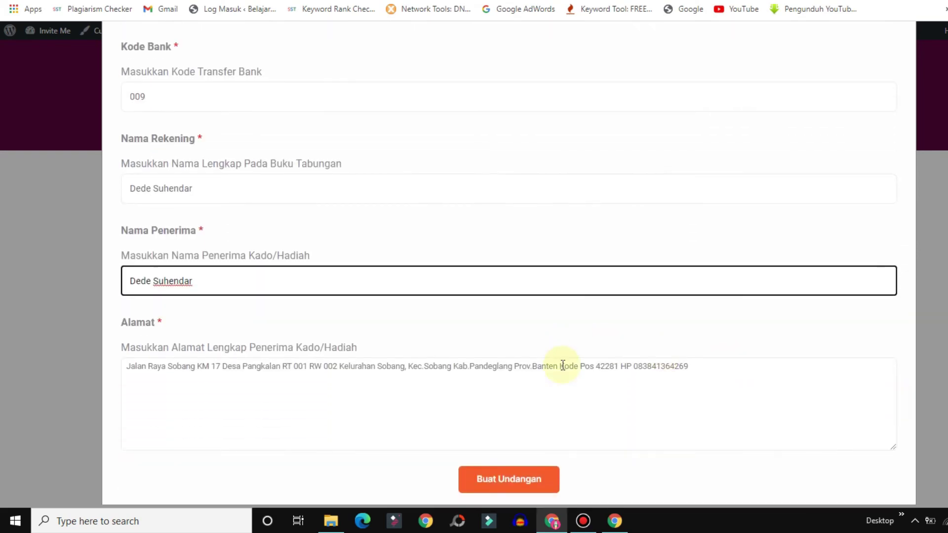
Copy the Lokasi Resepsi address into the gift recipient's Alamat field and submit with Buat Undangan.
scroll(562, 366, up, 9)
scroll(508, 268, up, 3)
click(553, 228)
key(ctrl+a)
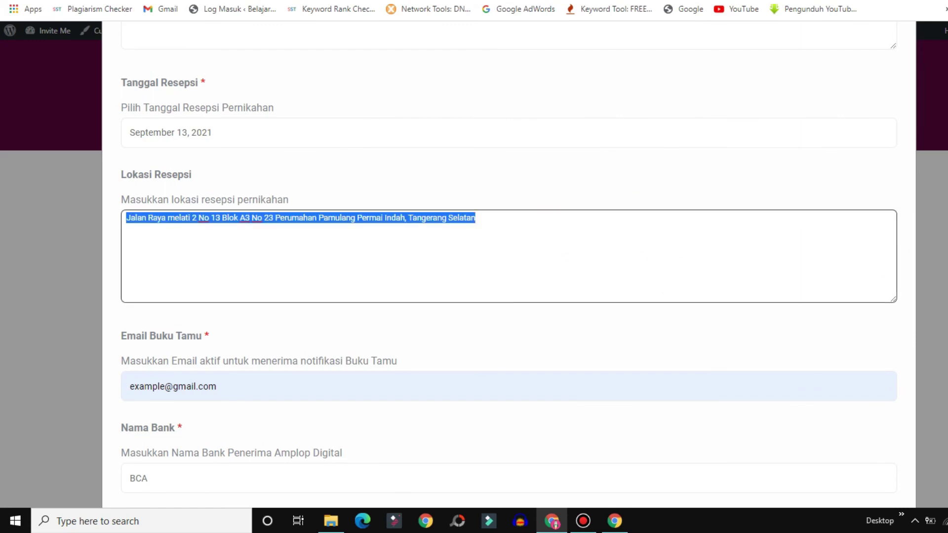
key(ctrl+c)
scroll(552, 229, down, 9)
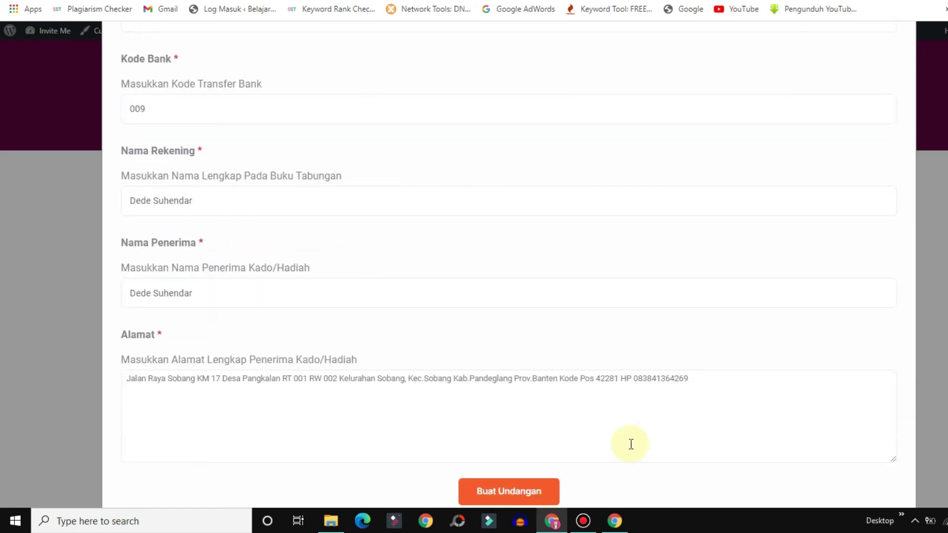
click(546, 409)
key(ctrl+a)
key(ctrl+v)
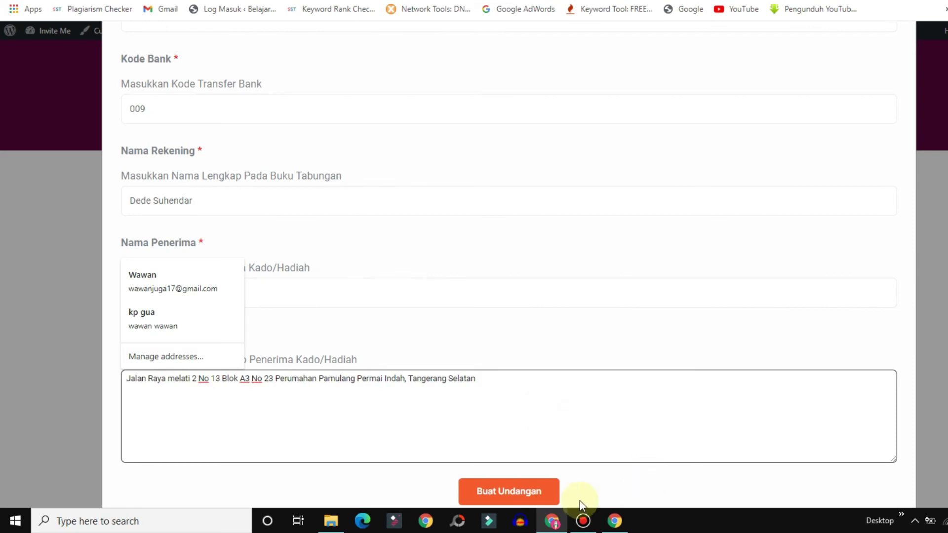
click(495, 490)
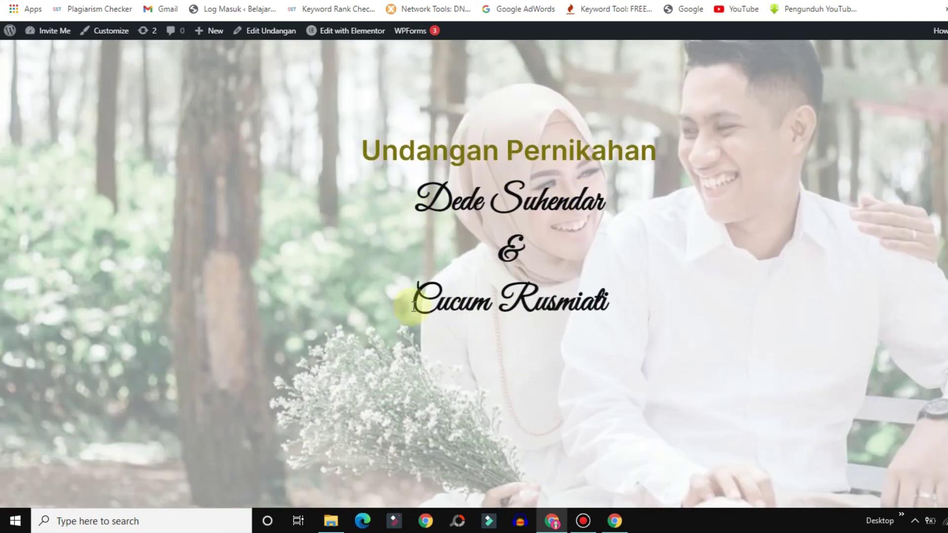
Scroll the new invitation page down to the Bismillah section and back to the hero heading.
scroll(897, 118, down, 4)
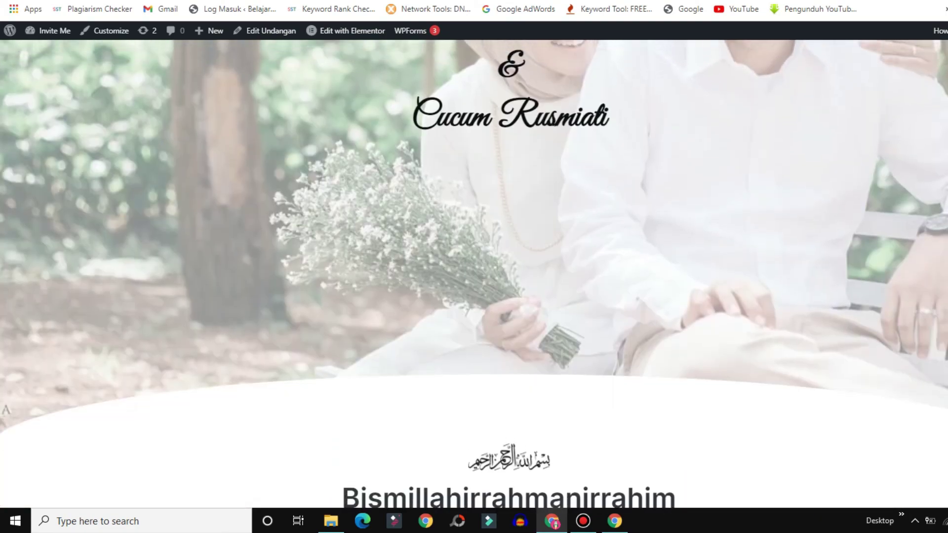
scroll(897, 118, up, 5)
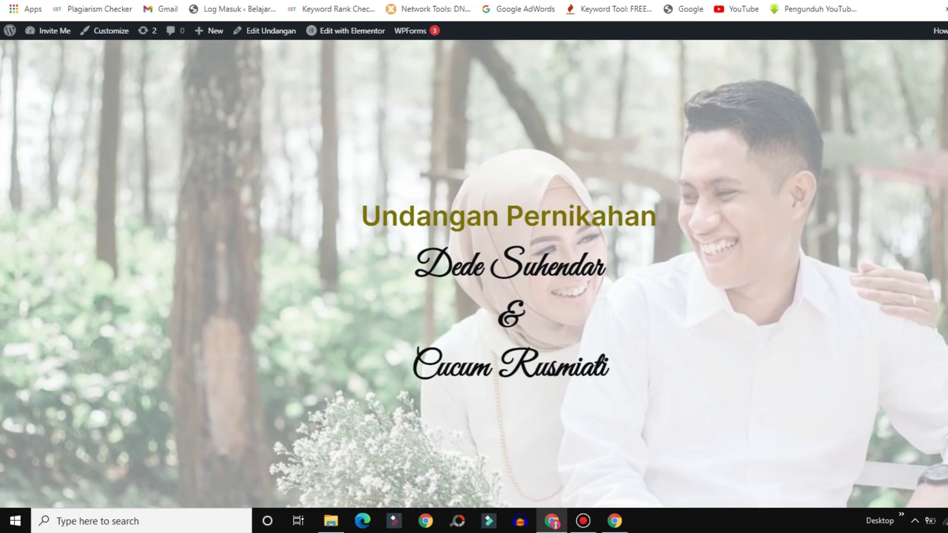
scroll(474, 271, down, 8)
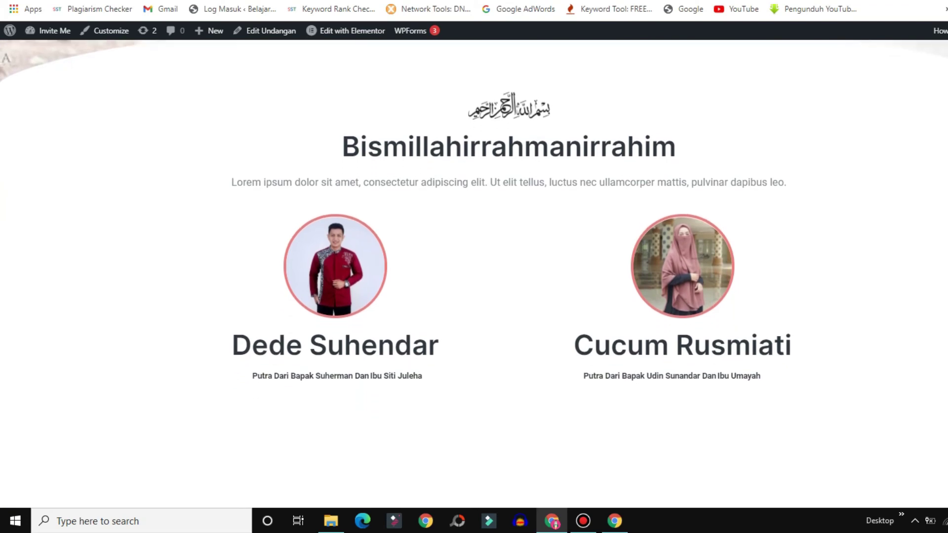
drag(306, 349, 500, 355)
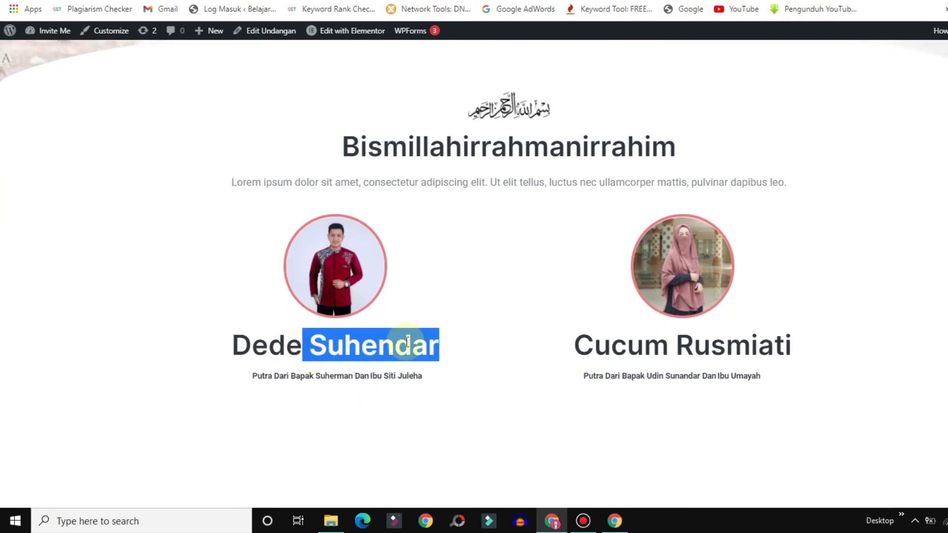
drag(254, 353, 826, 347)
click(826, 348)
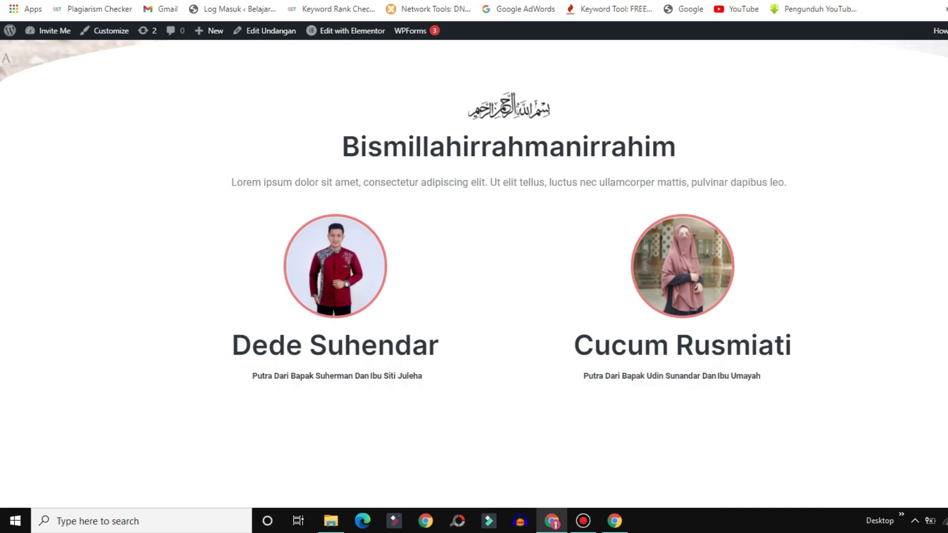
scroll(582, 146, up, 10)
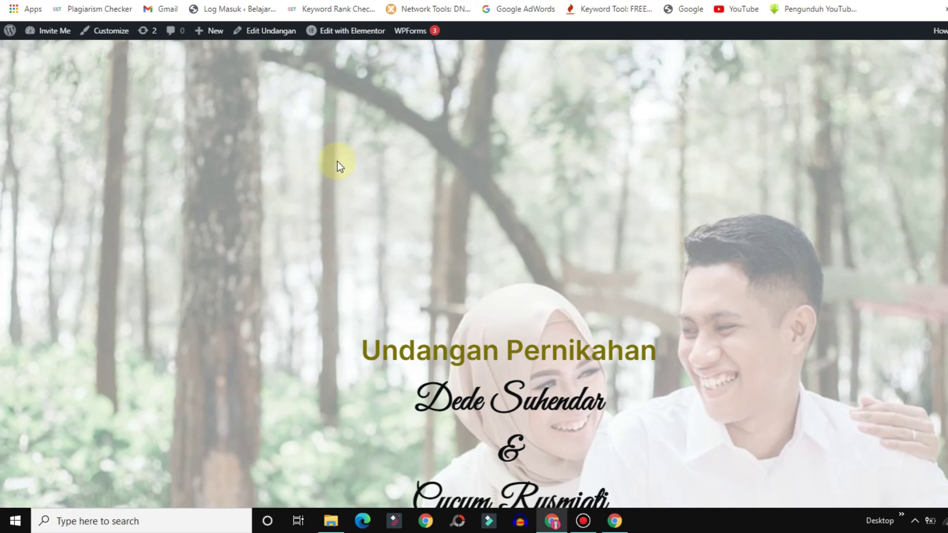
Return to the dashboard, locate the new invitation card and open its Pilih Tema dialog.
key(alt+Left)
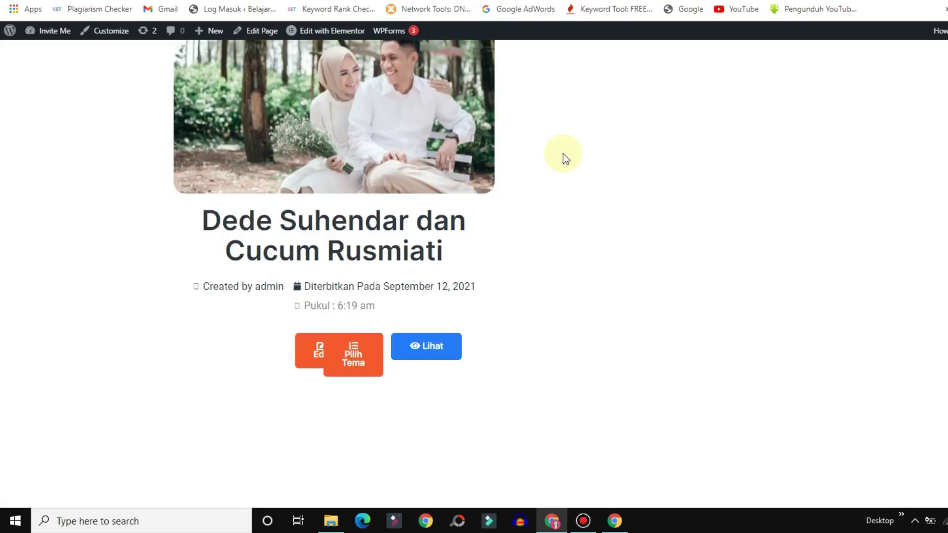
scroll(910, 138, up, 4)
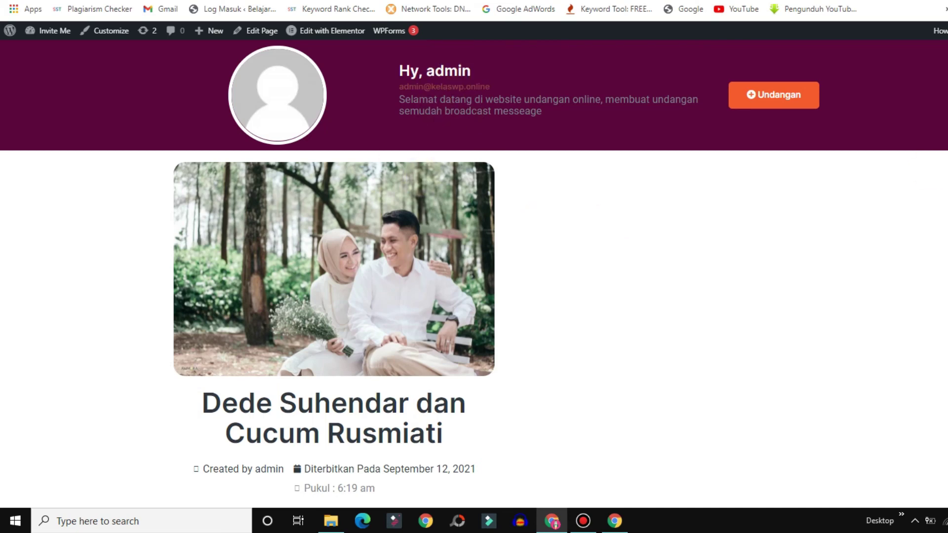
scroll(334, 267, down, 5)
scroll(333, 266, up, 5)
scroll(334, 267, down, 3)
scroll(334, 267, up, 2)
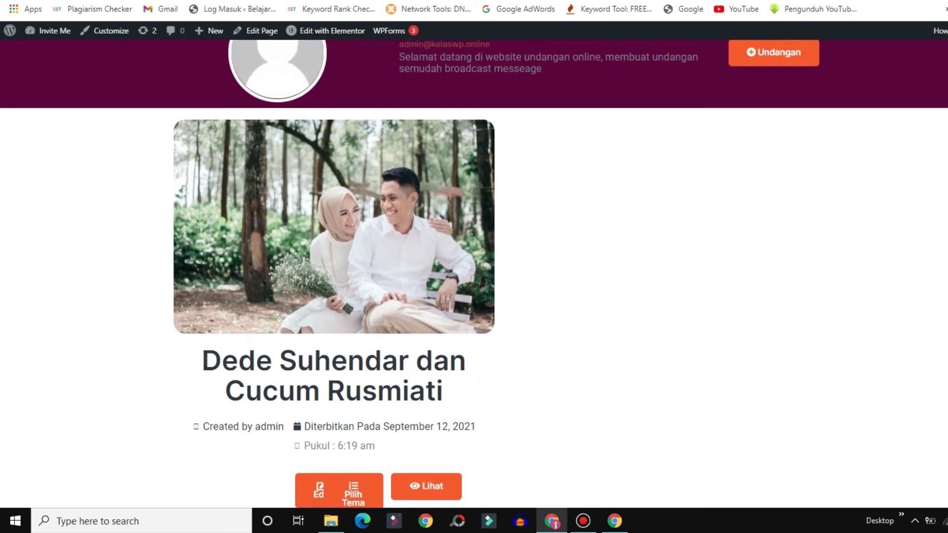
scroll(877, 219, down, 2)
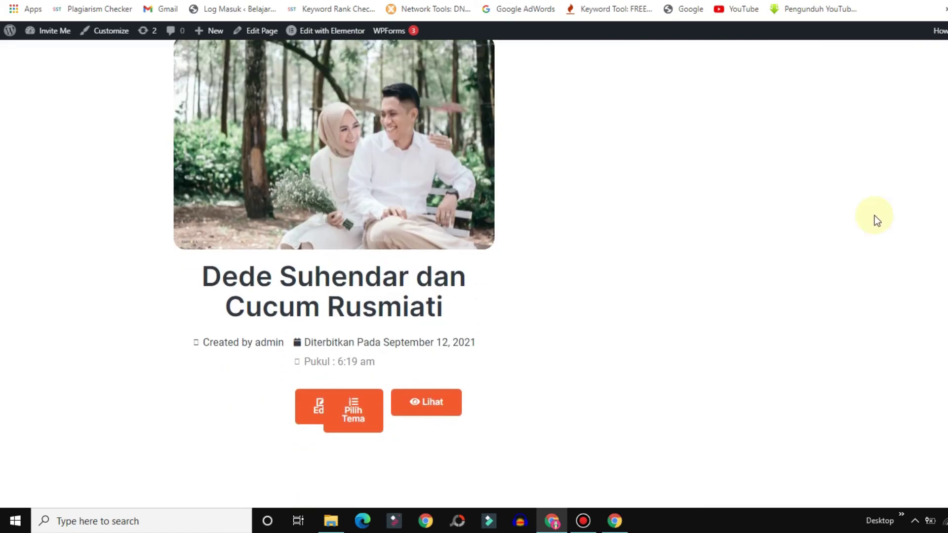
click(349, 411)
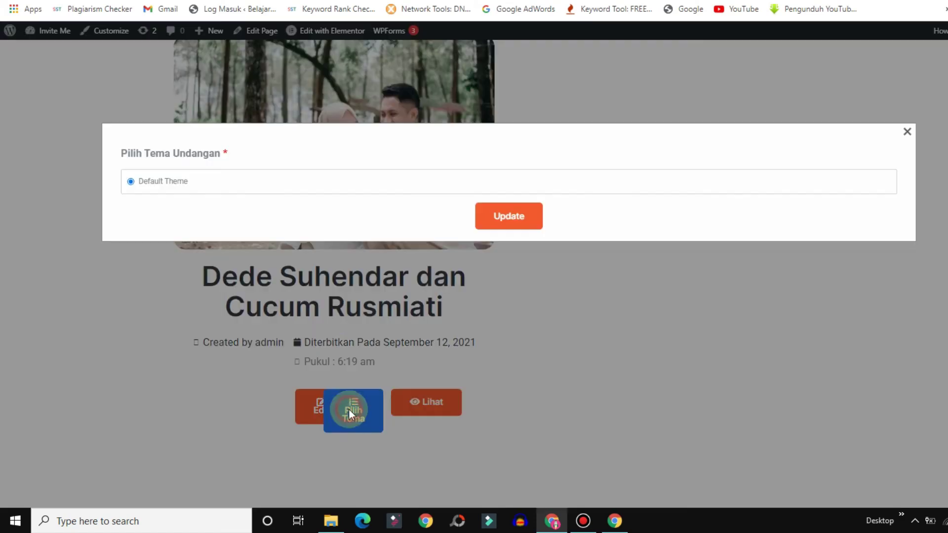
Close the Pilih Tema Undangan dialog unchanged and scroll back up to the Hy, admin header.
click(903, 133)
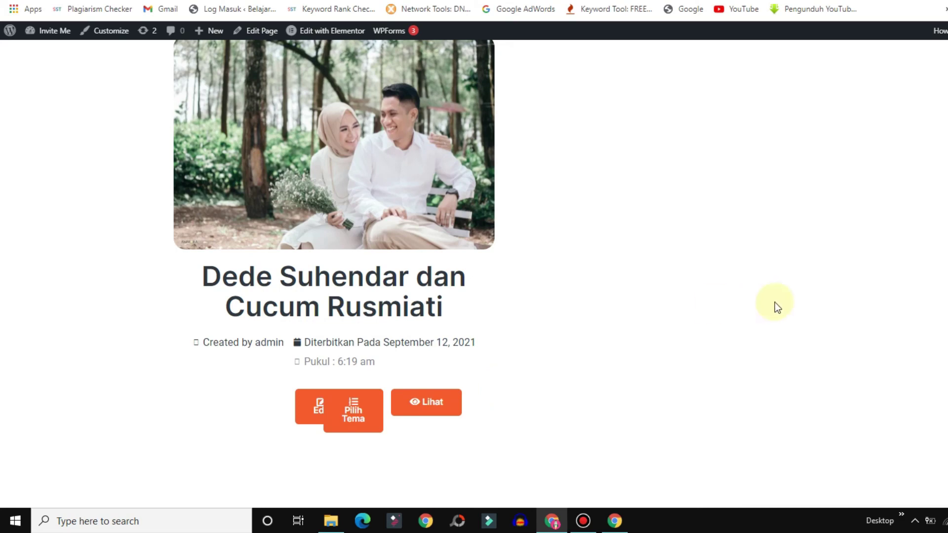
scroll(711, 254, up, 3)
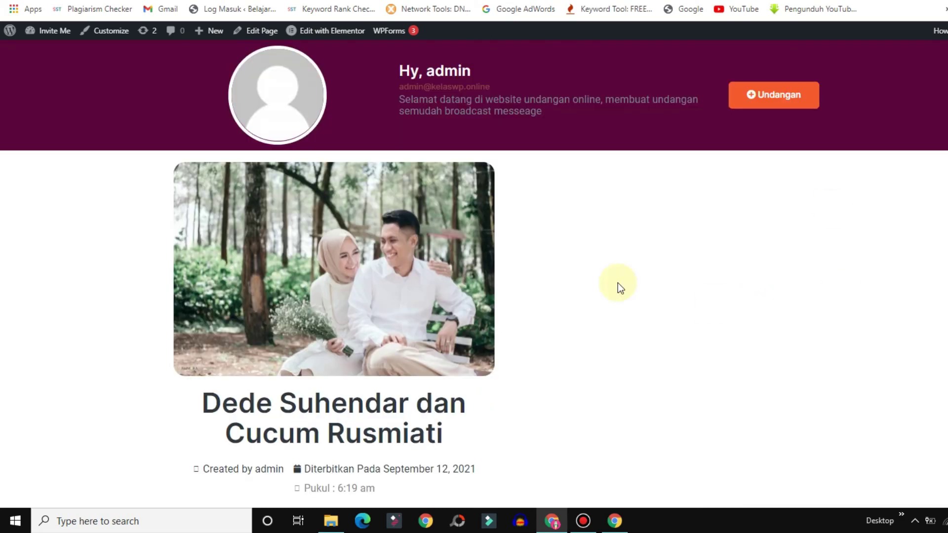